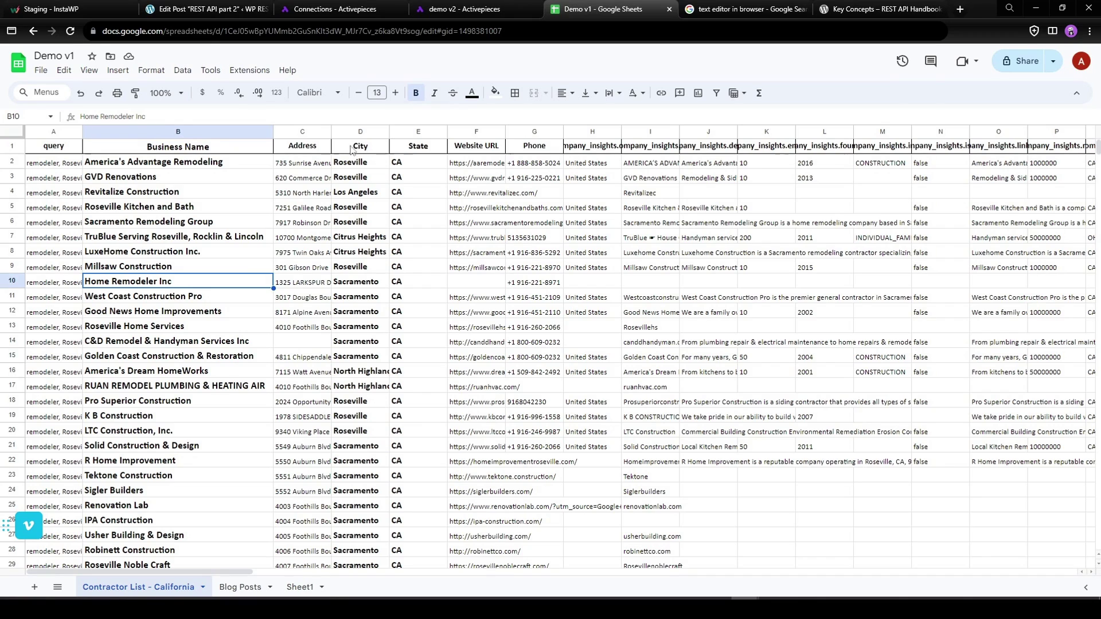
Select the City through Phone headers (D1:G1), then switch to the REST API part 2 post.
left_click_drag(348, 149, 639, 157)
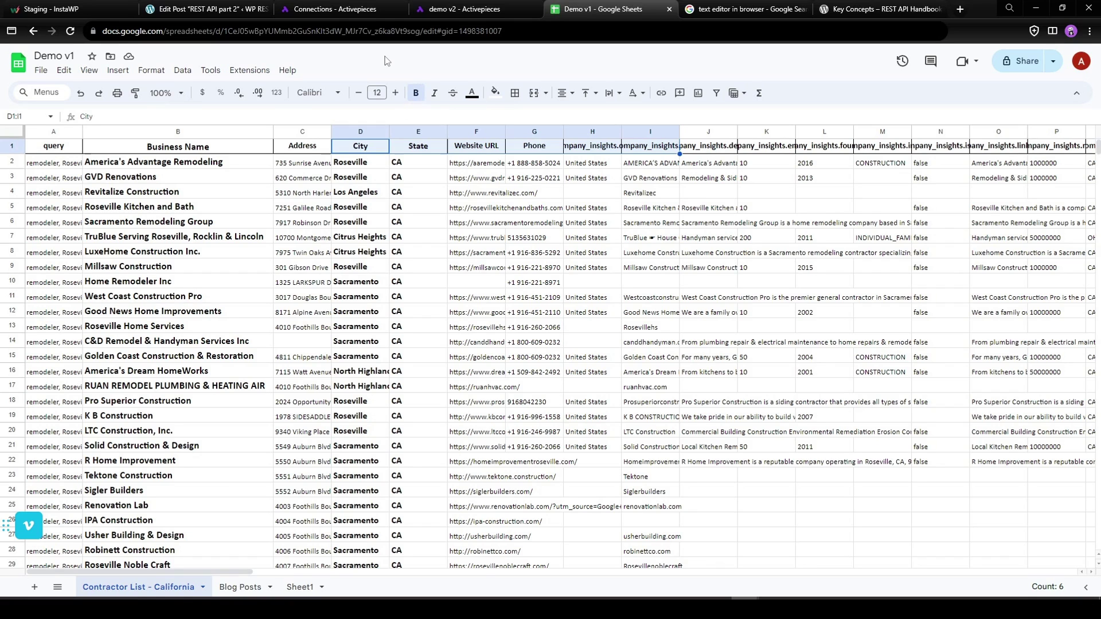
left_click(206, 8)
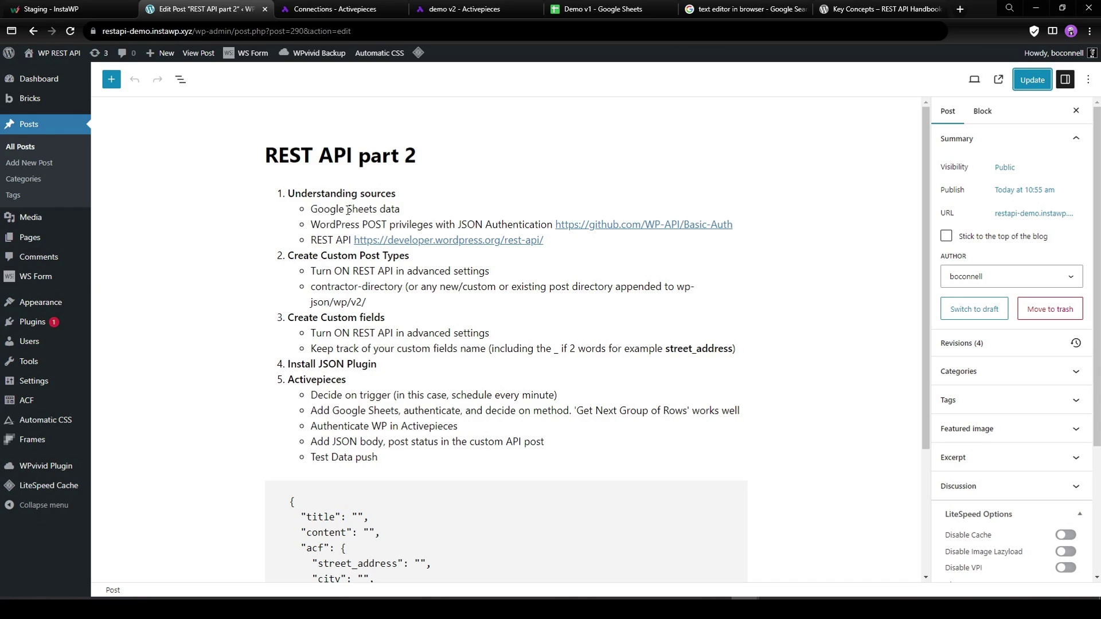
Highlight the Google Sheets data line and WordPress POST privileges line in the post outline.
scroll(539, 393, "down", 2)
scroll(539, 392, "up", 2)
left_click_drag(409, 209, 309, 210)
left_click(420, 209)
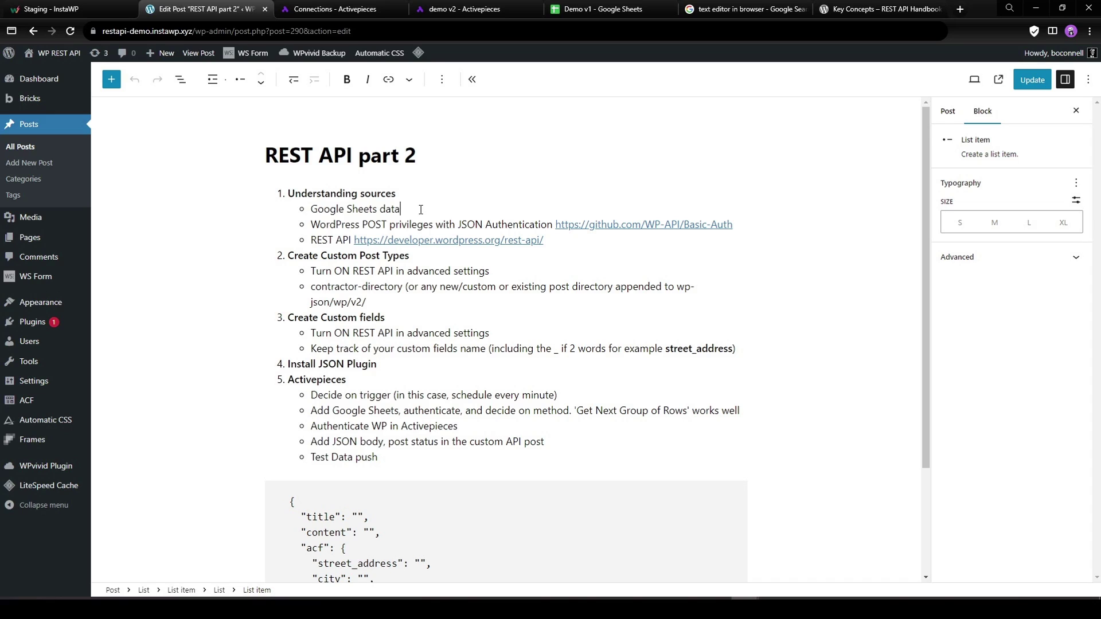
left_click(388, 225)
Highlight the ON REST API and JSON Plugin phrases, then switch to the demo v2 flow.
left_click_drag(332, 274, 392, 275)
left_click_drag(334, 333, 393, 333)
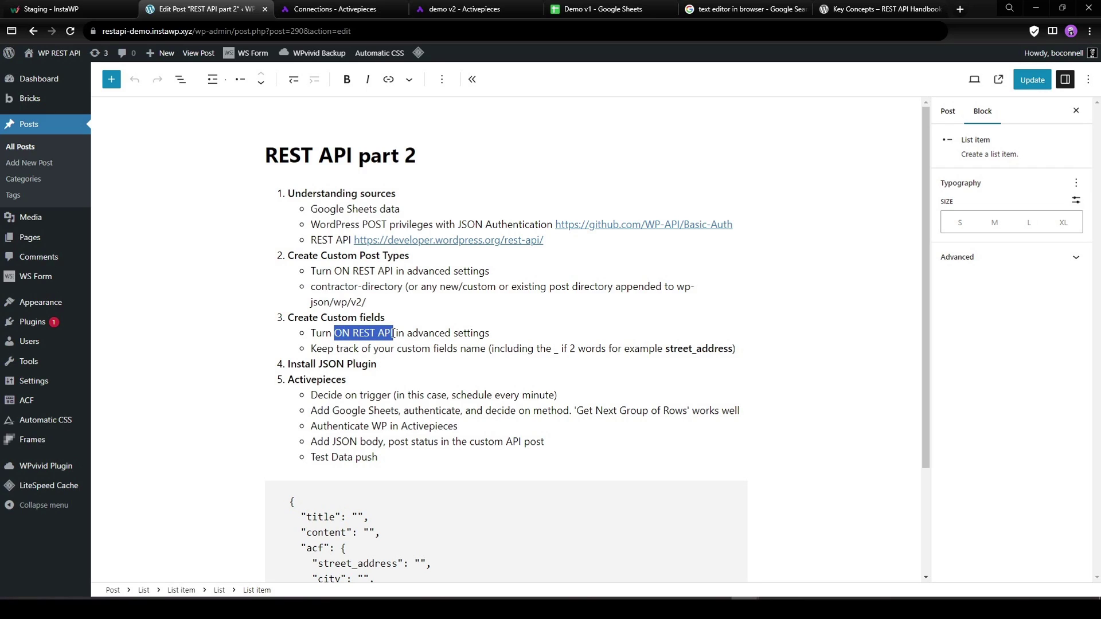
left_click_drag(319, 363, 376, 365)
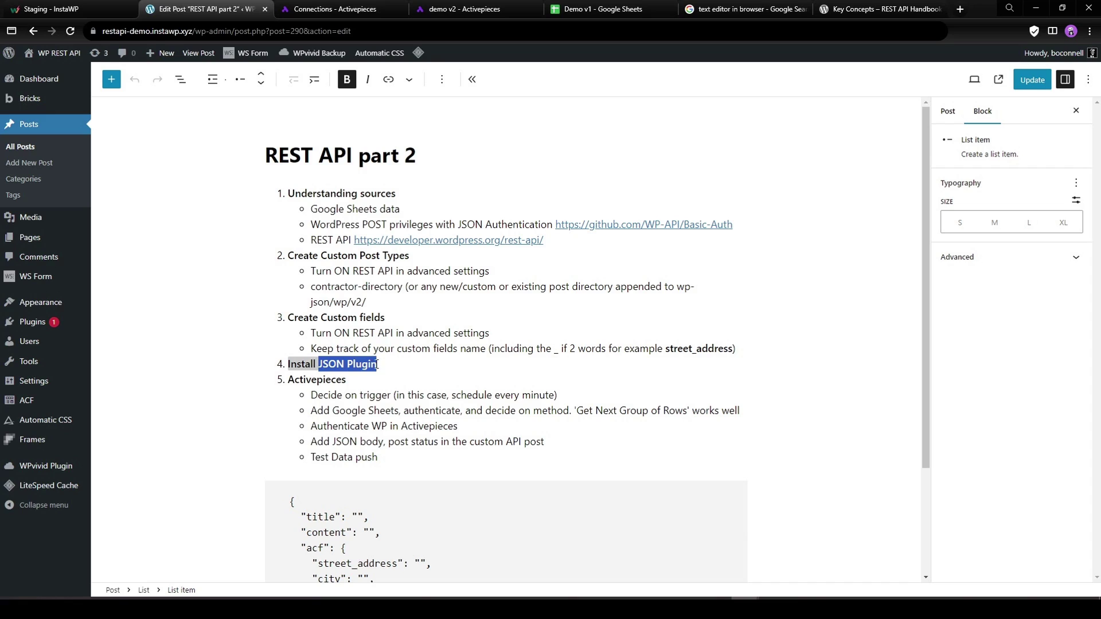
left_click(406, 363)
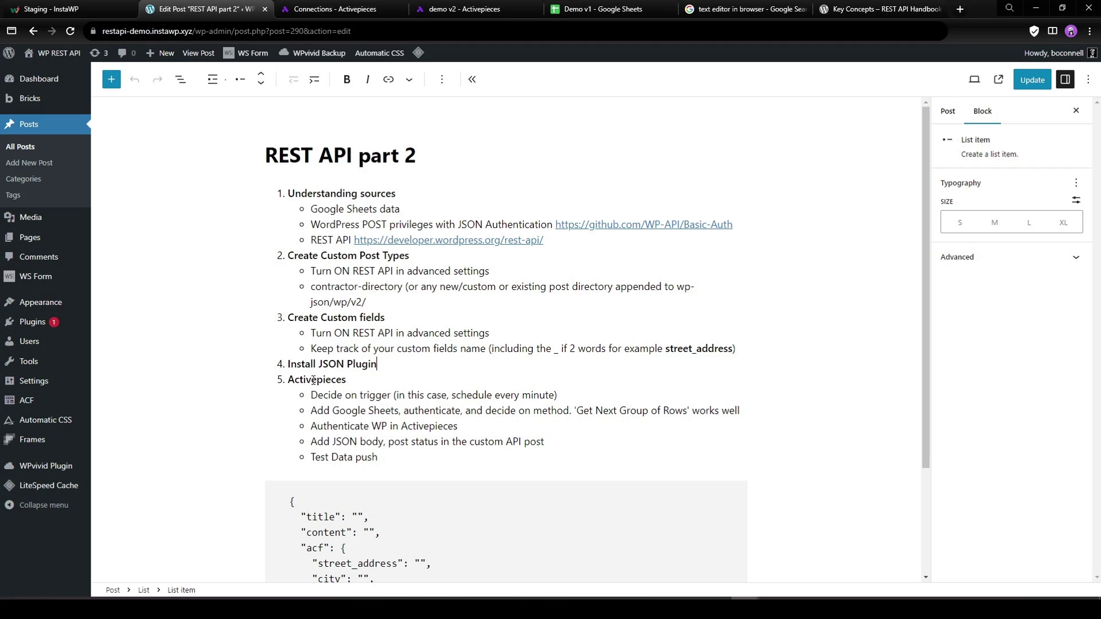
left_click(467, 12)
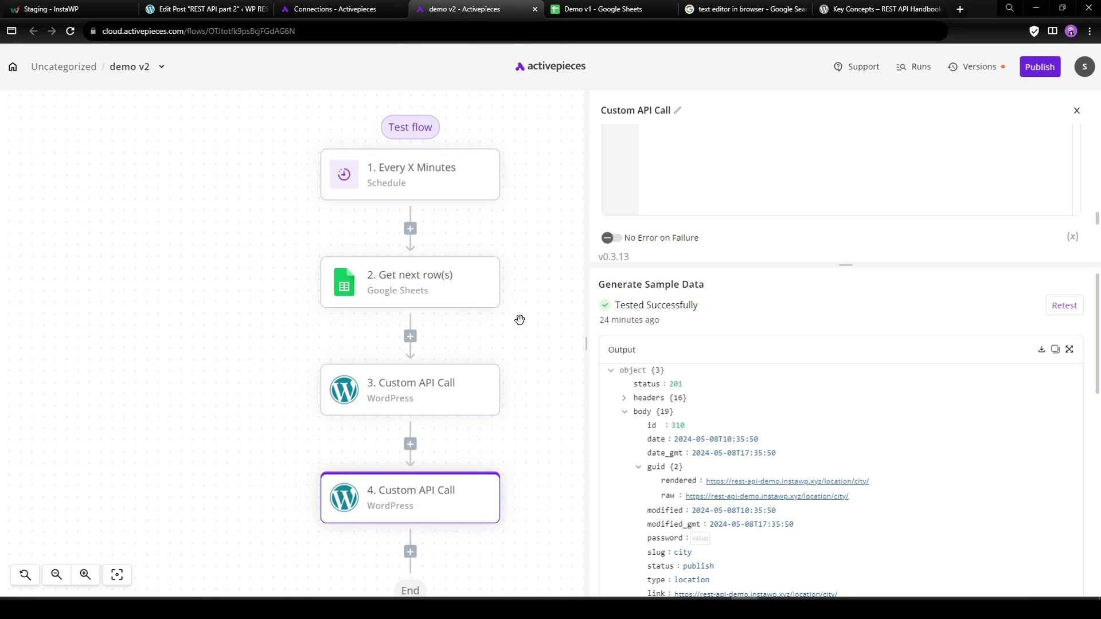
Select the business names (B2:B24) and the city and state data in the Demo v1 sheet.
left_click(601, 9)
left_click_drag(97, 166, 202, 493)
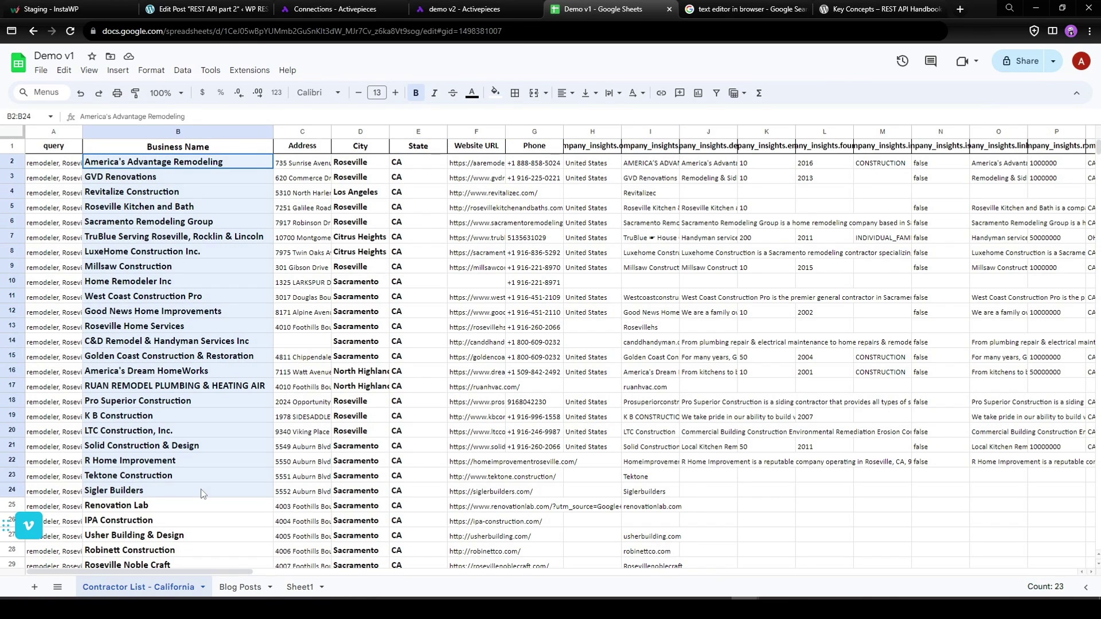
left_click_drag(350, 162, 582, 471)
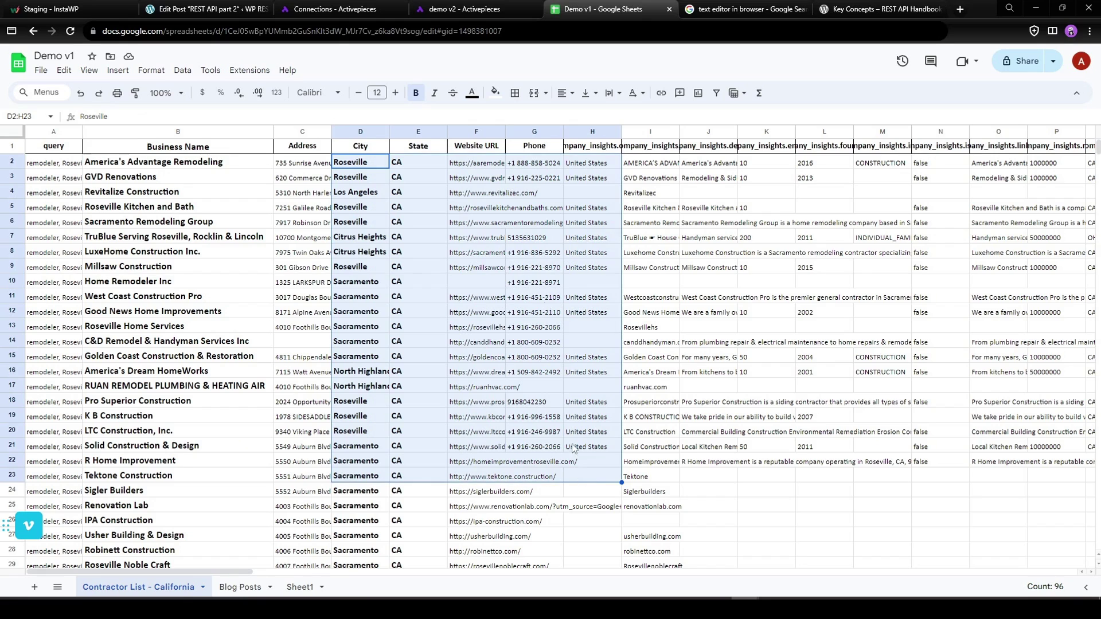
Collapse and re-expand the body node in the Activepieces flow output.
left_click(467, 11)
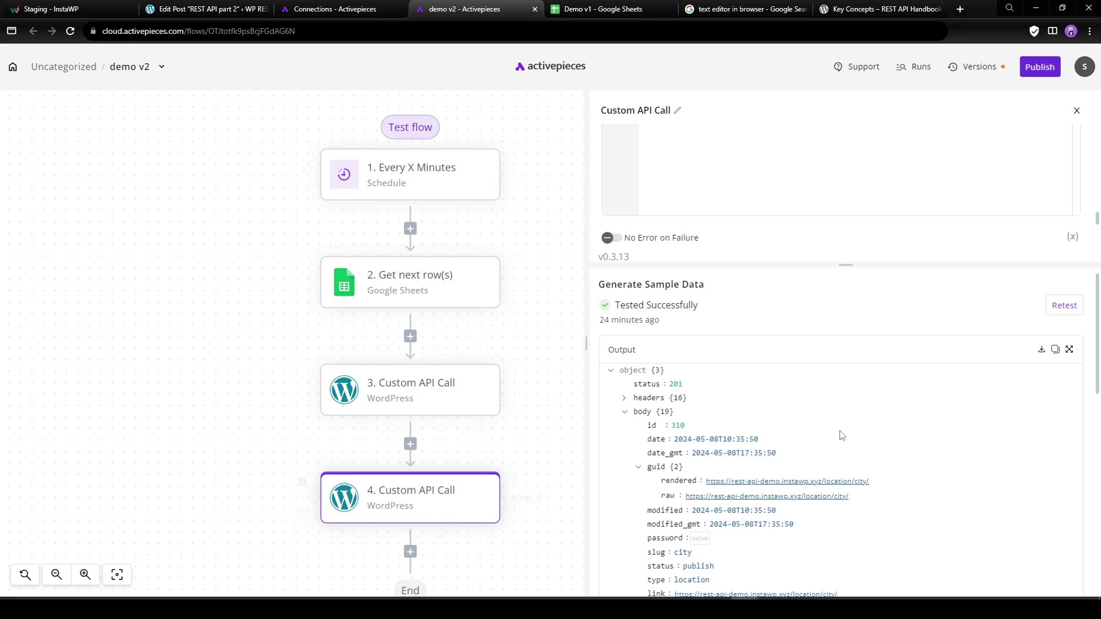
left_click(624, 412)
left_click(625, 412)
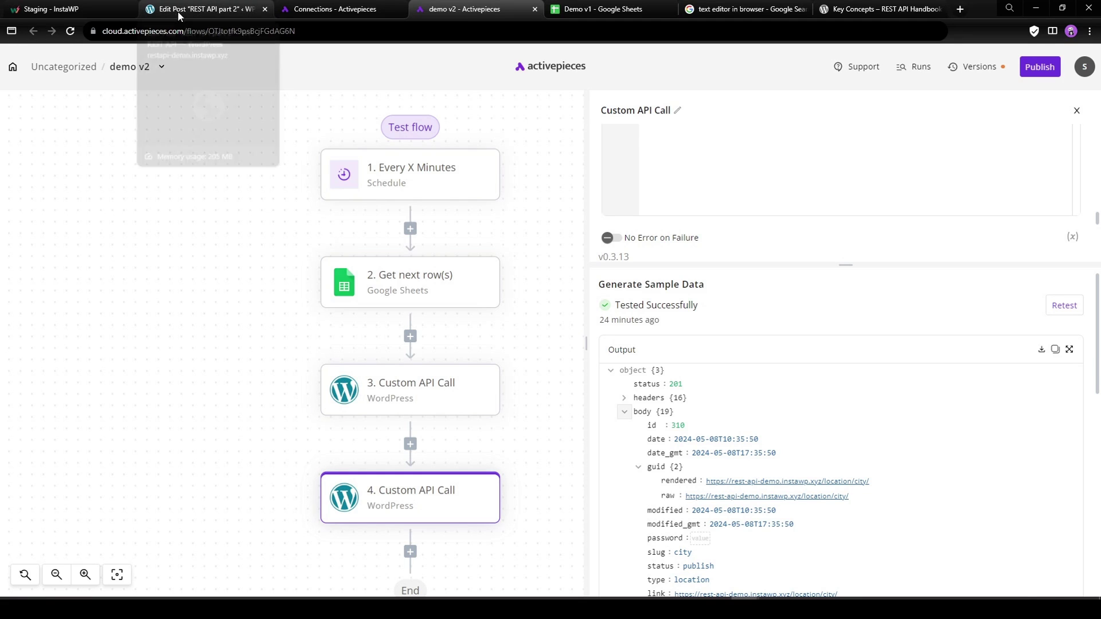
Go back to WordPress and open the ACF Post Types list.
left_click(192, 13)
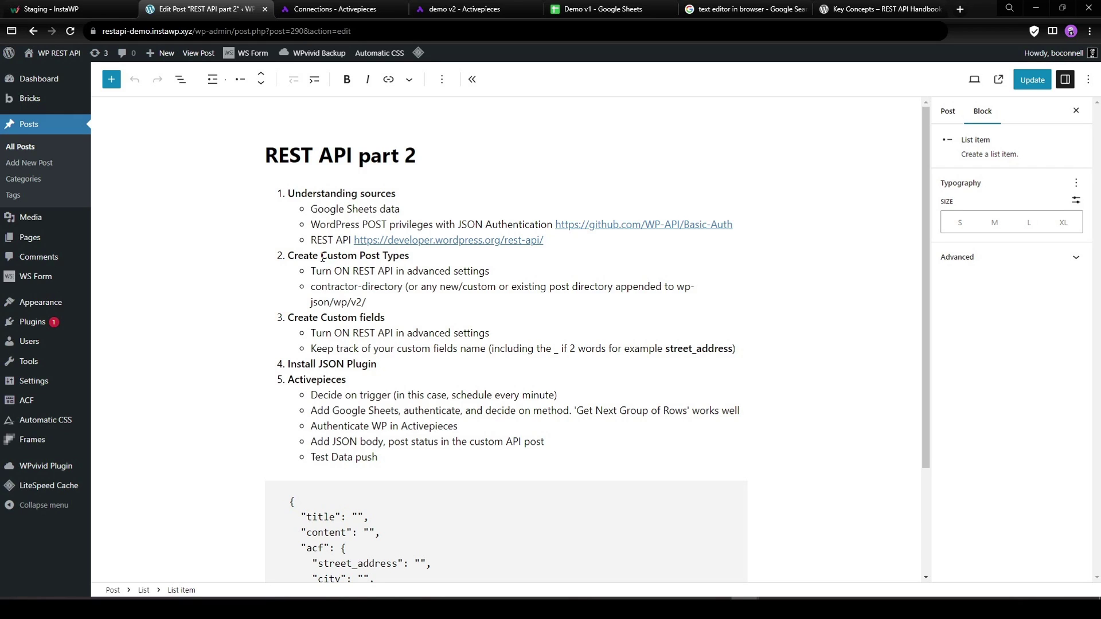
left_click(583, 13)
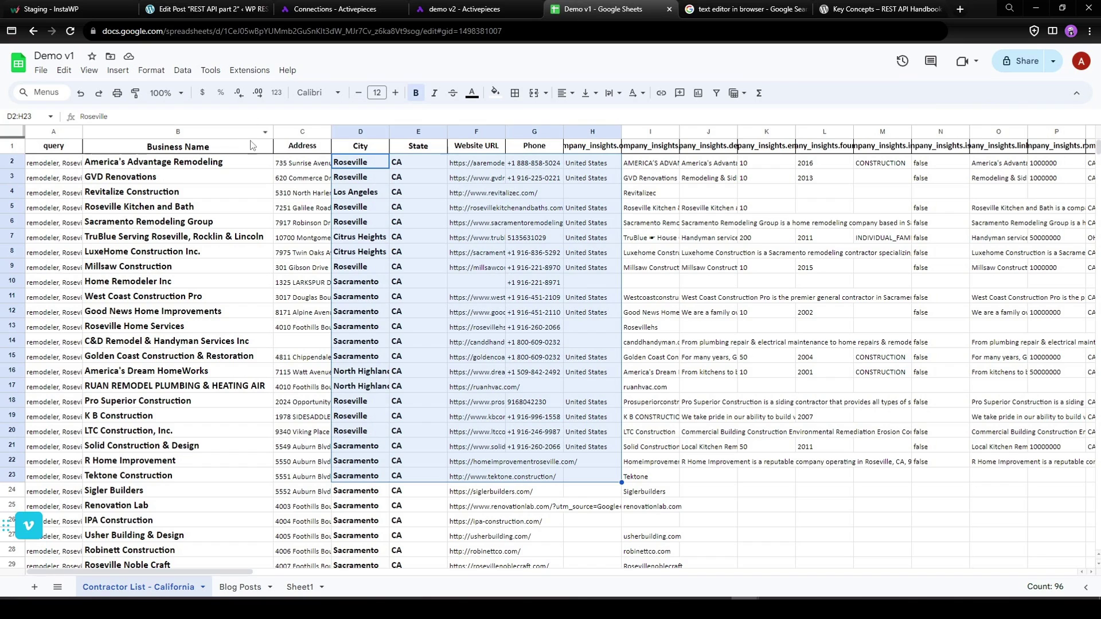
left_click(221, 11)
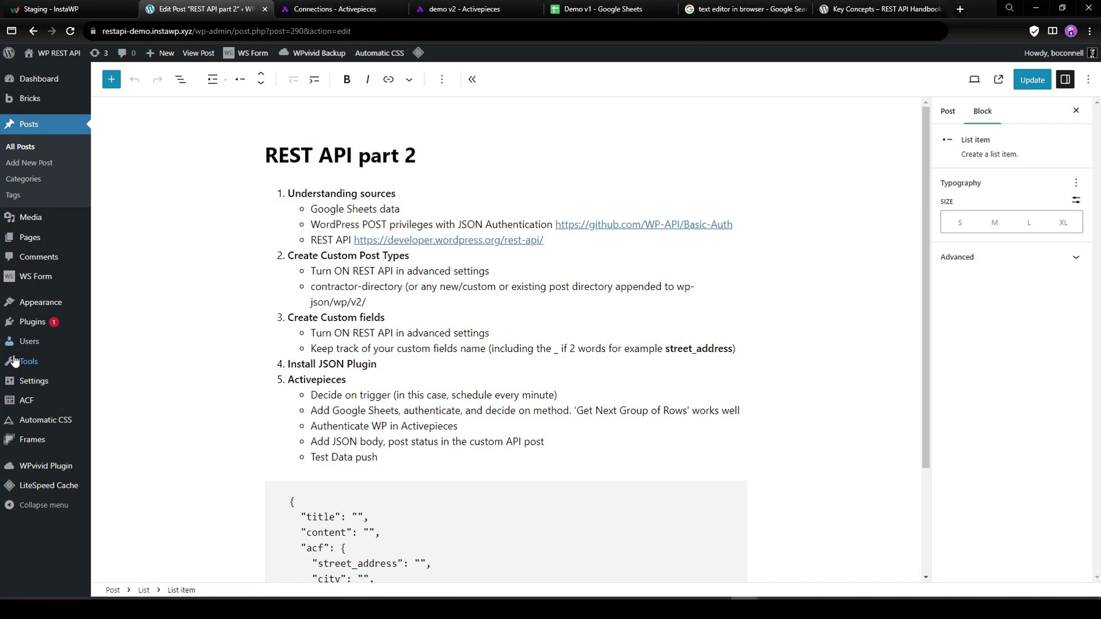
mouse_move(35, 400)
left_click(122, 419)
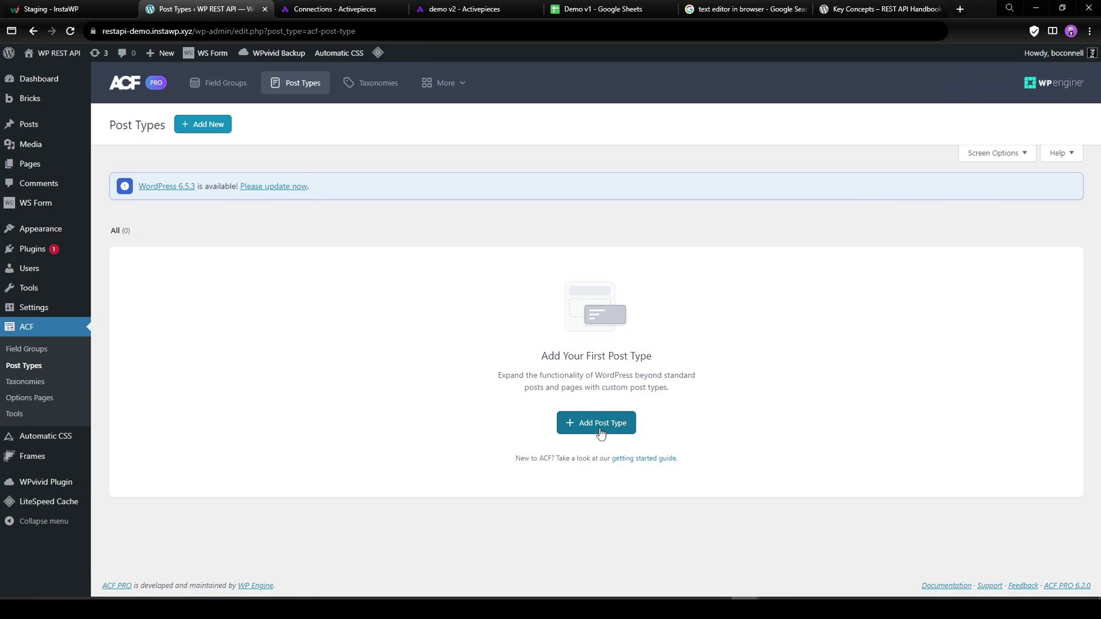
Add a new post type labelled 'Contractor Directory' for both plural and singular labels.
left_click(601, 431)
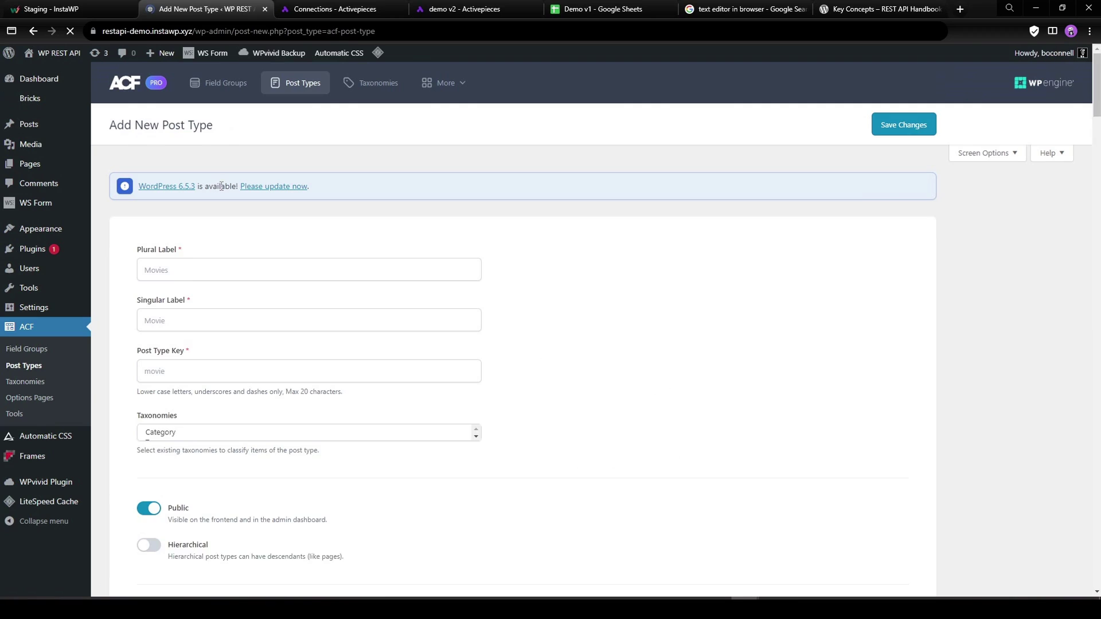
left_click(191, 274)
type("Contrac")
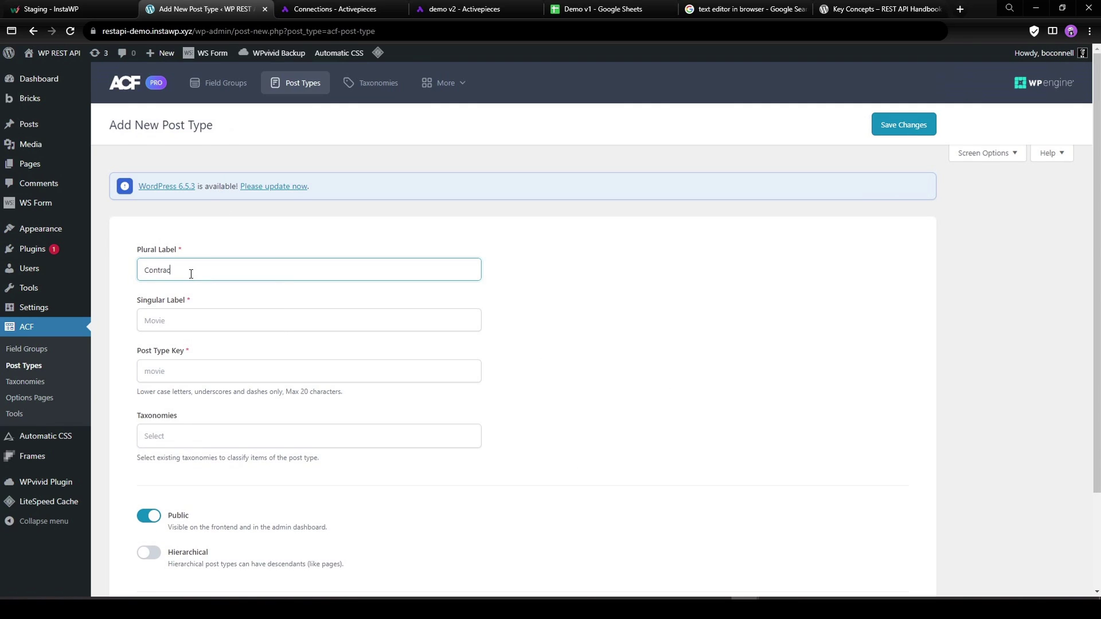
type("tor Directory")
key("ctrl+a")
key("ctrl+c")
left_click(181, 270)
key("BackSpace")
type("rs")
key("BackSpace")
key("Tab")
key("ctrl+v")
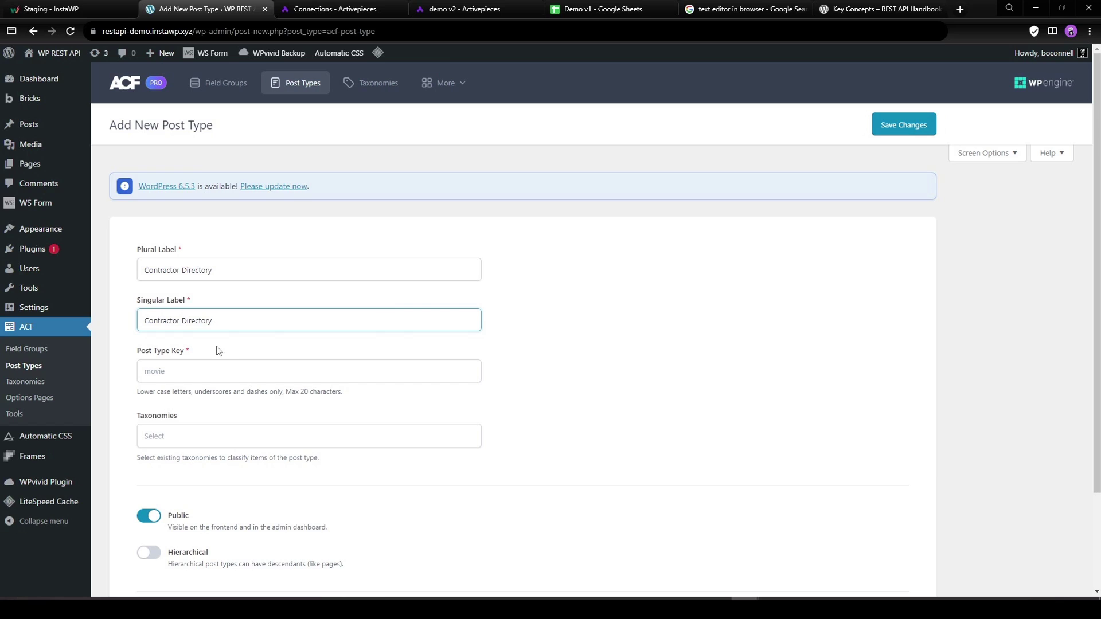
Keep the post type key contractor-directory and save the post type.
left_click(217, 372)
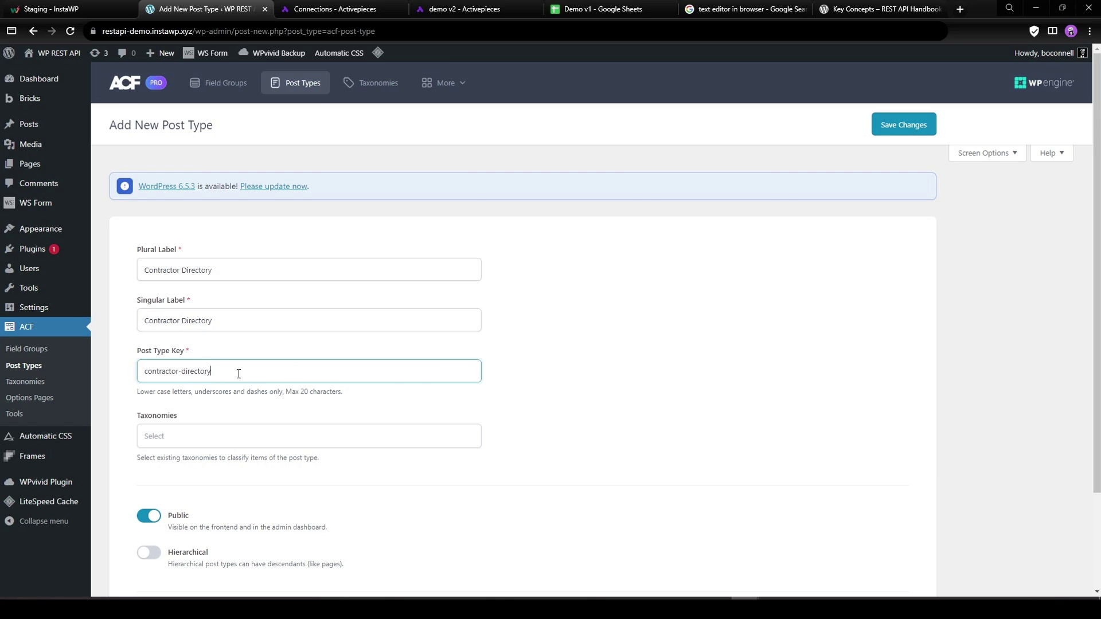
left_click_drag(246, 378, 112, 377)
left_click(197, 372)
left_click(881, 124)
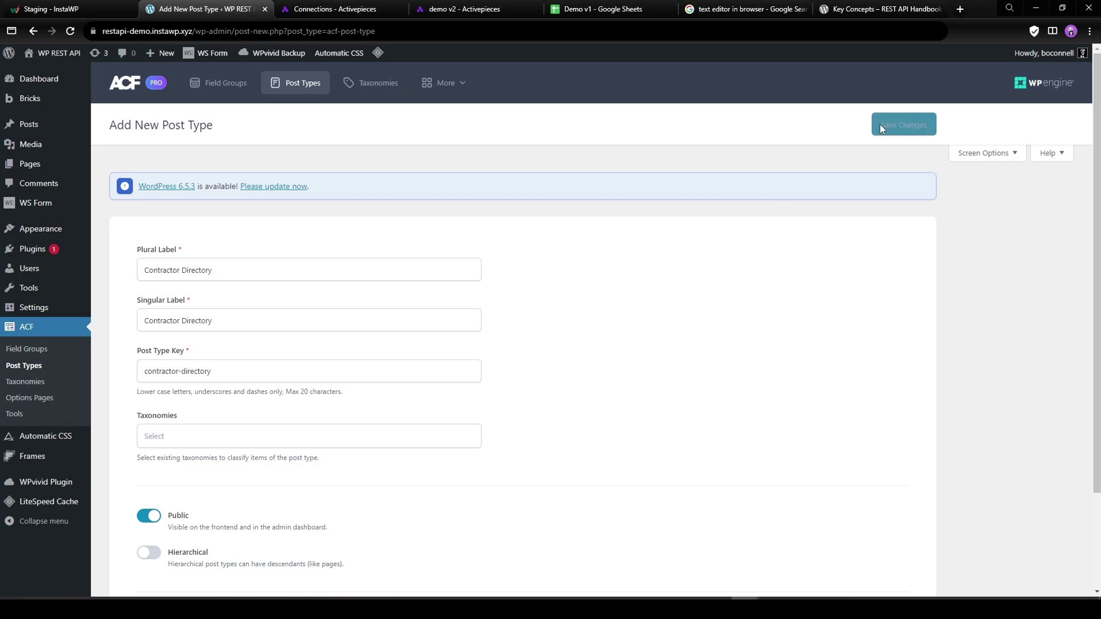
Enable Show in REST API under Advanced Configuration and save the post type.
scroll(479, 269, "down", 3)
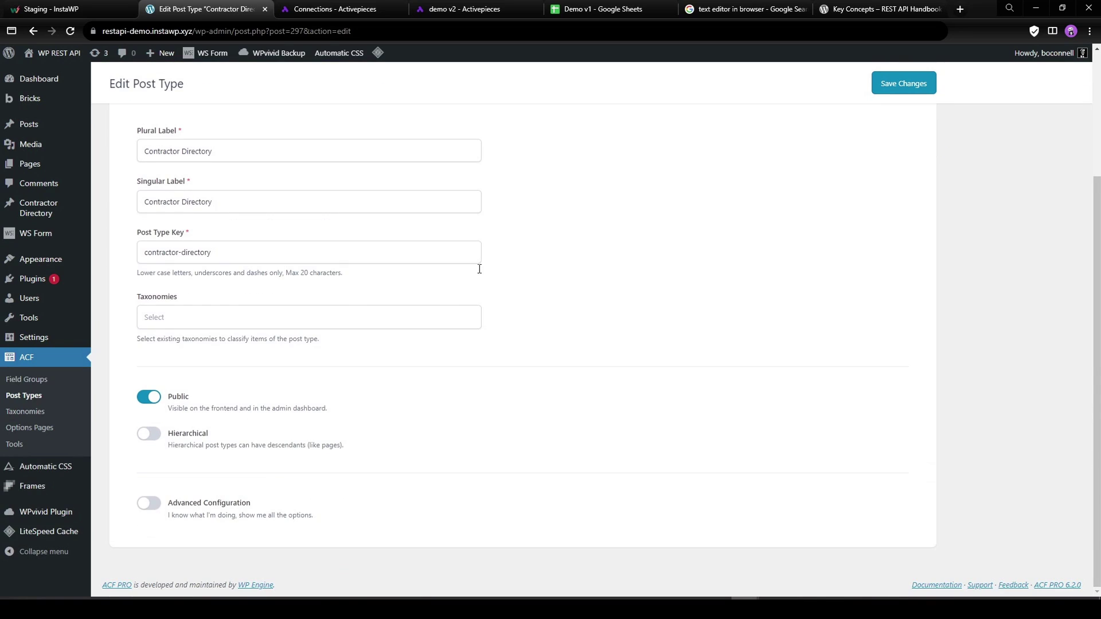
left_click(148, 504)
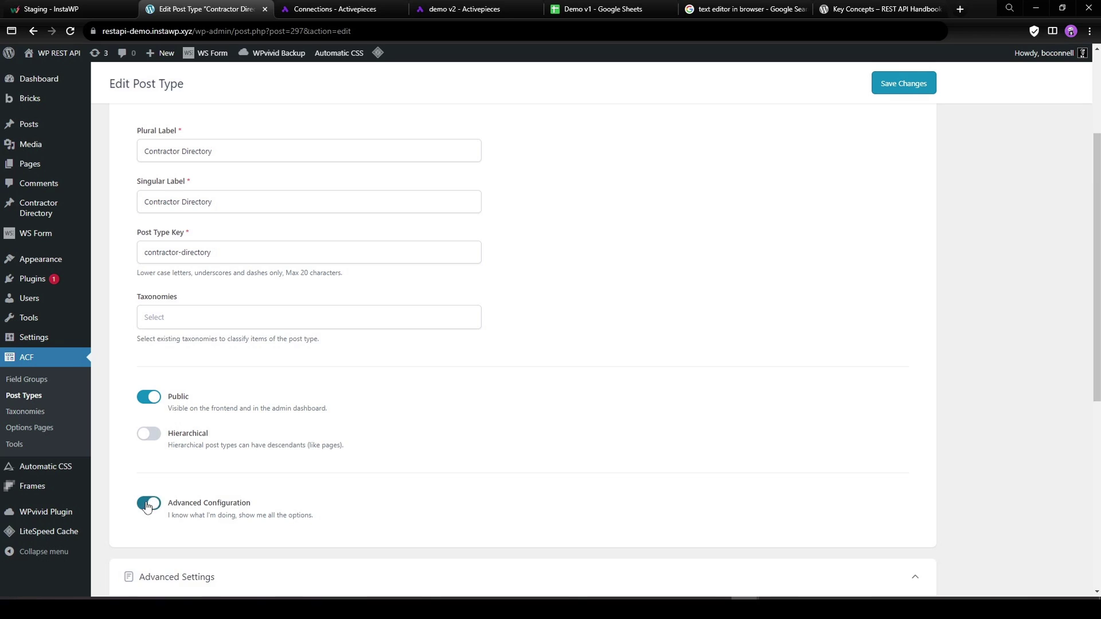
scroll(216, 498, "down", 4)
left_click(334, 386)
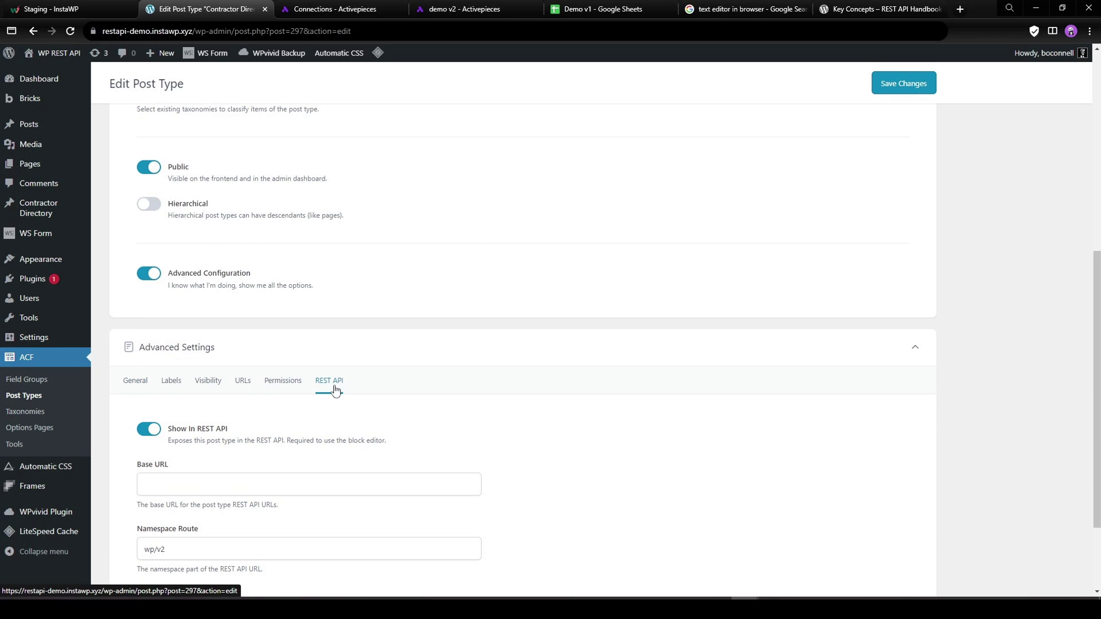
left_click(904, 83)
left_click(27, 381)
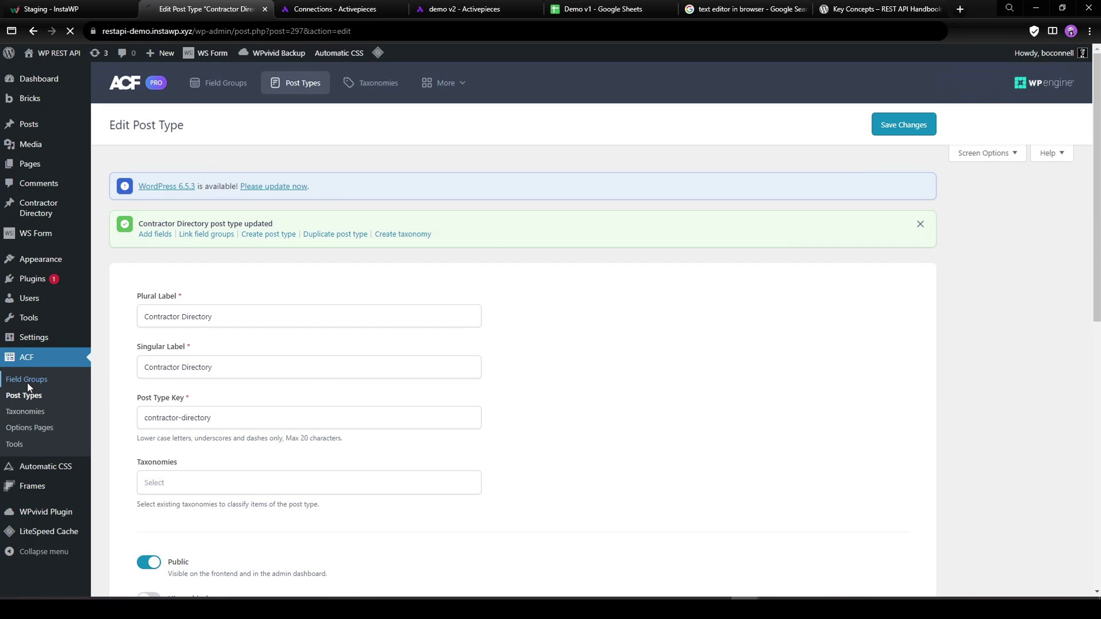
Start a new field group and review the sheet's Address, City, State, Website URL and Phone columns.
left_click(610, 422)
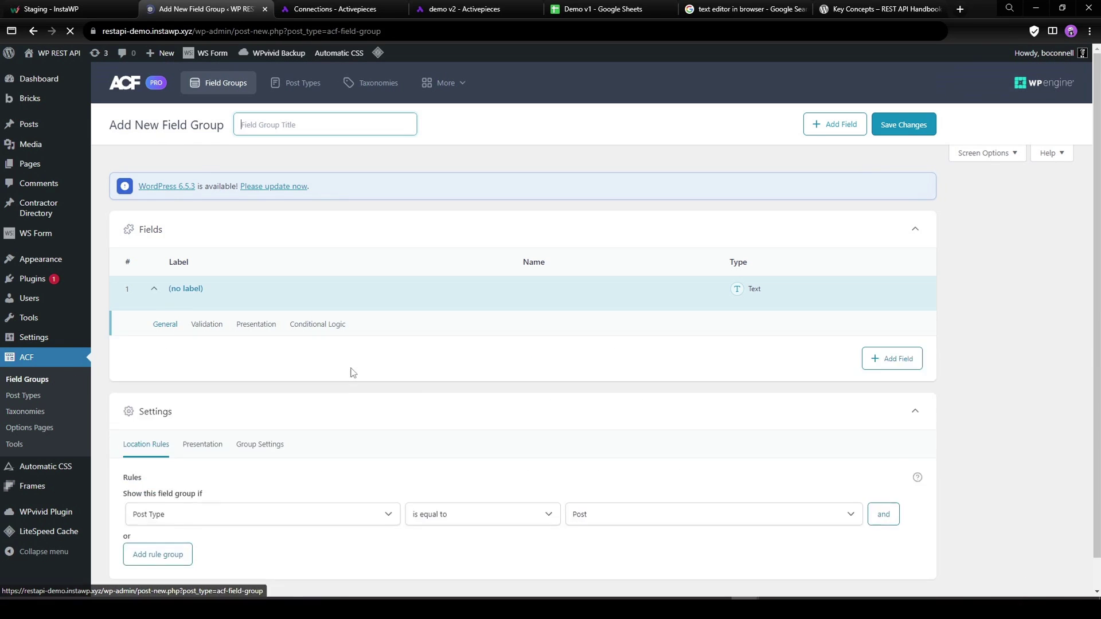
left_click(585, 7)
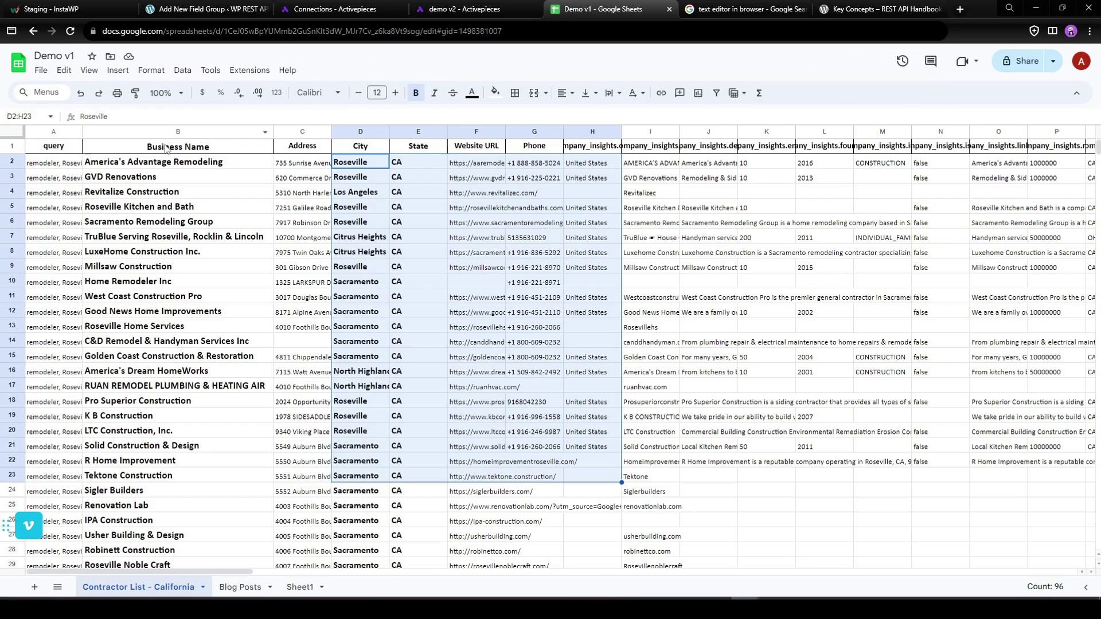
left_click(300, 150)
left_click(355, 151)
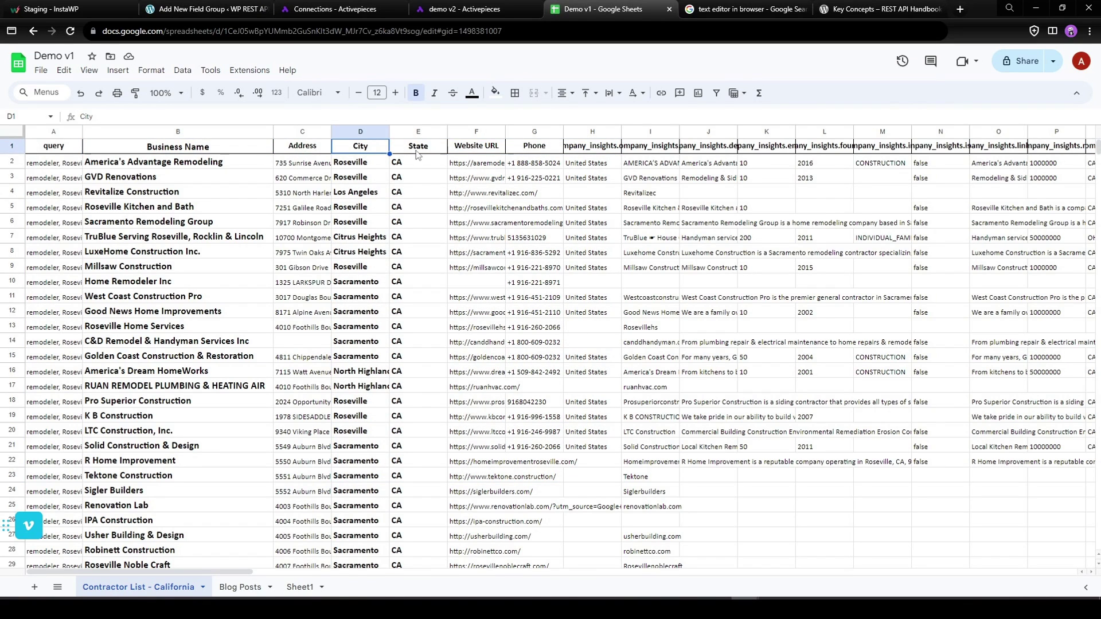
left_click(422, 151)
left_click(485, 152)
left_click(548, 153)
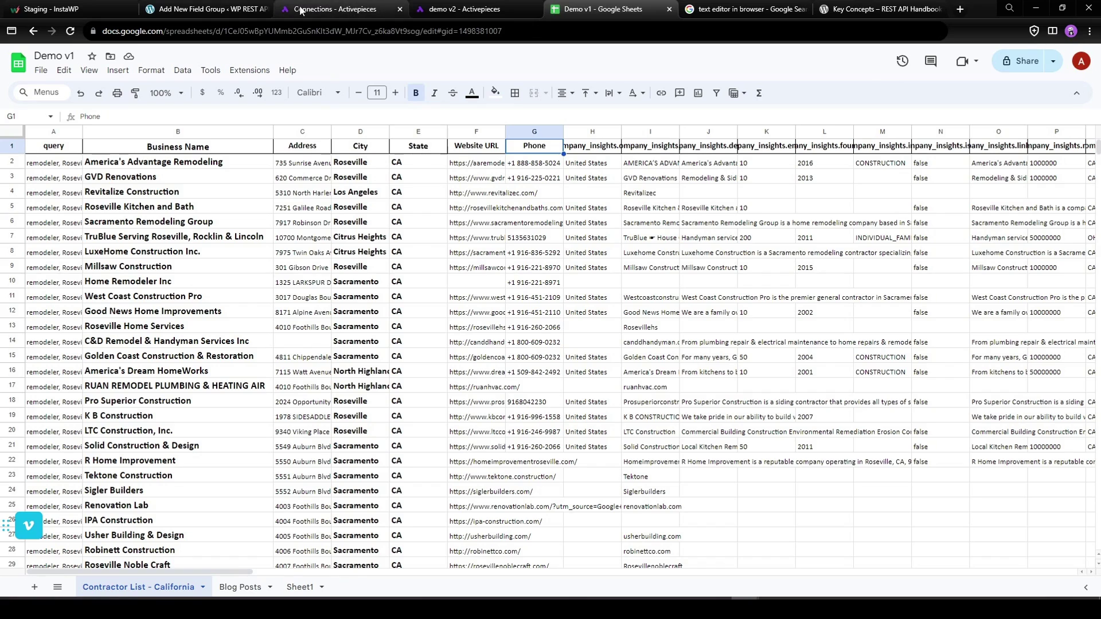
left_click(213, 9)
Add a 'Street Address' text field with field name street_address.
left_click(192, 446)
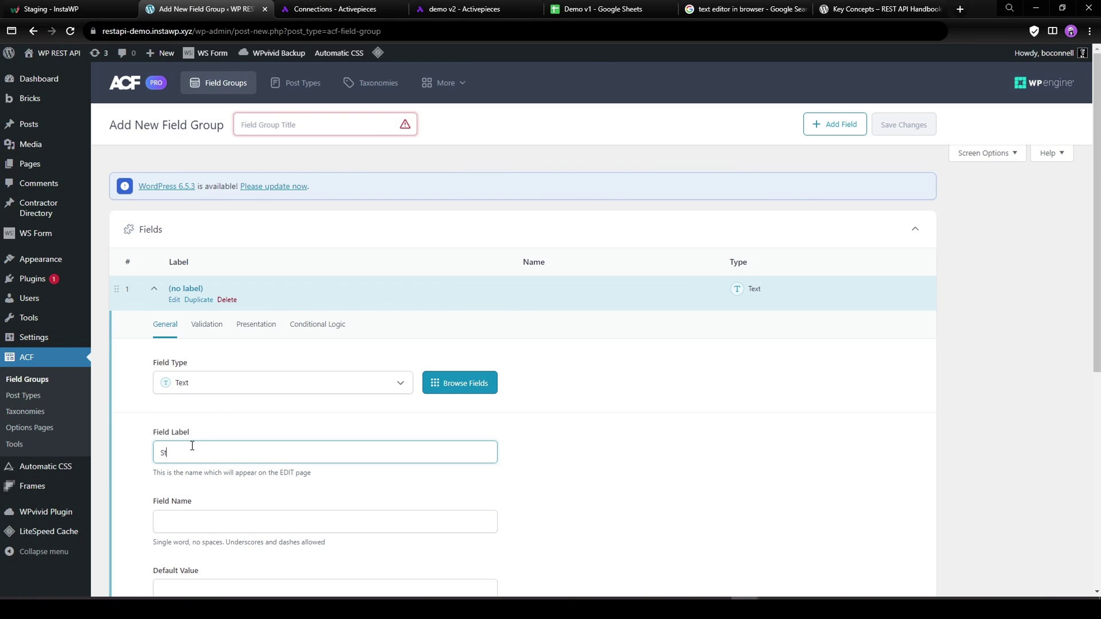
type("Street Address")
key("Tab")
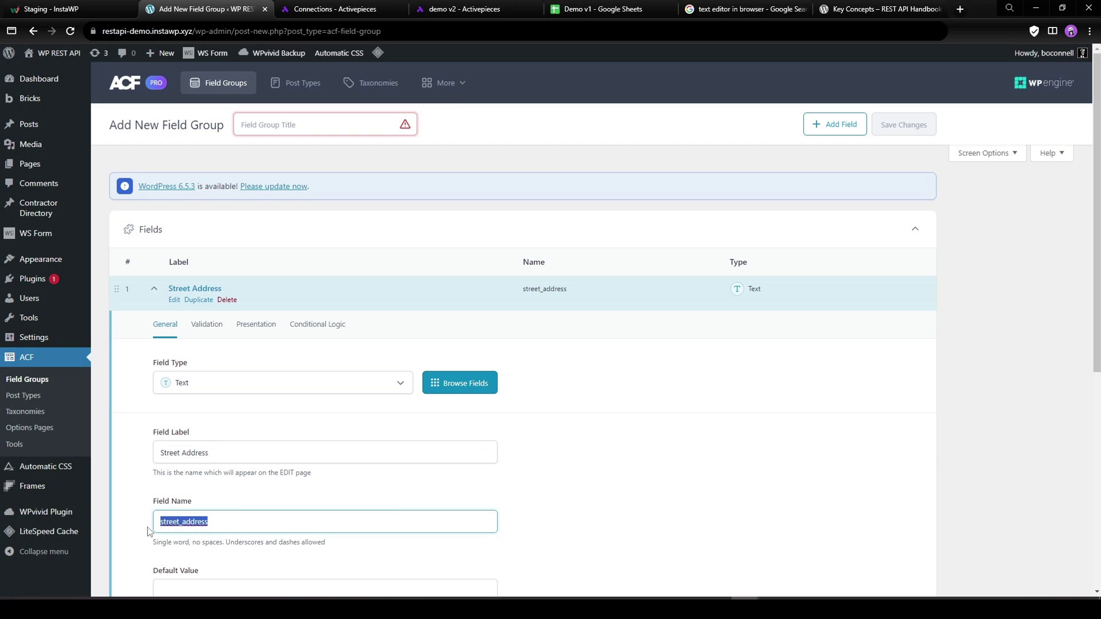
left_click(631, 298)
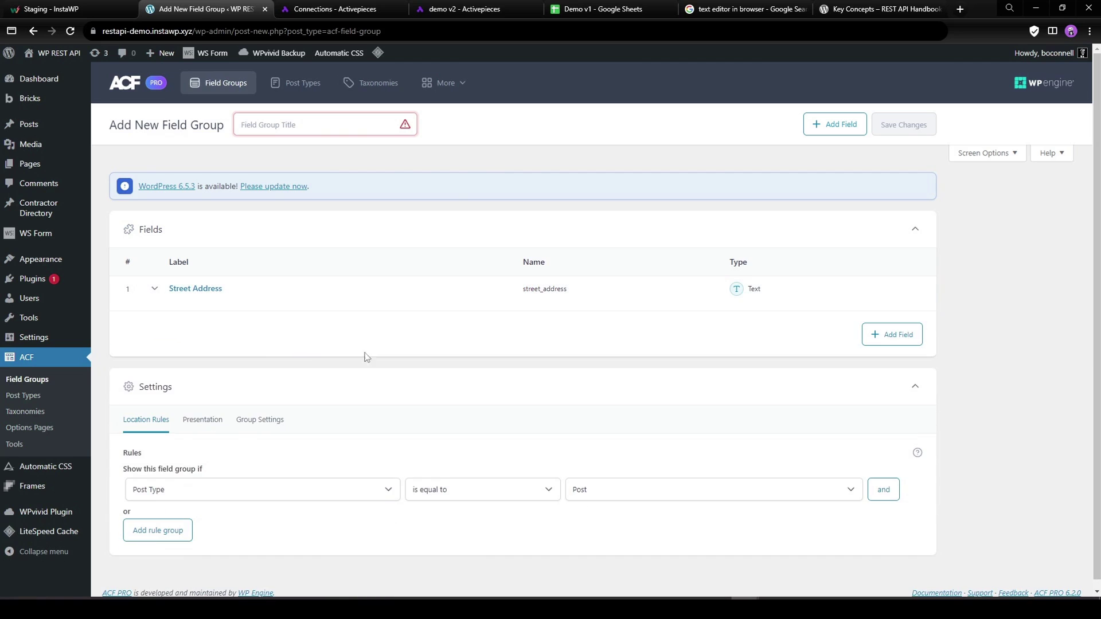
Add the City and State fields to the group.
left_click(883, 336)
left_click(178, 488)
type("City")
left_click(194, 552)
left_click(659, 328)
left_click(892, 372)
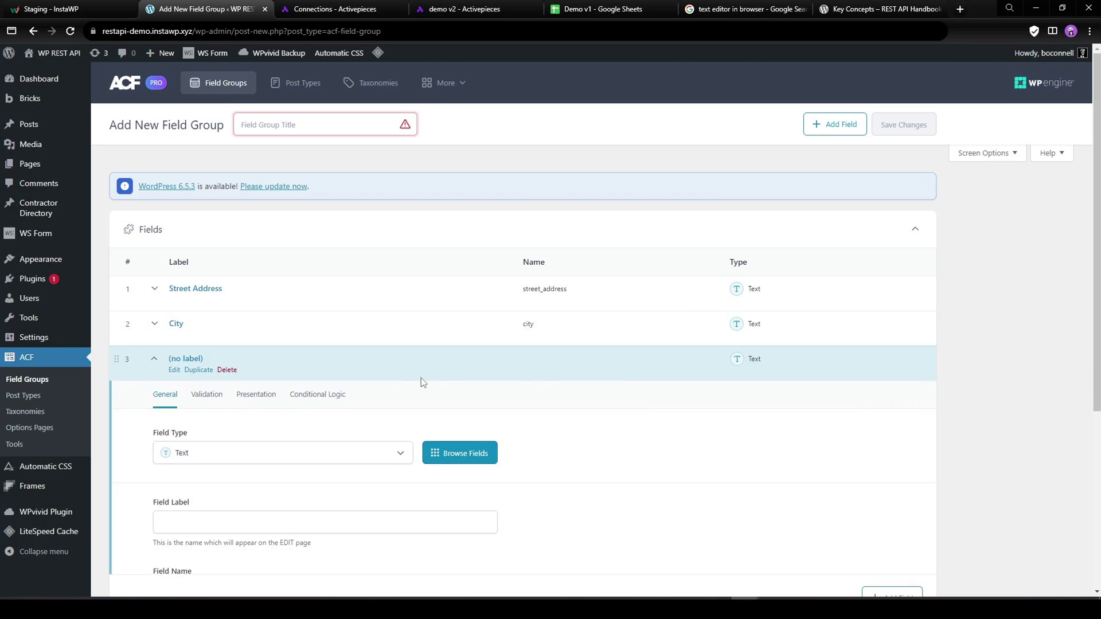
type("Staste")
key("ctrl+a")
type("S")
left_click(685, 290)
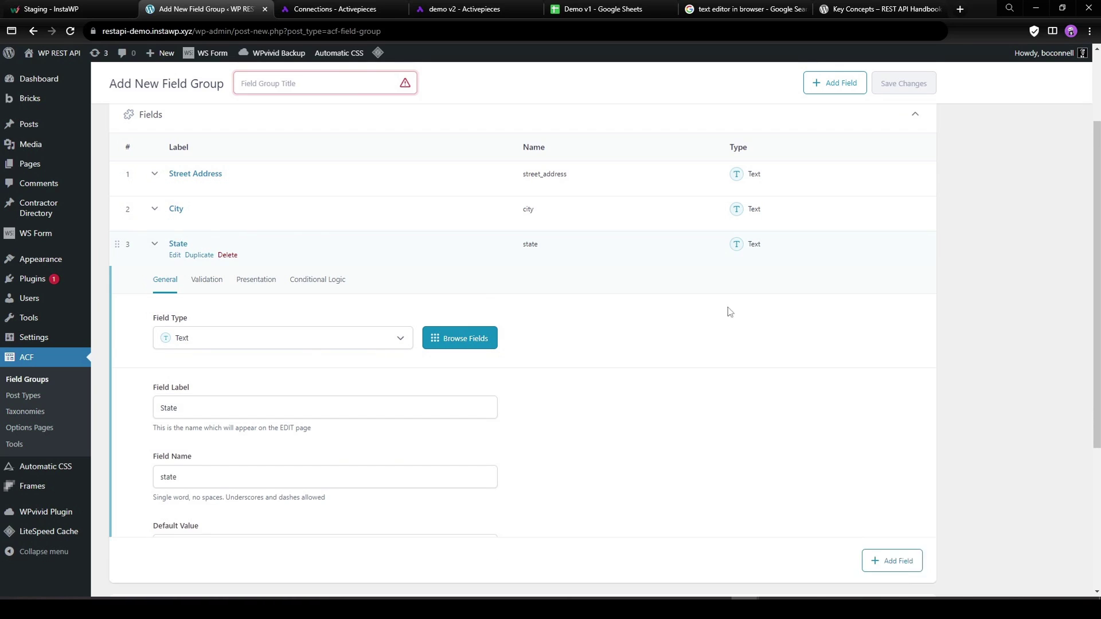
Add the Website URL and Phone fields to the group.
left_click(898, 325)
left_click(186, 478)
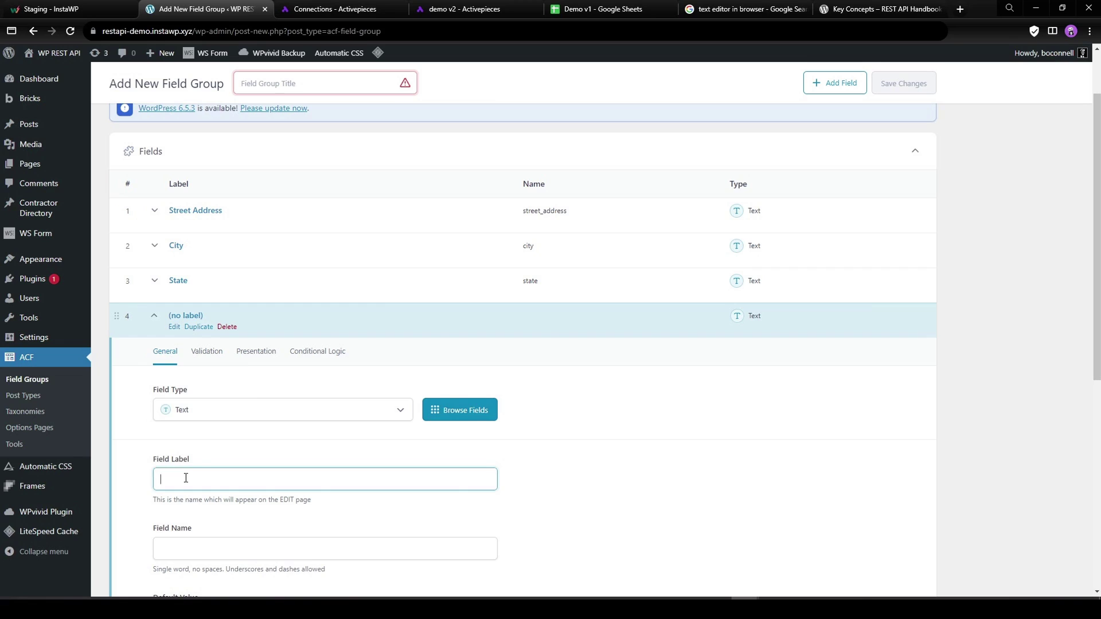
type("Website URL")
left_click(234, 546)
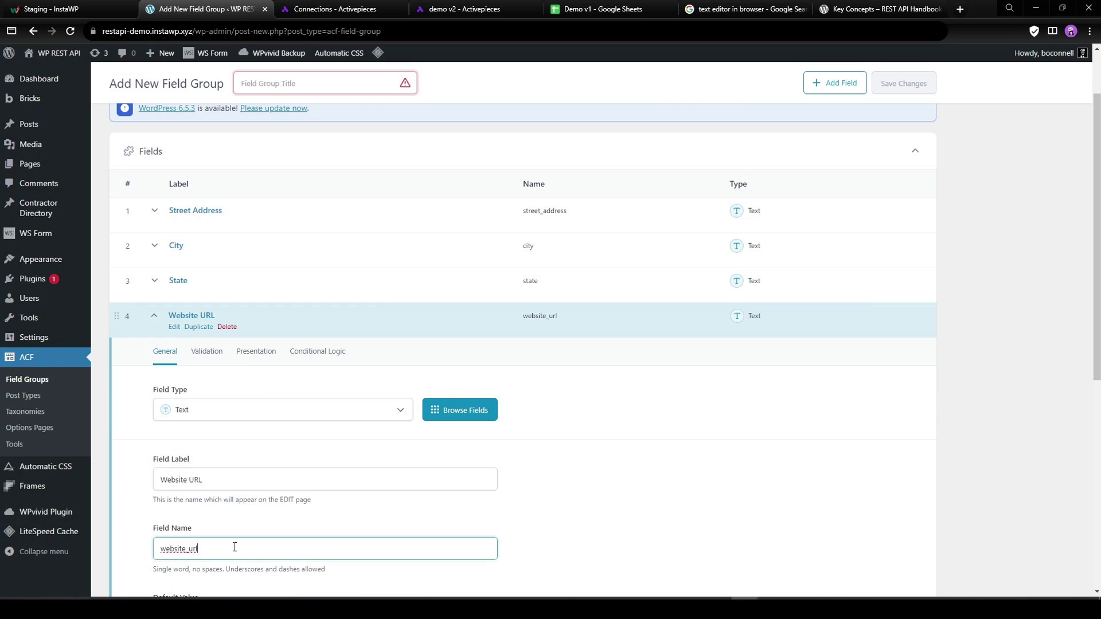
left_click(664, 316)
left_click(888, 366)
left_click(198, 523)
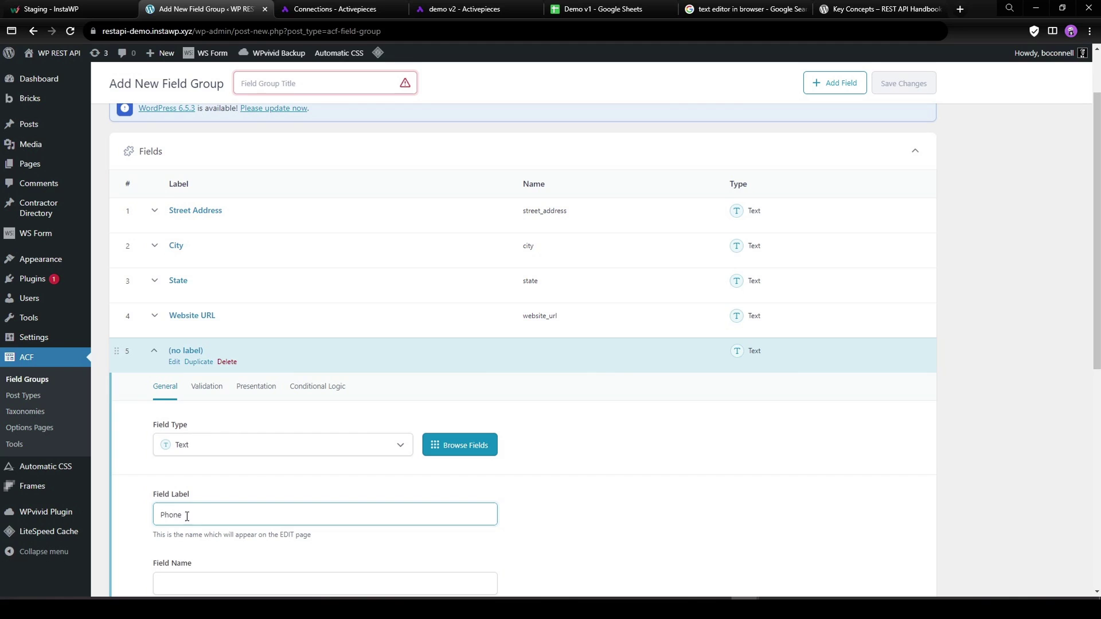
left_click(619, 365)
Set the group's location to Contractor Directory posts and enable Show in REST API.
scroll(511, 430, "down", 1)
left_click(640, 482)
left_click(596, 521)
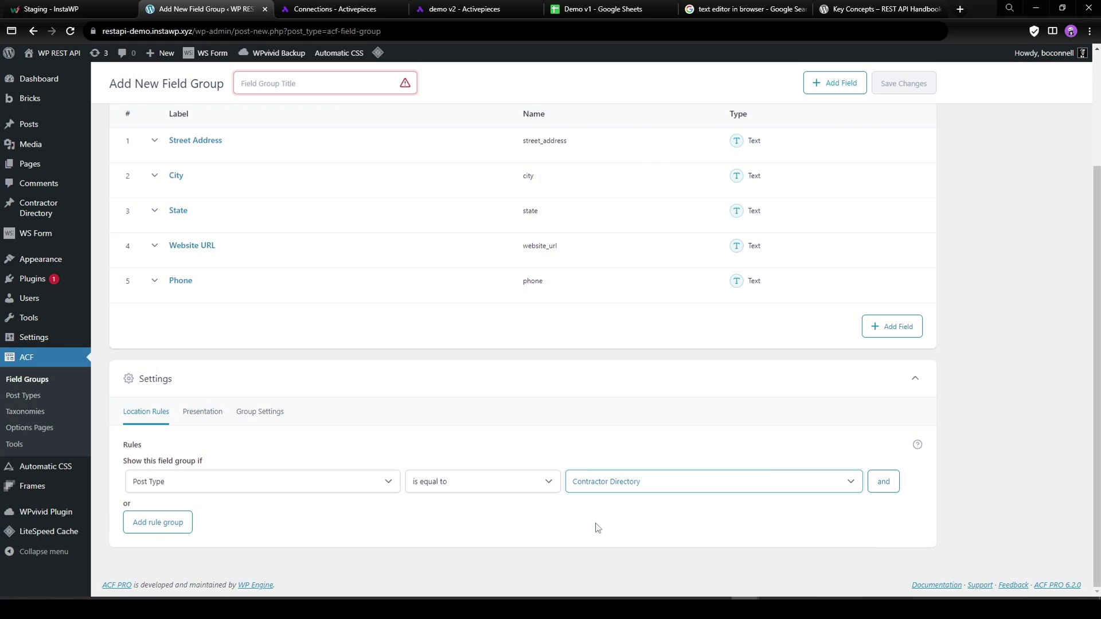
left_click(248, 415)
left_click(135, 475)
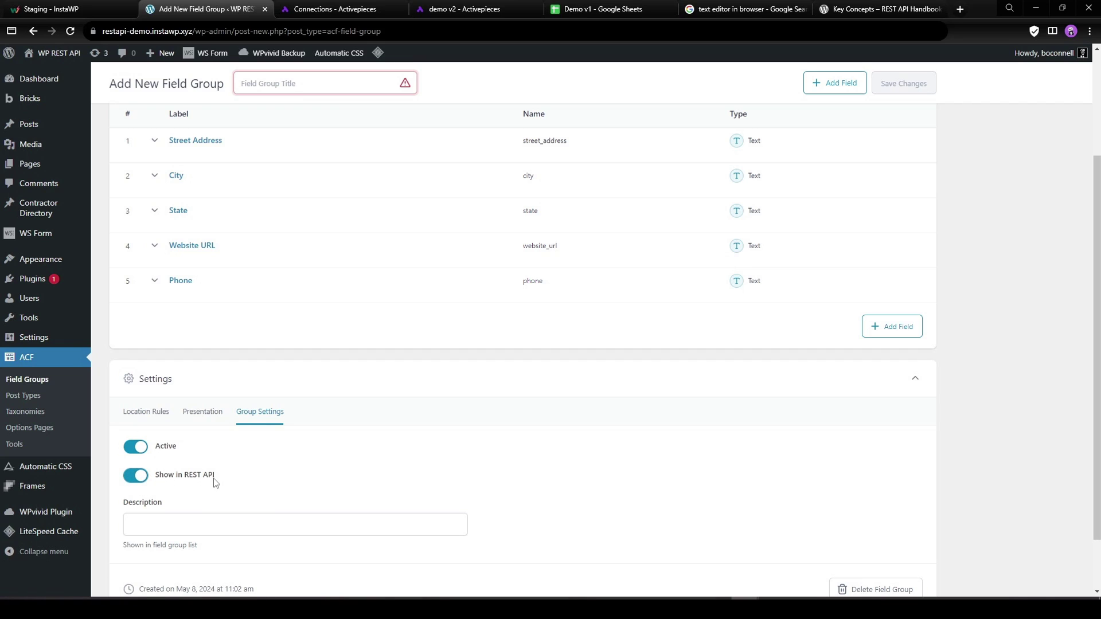
Title the group 'Contractor Directory Fields' and save it.
scroll(315, 487, "down", 2)
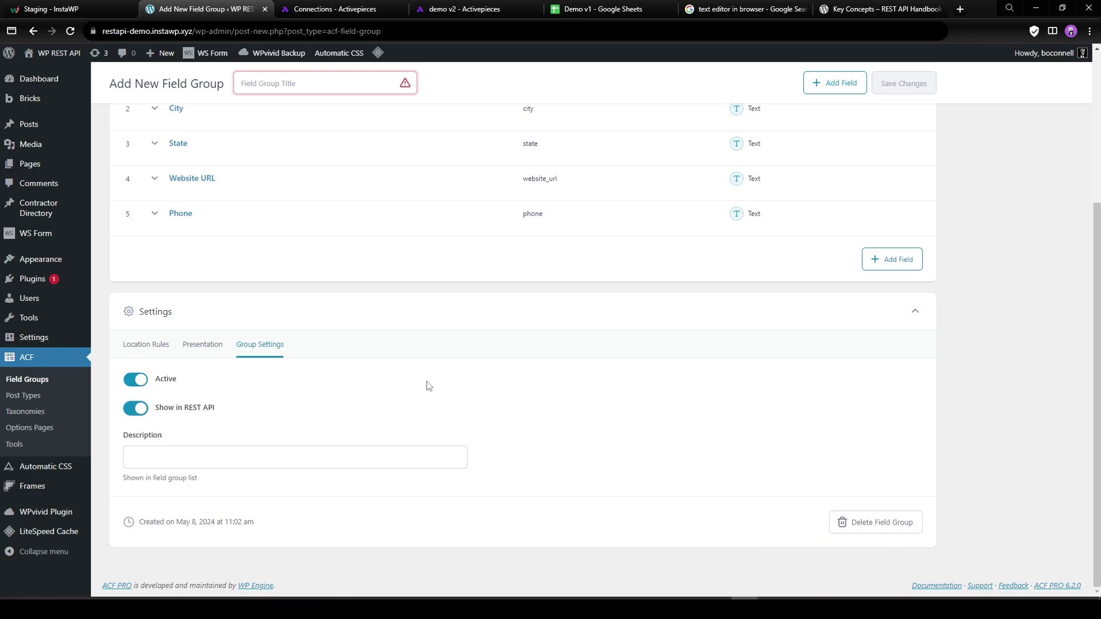
scroll(426, 386, "up", 5)
left_click(293, 125)
type("Contractor Directory Fields")
left_click(911, 126)
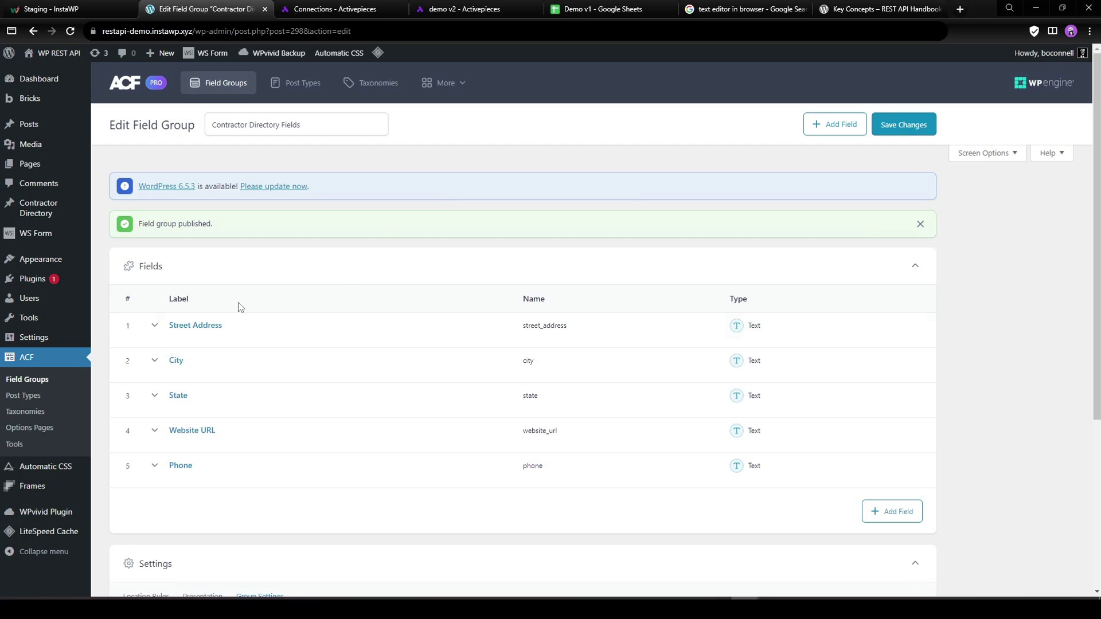
Start a new Contractor Directory post and check its Street Address and City fields.
left_click(35, 207)
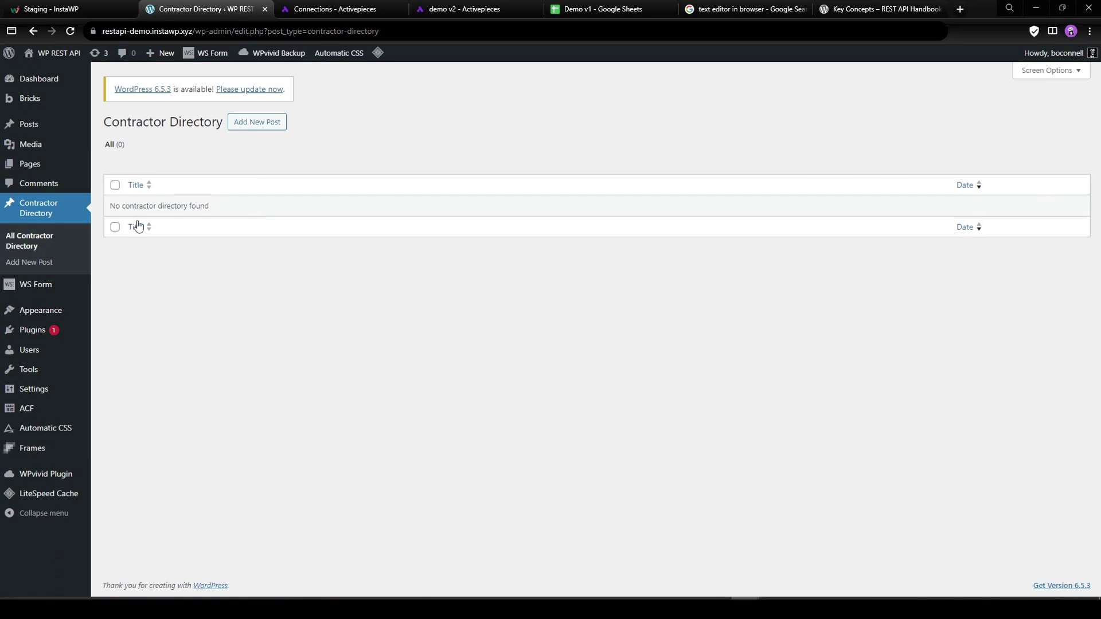
left_click(258, 121)
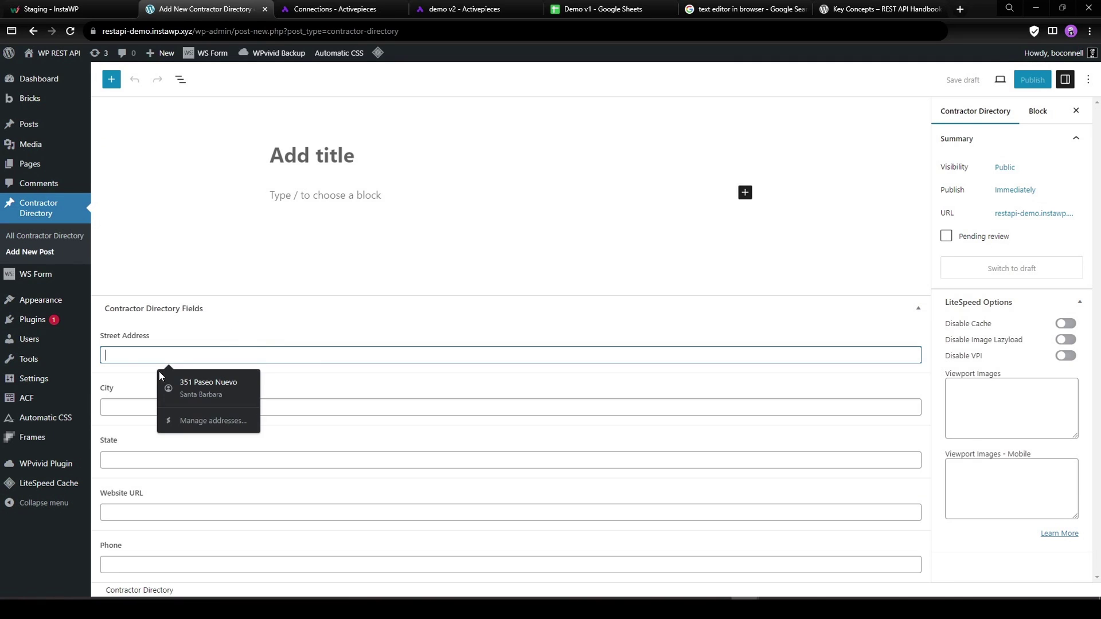
left_click(157, 401)
left_click(307, 373)
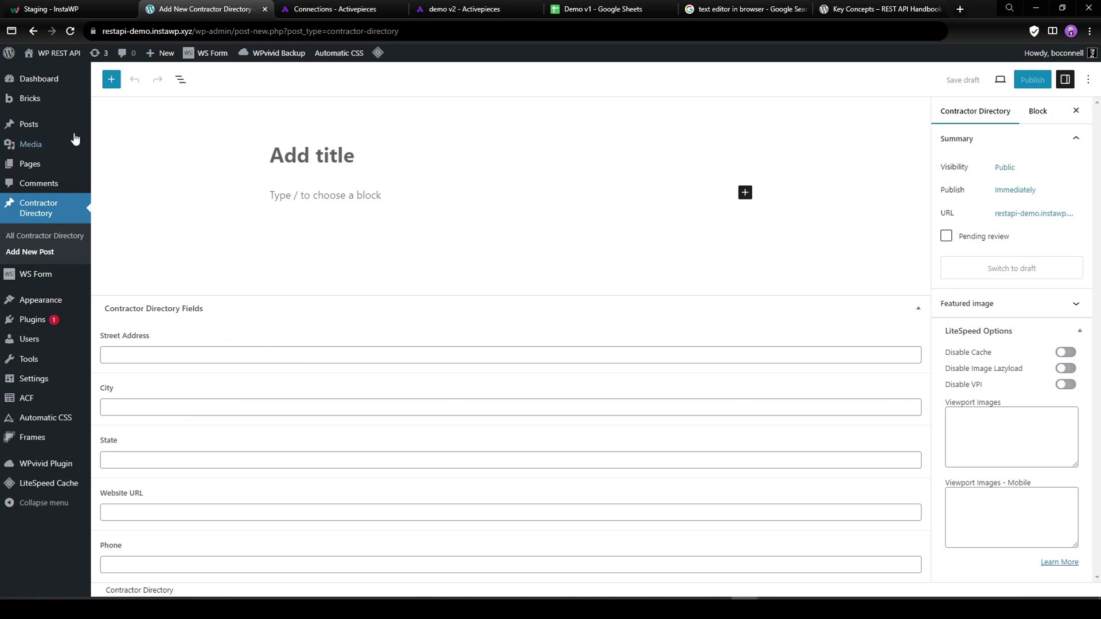
Open the REST API part 2 post for editing from the Posts list in a new tab.
middle_click(28, 124)
left_click(290, 9)
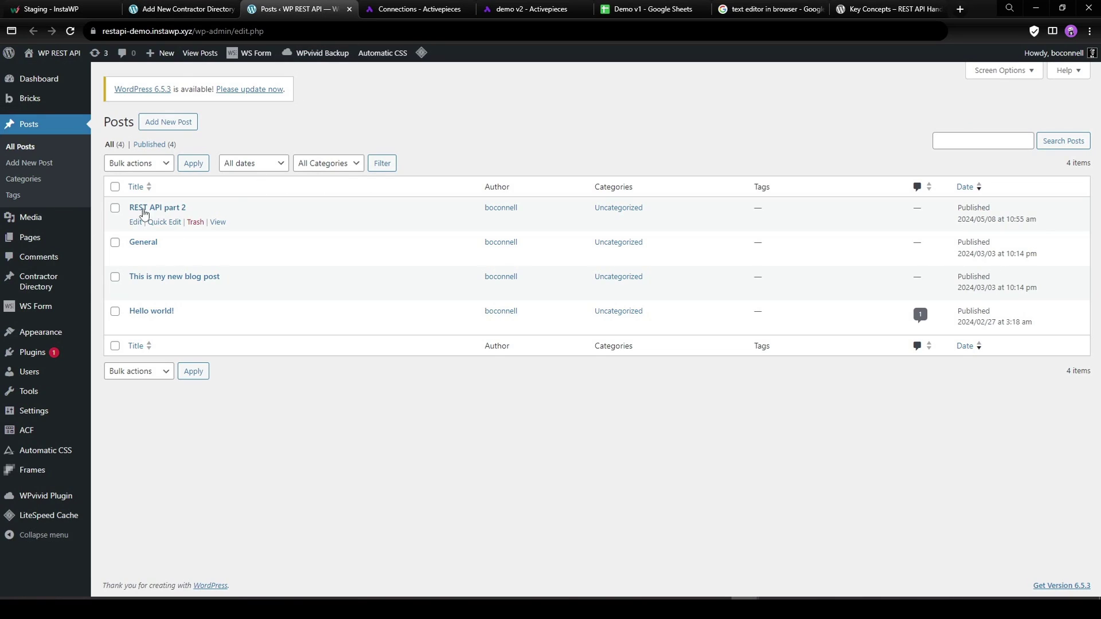
left_click(136, 222)
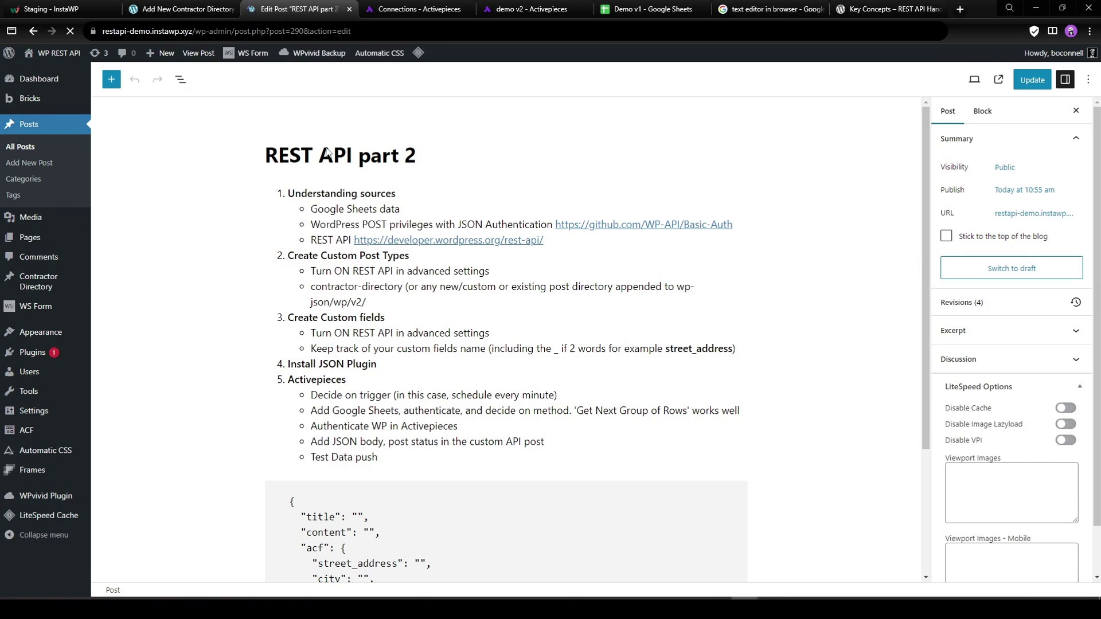
left_click_drag(309, 255, 381, 256)
left_click(476, 256)
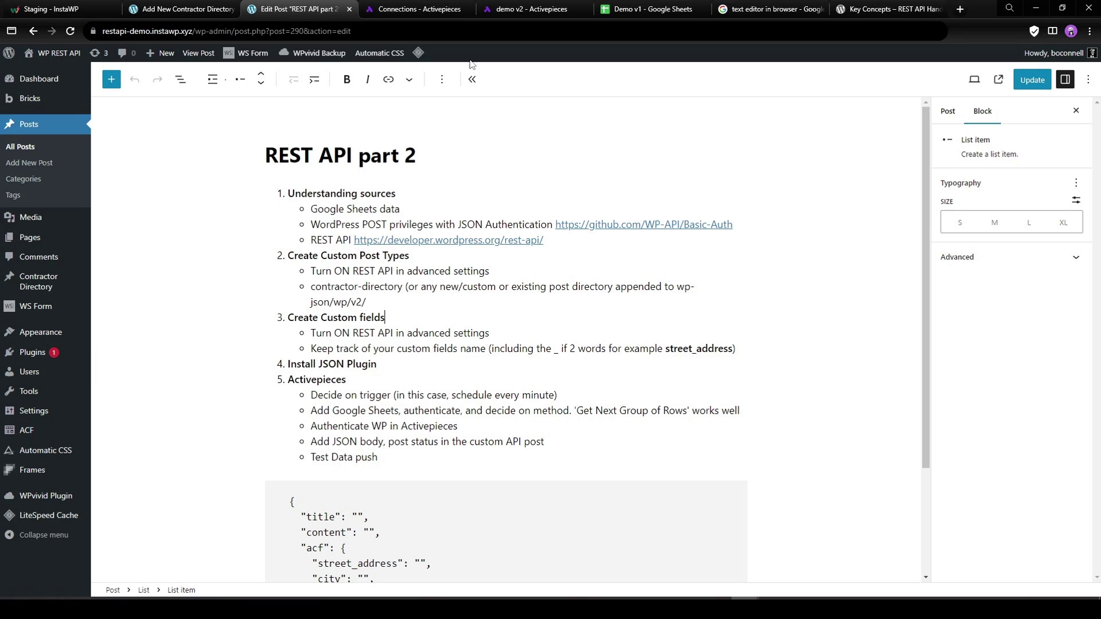
Switch to the Activepieces demo v2 tab and bring up the New Flow options.
left_click(499, 10)
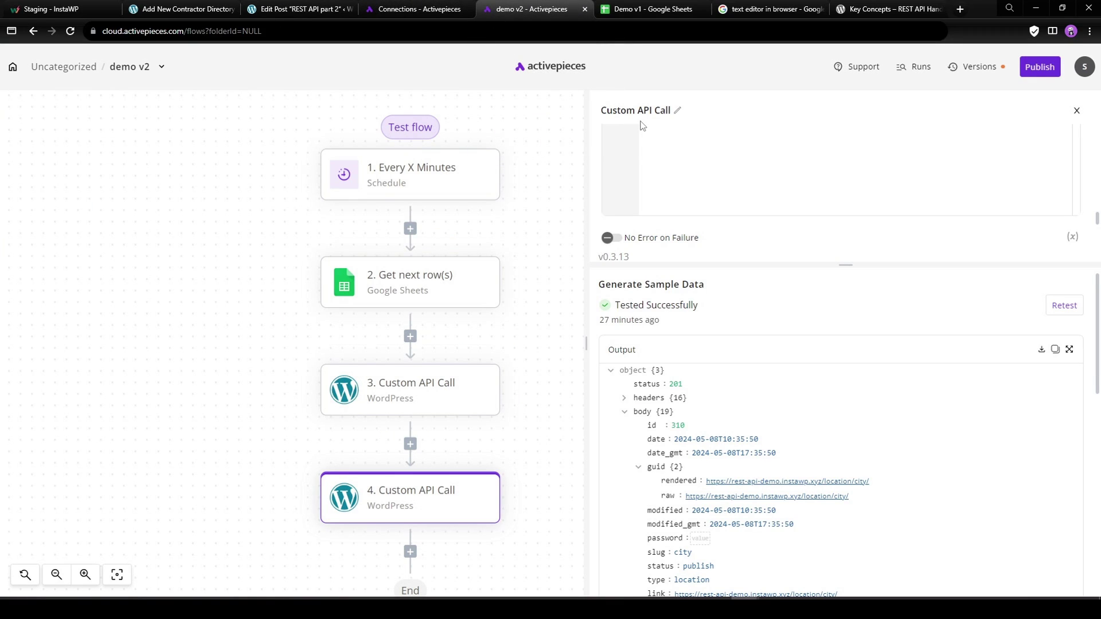
left_click(1026, 134)
Create a flow from scratch with a Schedule trigger set to Every X Minutes, 1 minute.
left_click(999, 167)
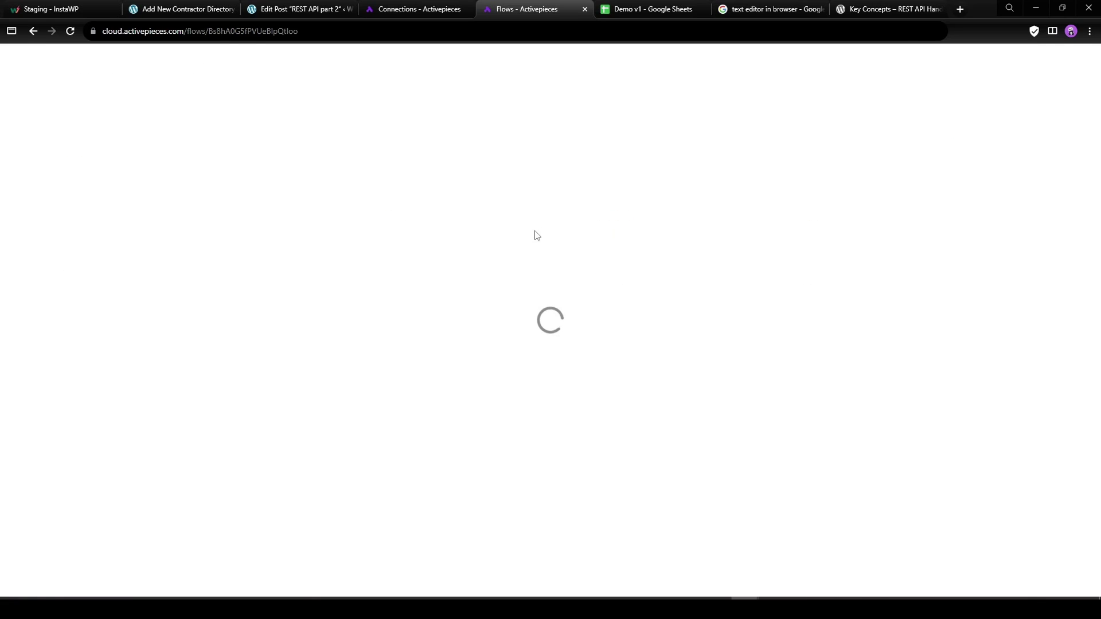
type("shc")
key("BackSpace")
key("BackSpace")
key("BackSpace")
type("ch")
left_click(990, 227)
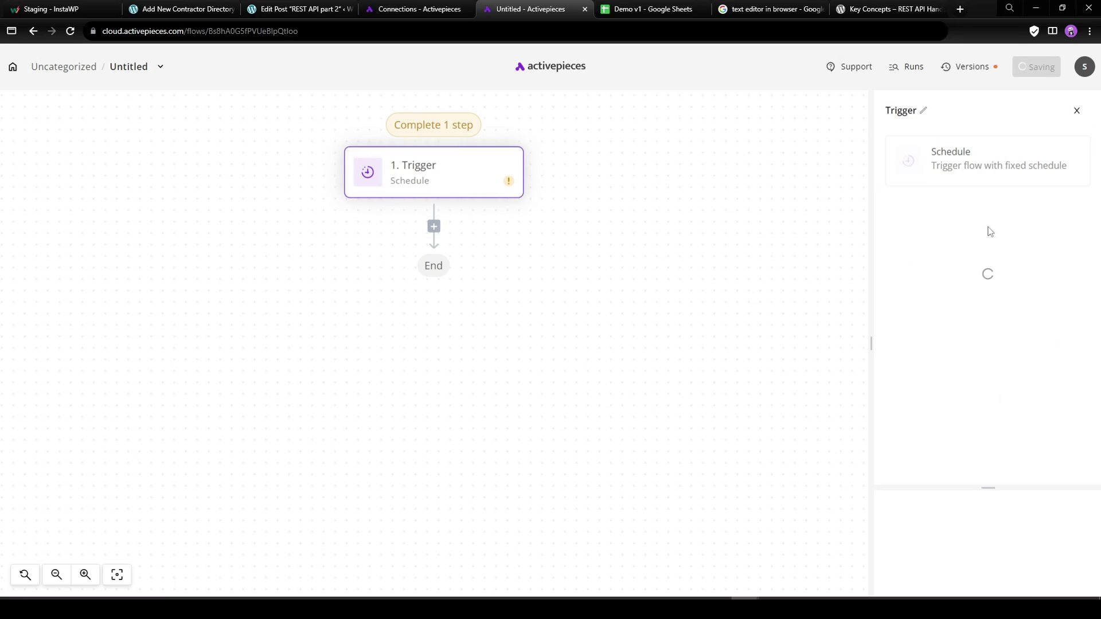
left_click(934, 227)
left_click(939, 247)
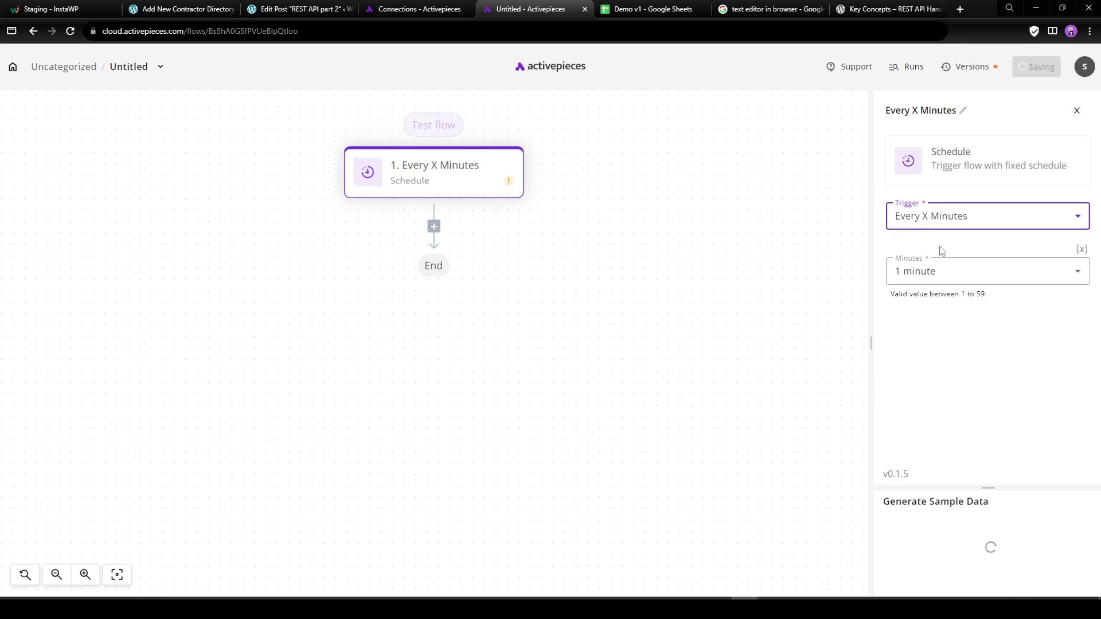
left_click(925, 273)
left_click(924, 274)
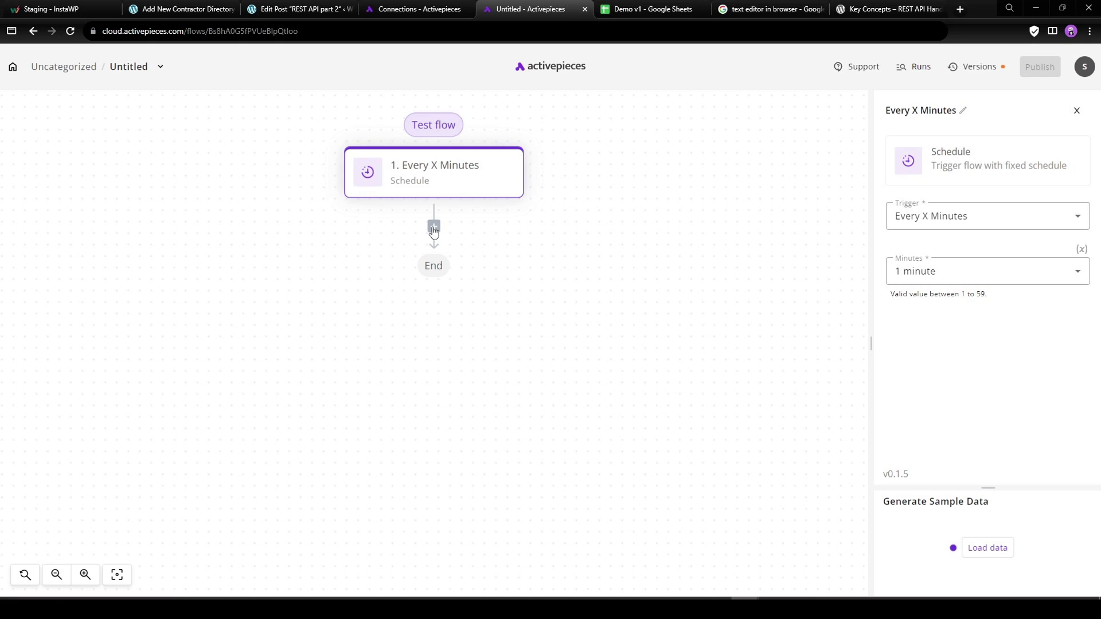
Add a Google Sheets step after the schedule trigger.
left_click(434, 227)
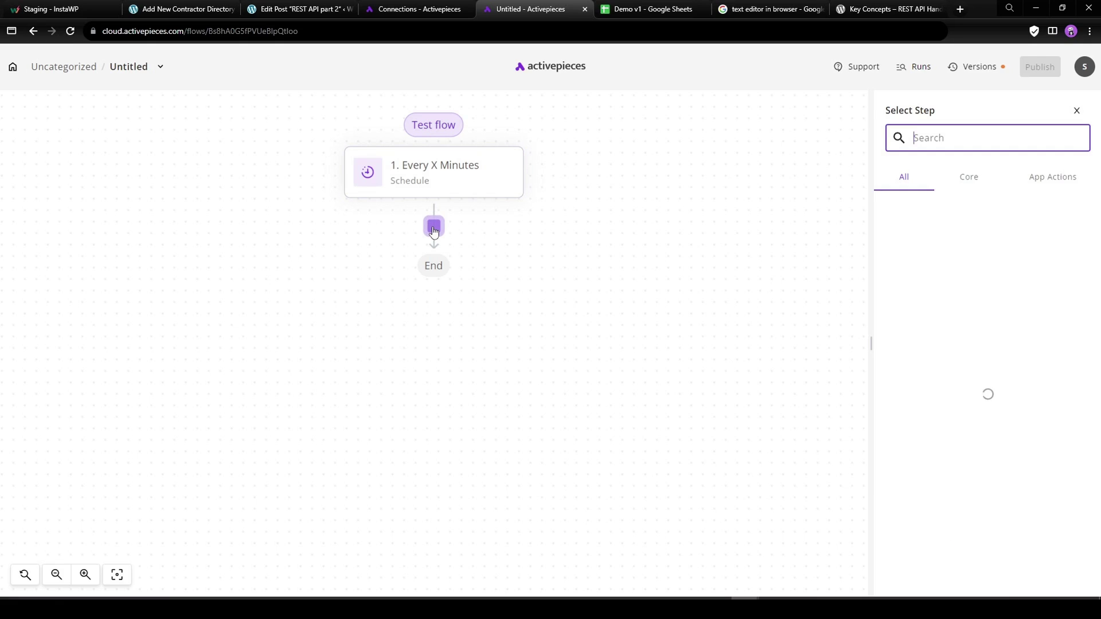
type("goo")
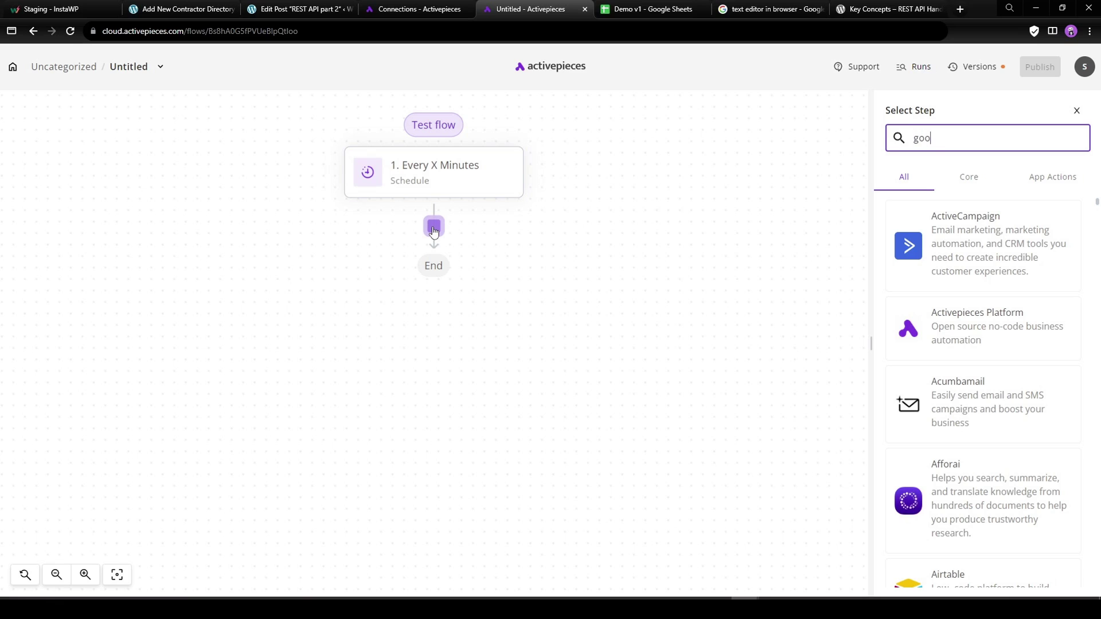
scroll(964, 481, "down", 2)
left_click(964, 480)
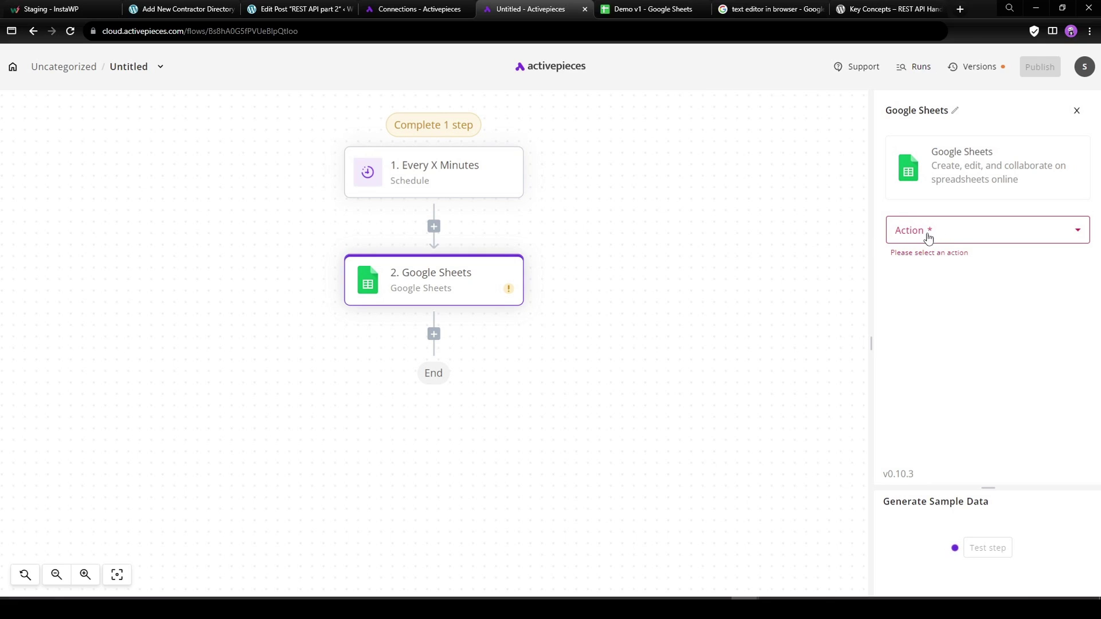
Set the Google Sheets action to Get next row(s) and edit its Group Size.
left_click(926, 235)
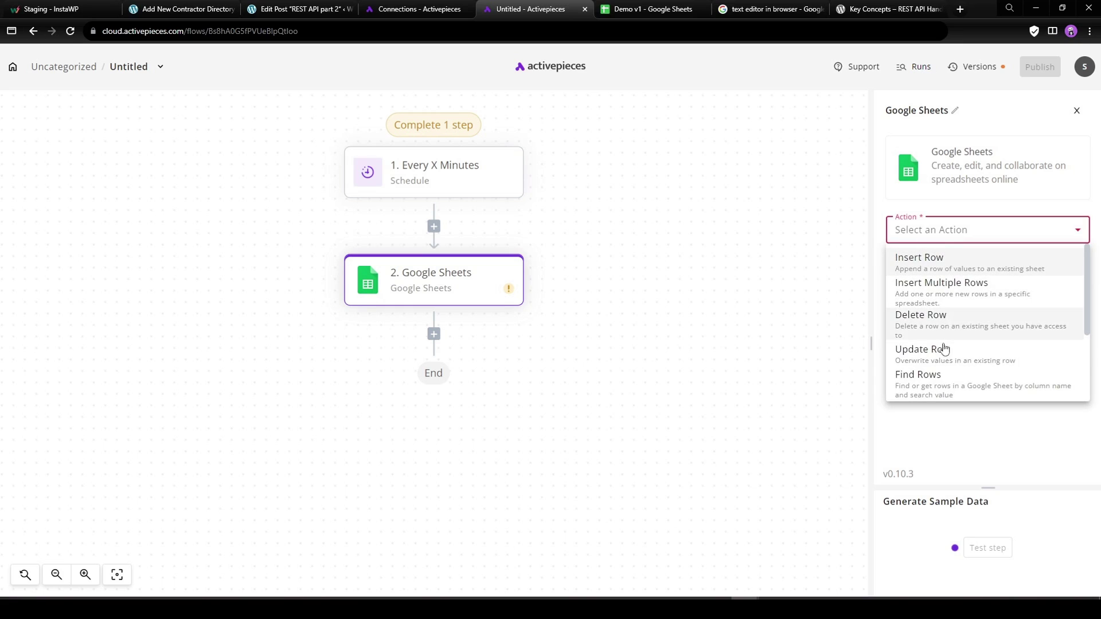
left_click(944, 233)
left_click(944, 232)
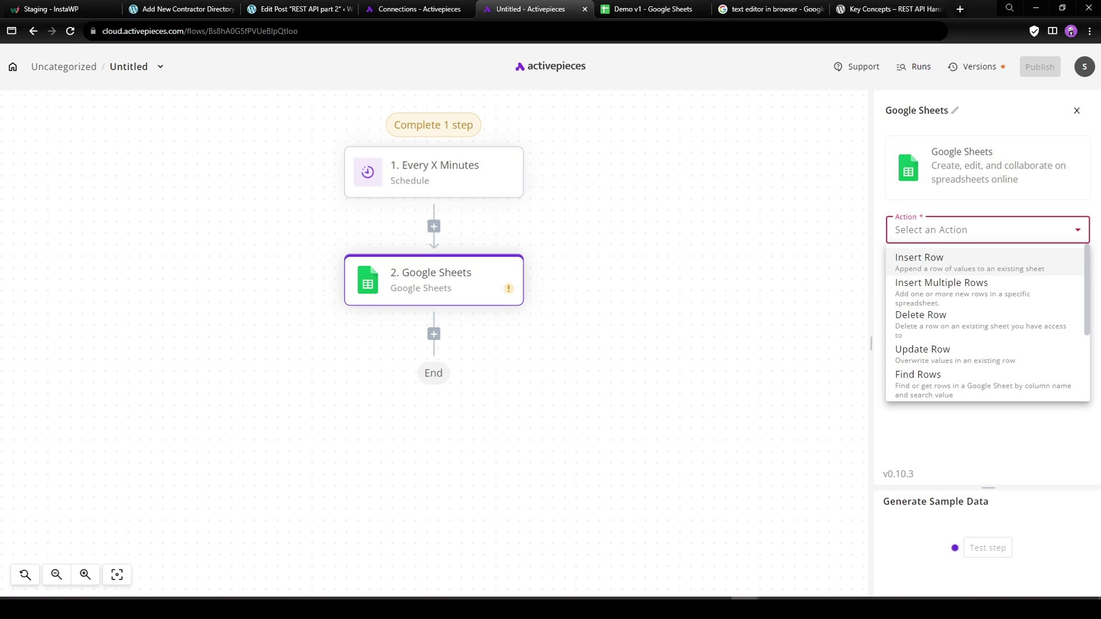
left_click_drag(1087, 261, 1087, 327)
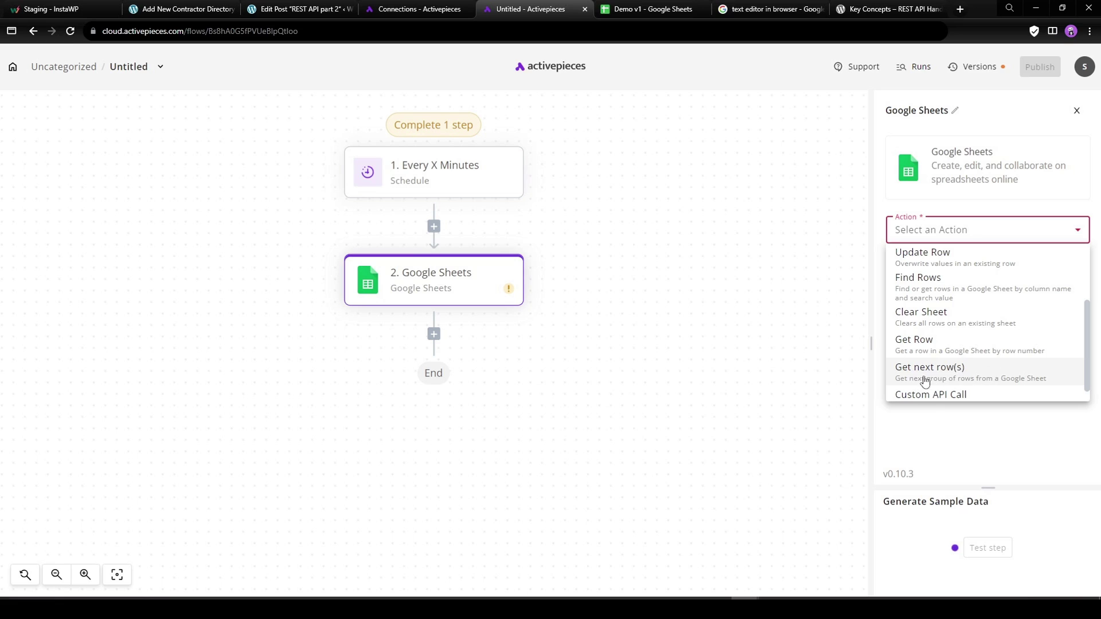
left_click(986, 380)
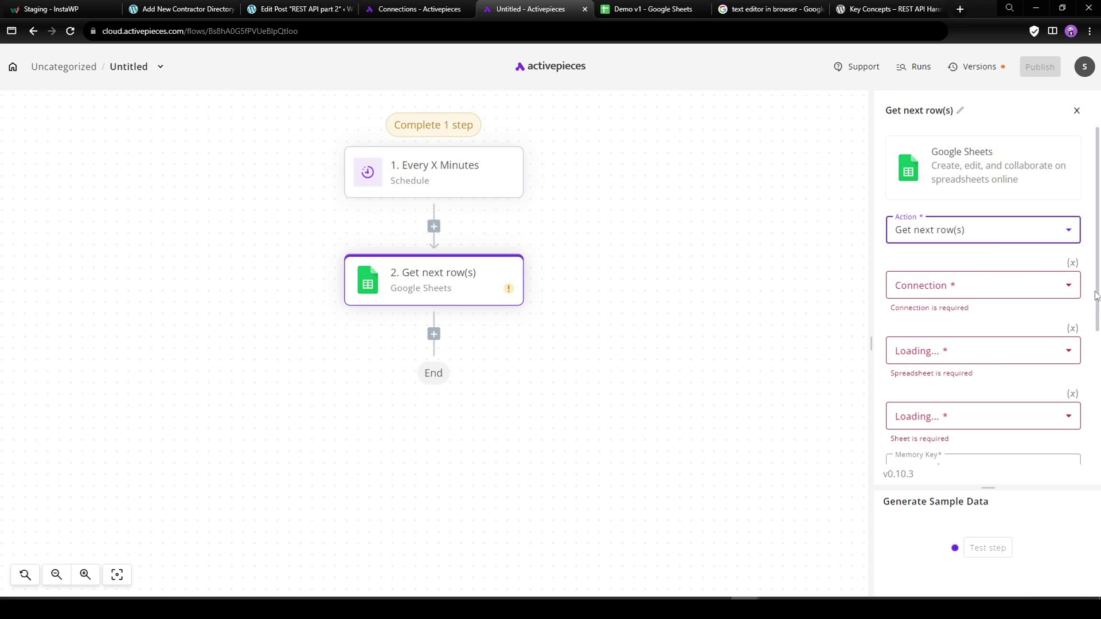
left_click_drag(1097, 291, 1097, 346)
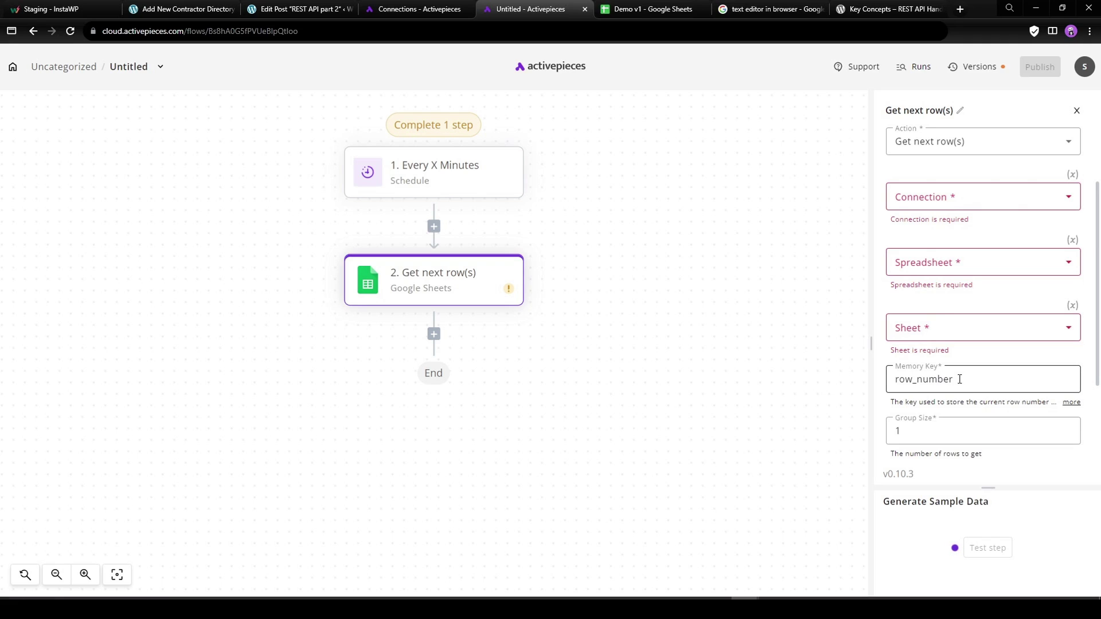
left_click(909, 434)
left_click(1086, 370)
scroll(1084, 363, "up", 1)
Use the saved Google connection, Demo v1 spreadsheet and Contractor List - California sheet.
left_click(937, 256)
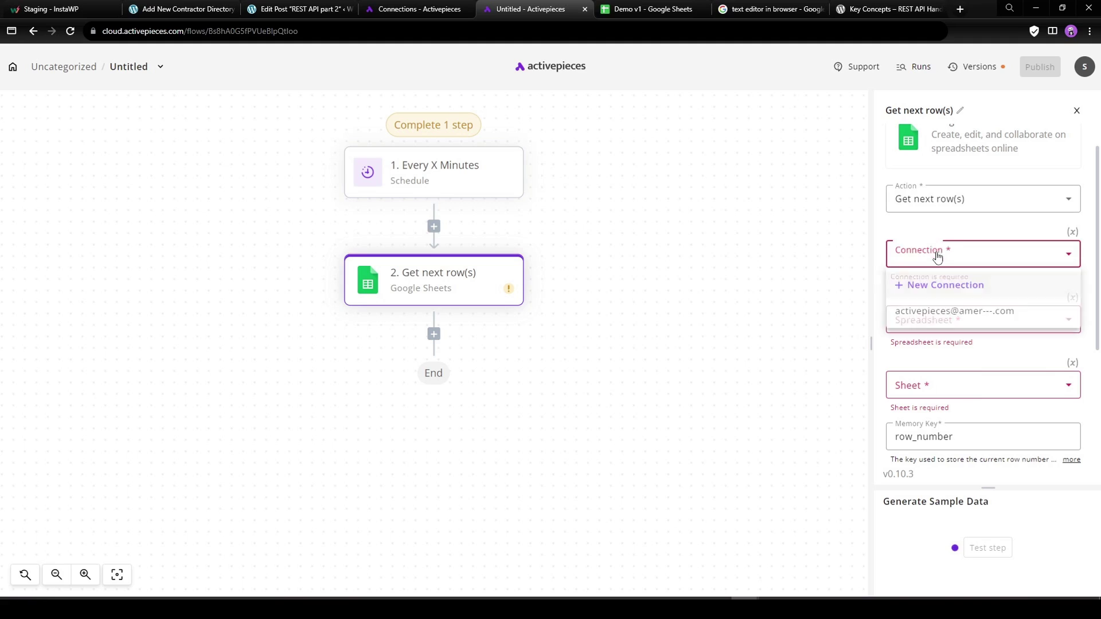
left_click(937, 315)
left_click(937, 313)
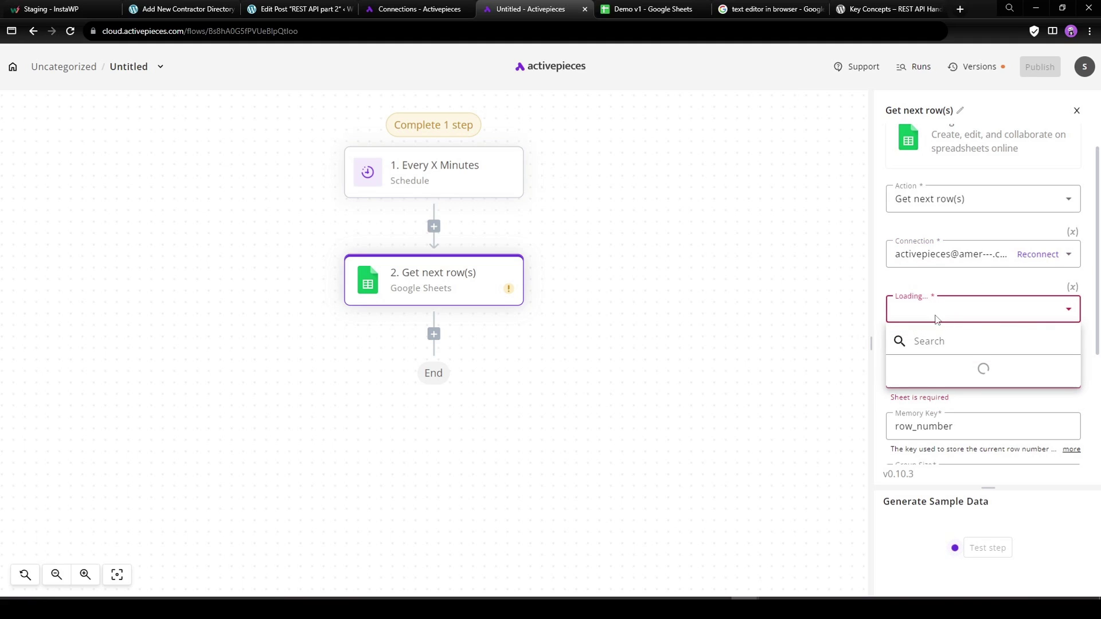
left_click(933, 374)
left_click(955, 368)
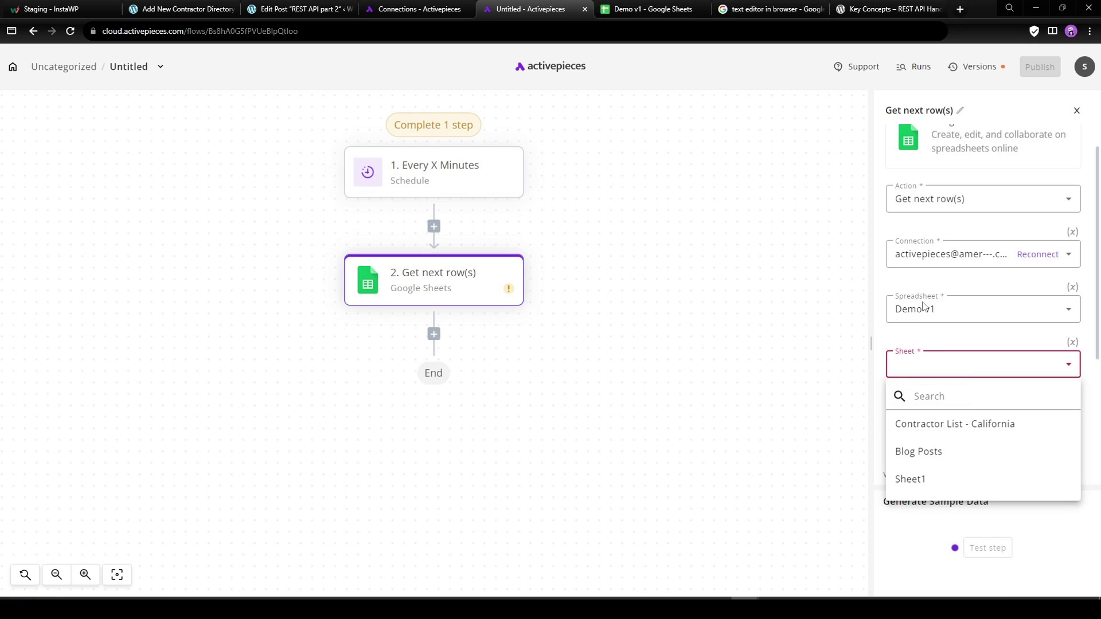
left_click(955, 425)
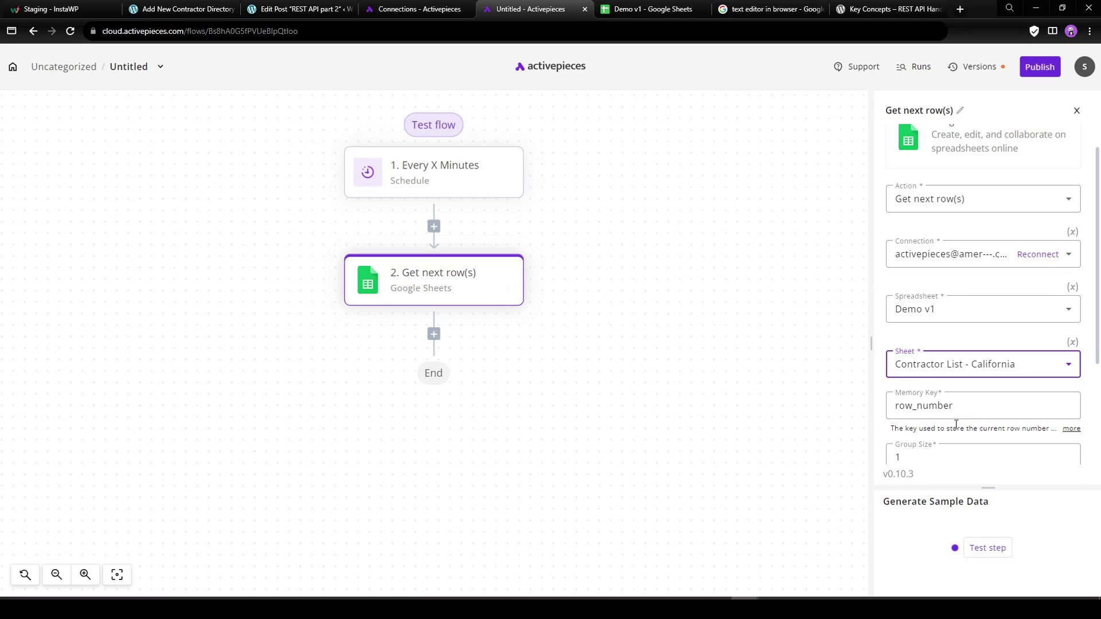
left_click(636, 9)
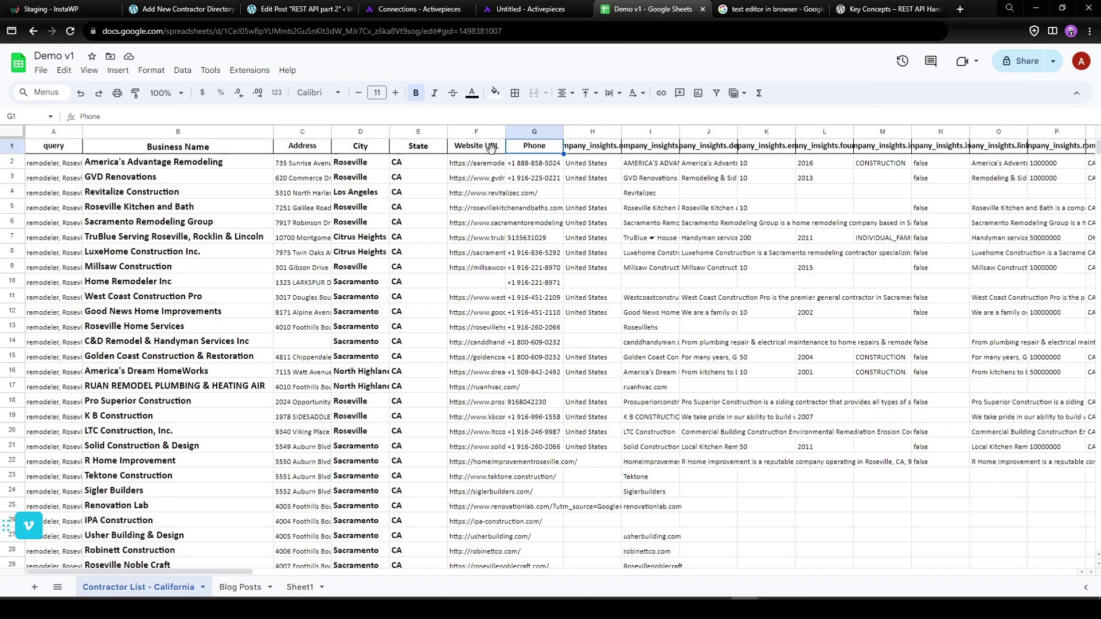
left_click(532, 12)
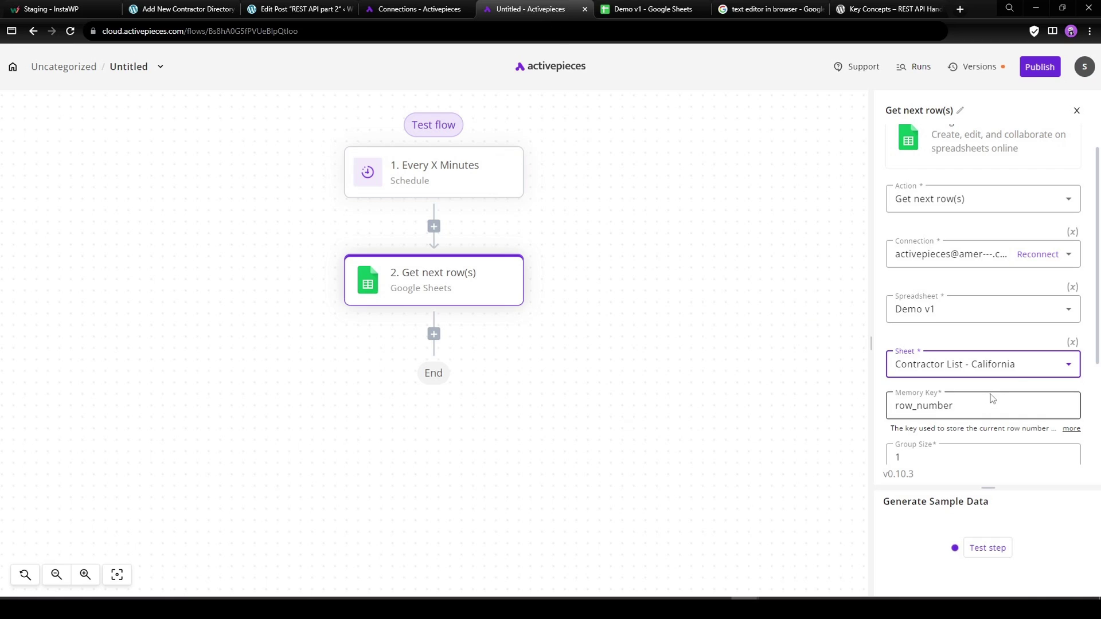
Test the Get next row(s) step and widen the panel to show its output.
scroll(986, 402, "down", 2)
scroll(984, 295, "down", 1)
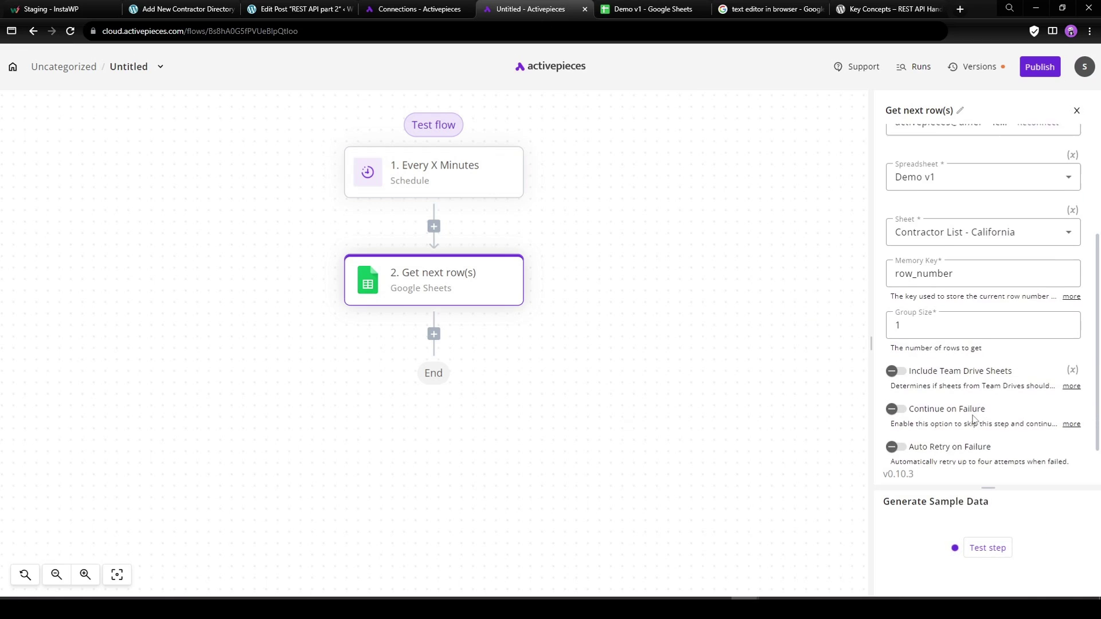
left_click(987, 548)
left_click_drag(871, 342, 659, 361)
left_click_drag(877, 481, 859, 330)
left_click_drag(504, 324, 615, 414)
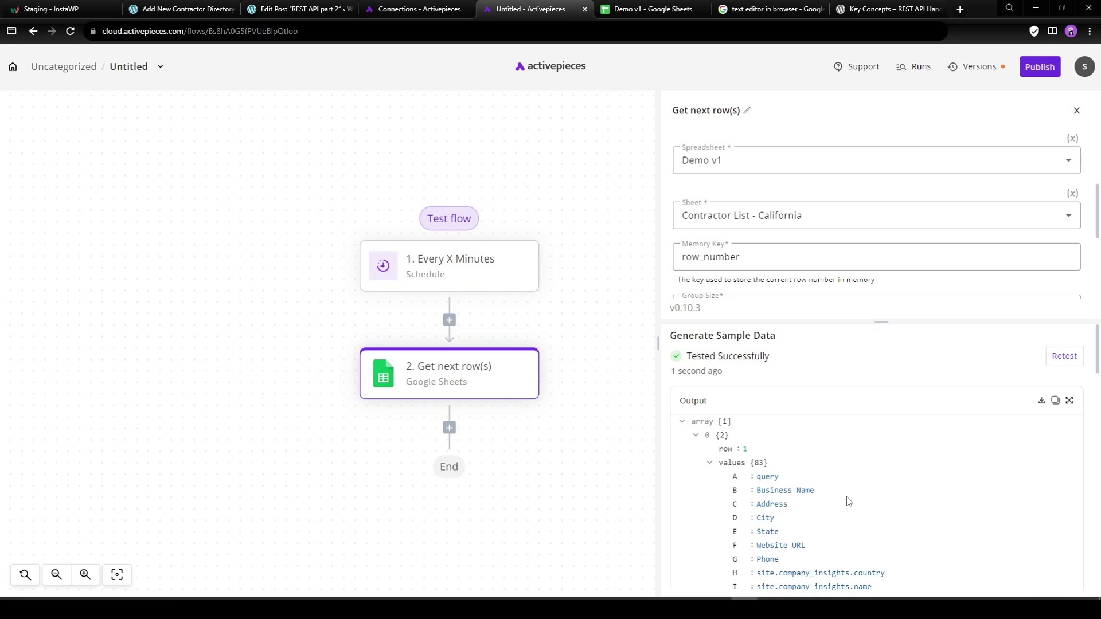
Scroll through row 1's 83 returned values, such as query, Business Name and Address.
scroll(806, 467, "down", 1)
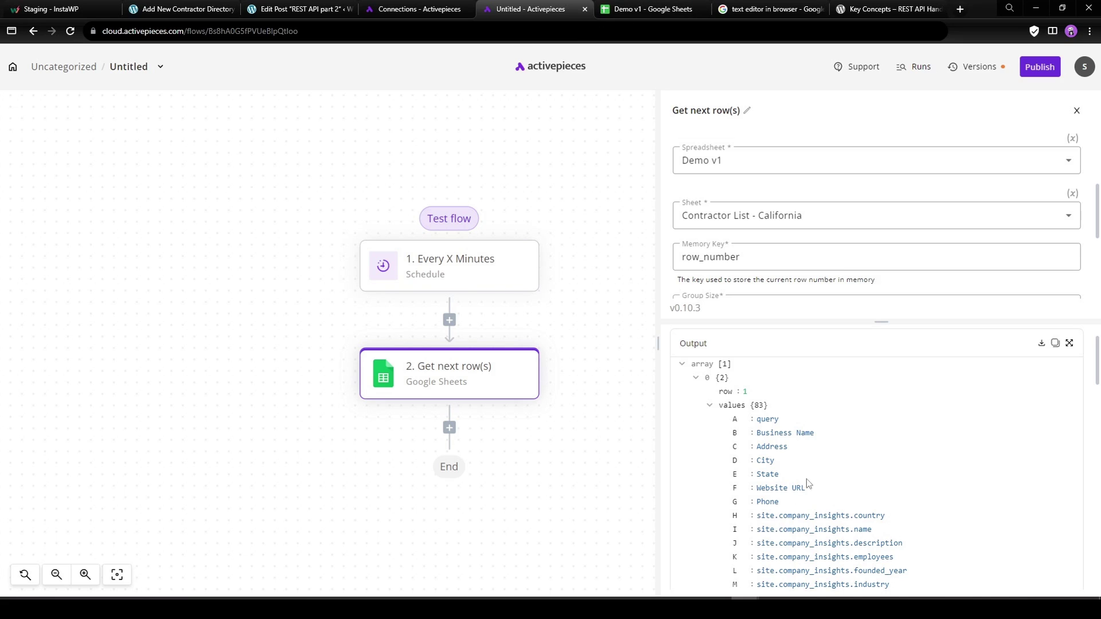
scroll(905, 529, "down", 2)
scroll(924, 521, "down", 3)
scroll(925, 520, "up", 4)
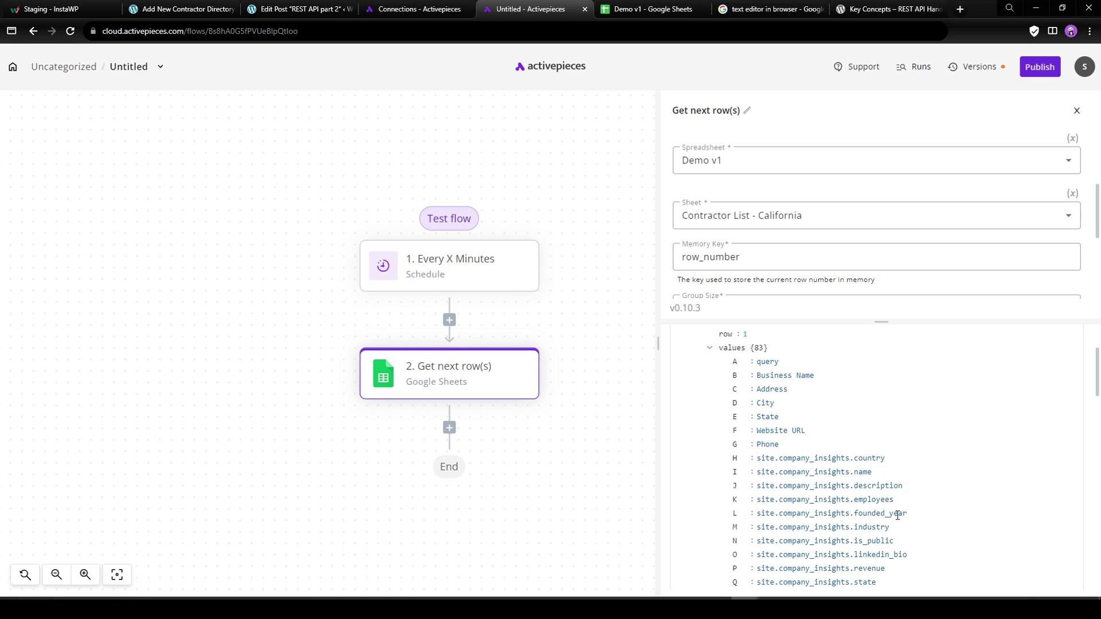
scroll(929, 533, "down", 3)
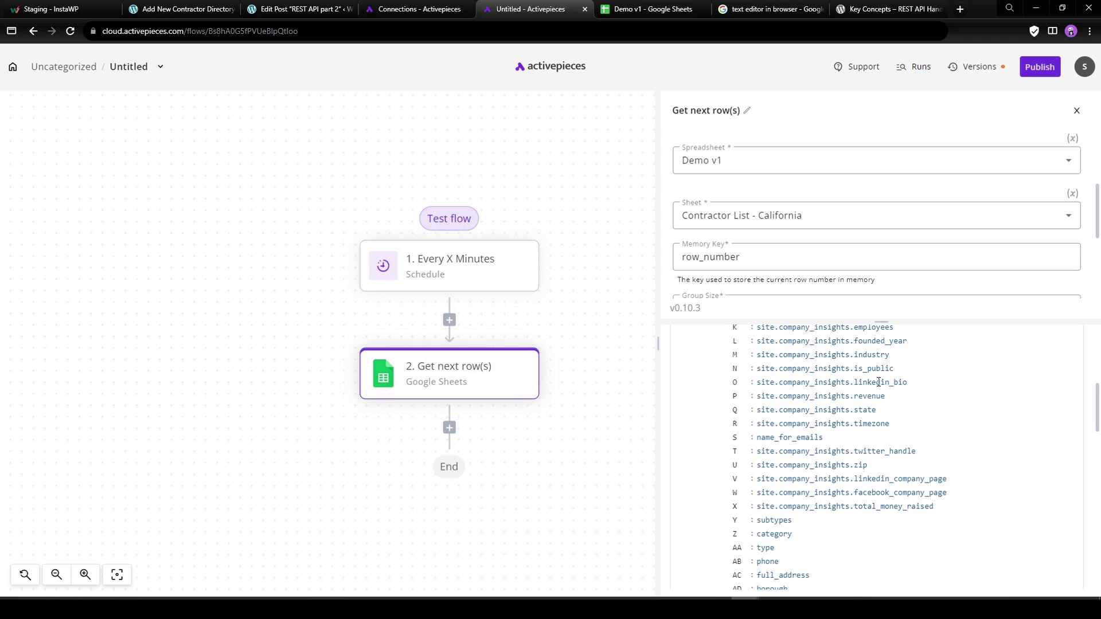
scroll(874, 491, "down", 5)
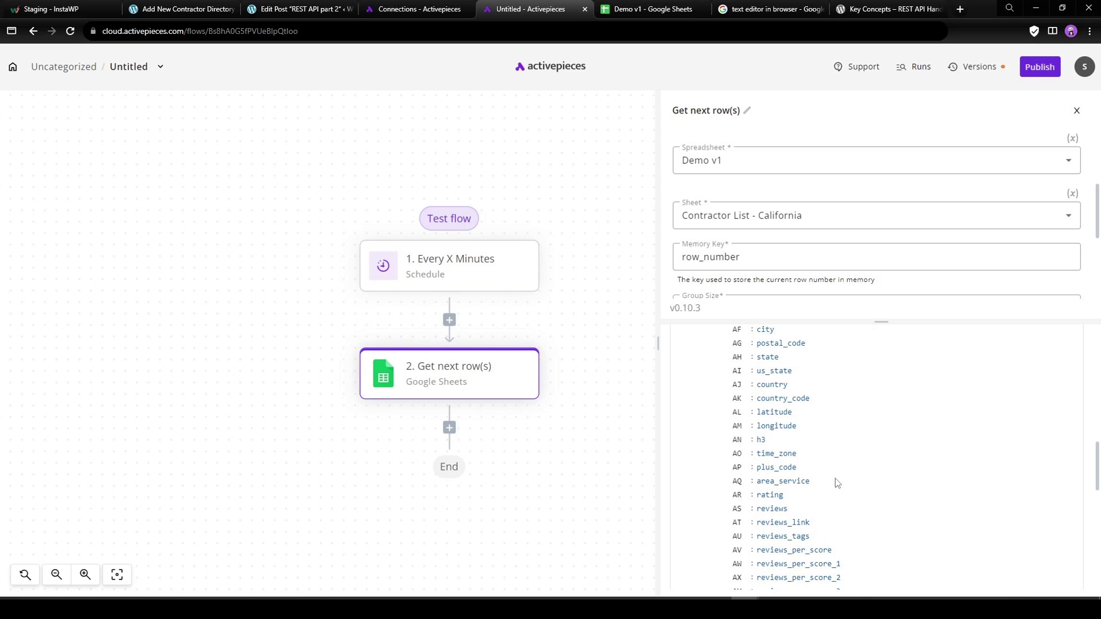
scroll(779, 476, "up", 1)
scroll(868, 483, "up", 10)
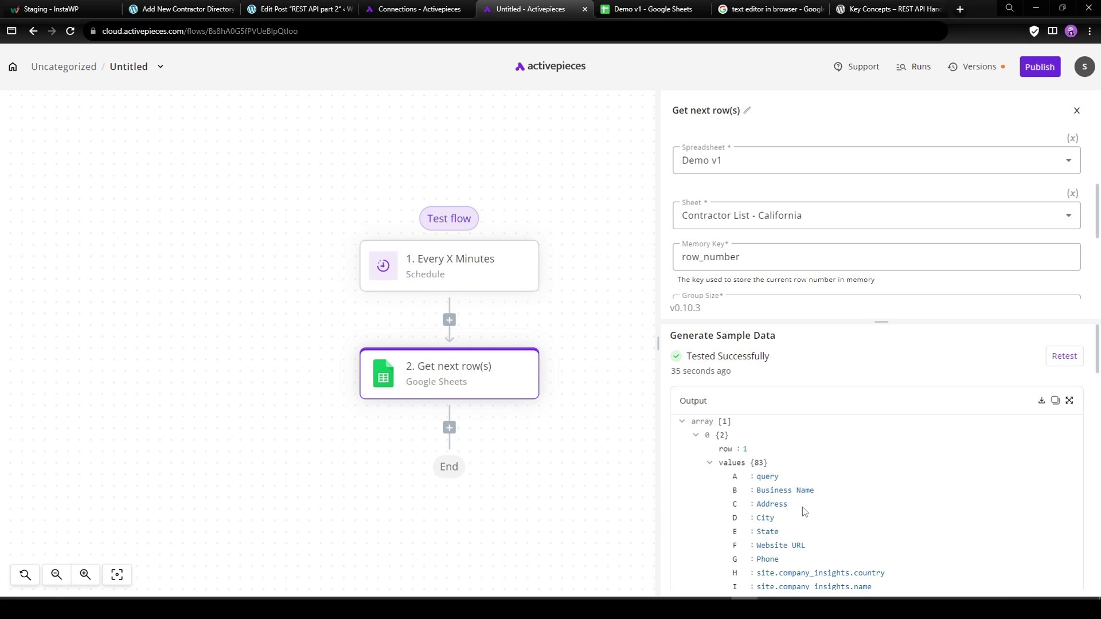
left_click_drag(567, 459, 572, 376)
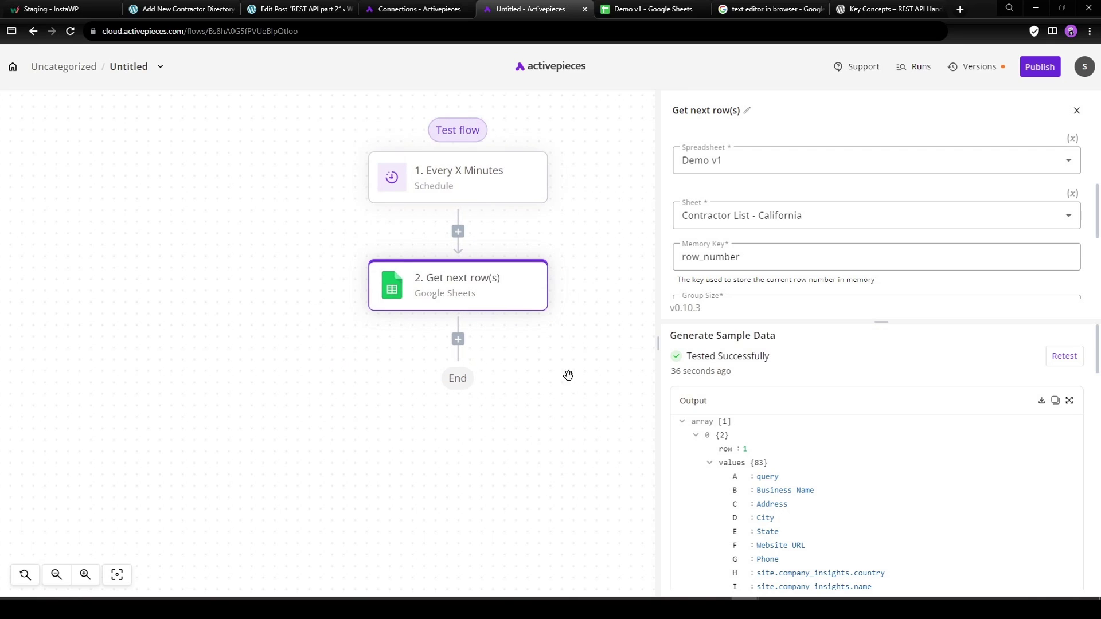
Add a WordPress step after the Google Sheets step, set to the Custom API Call action.
left_click(458, 342)
type("word")
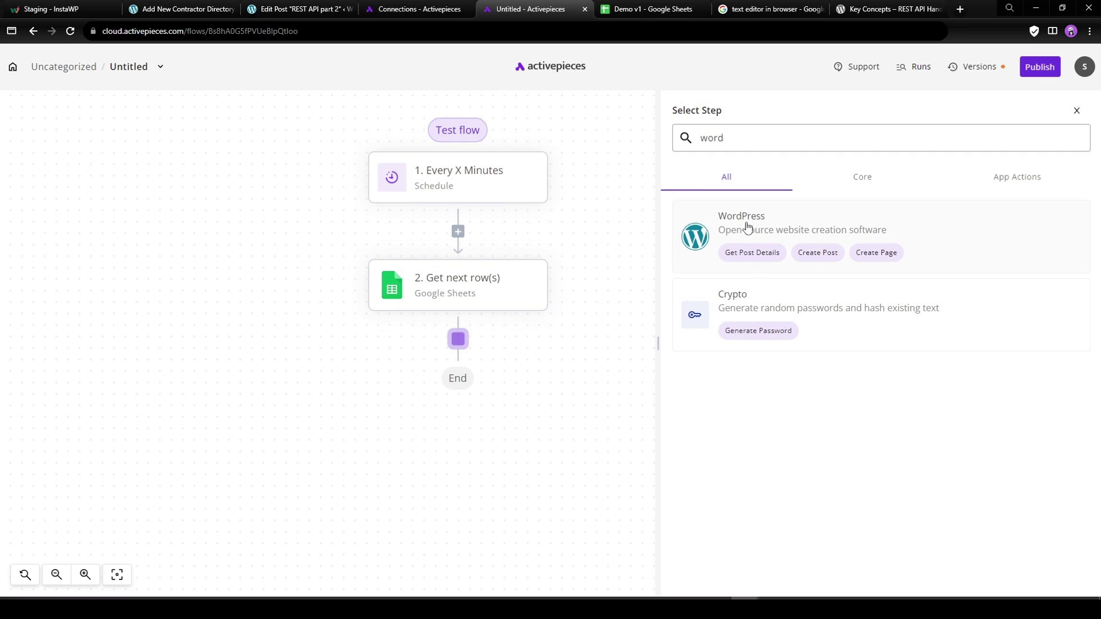
left_click(747, 227)
left_click(746, 227)
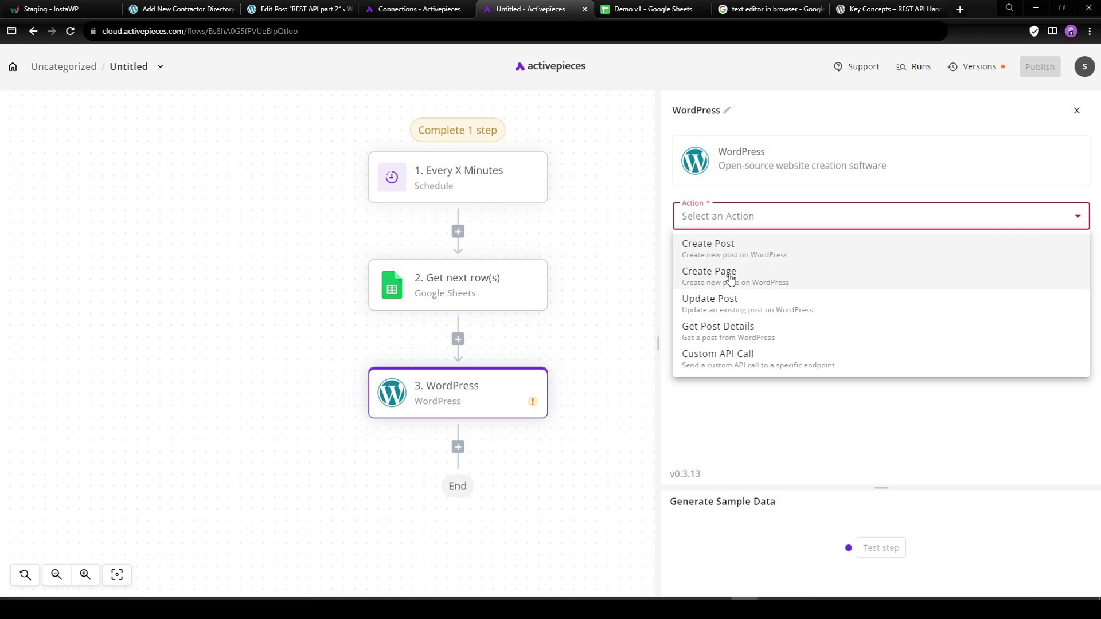
left_click(739, 360)
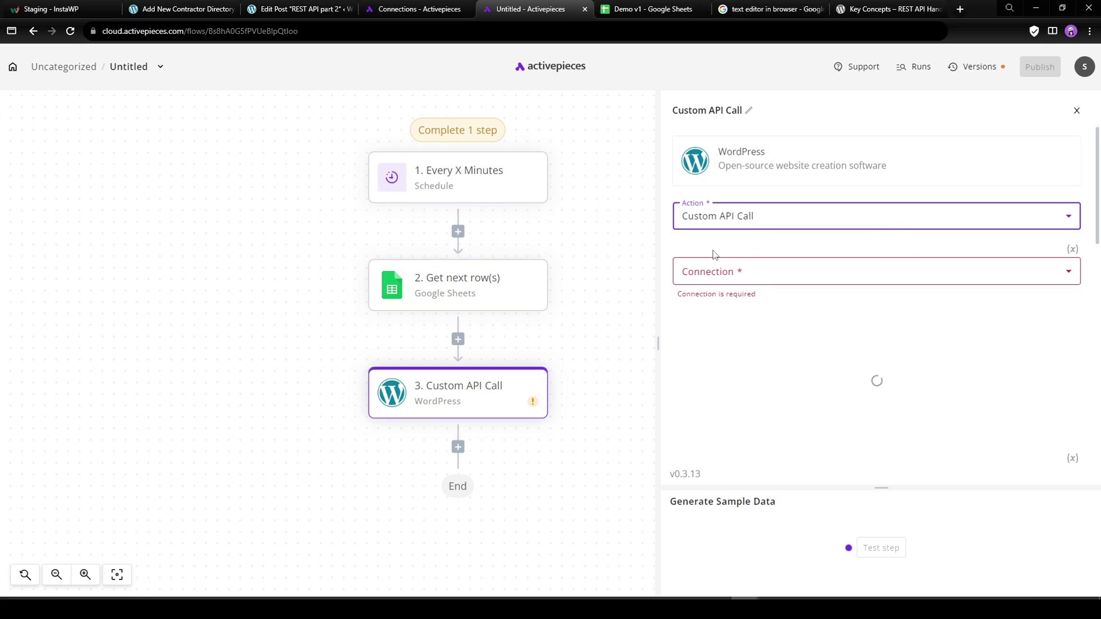
left_click(727, 273)
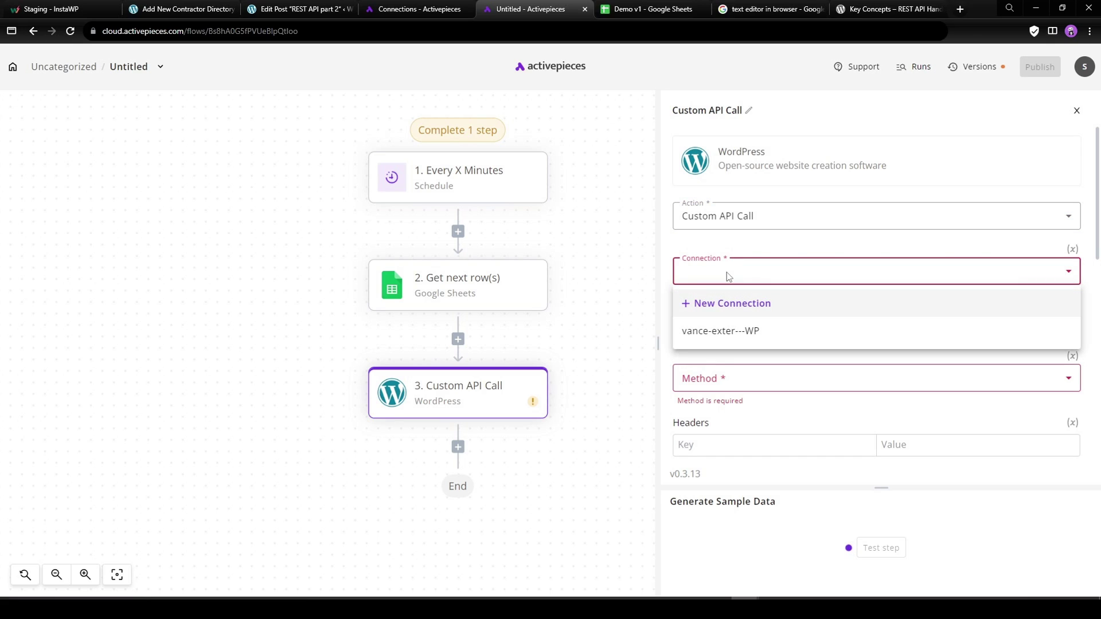
Start a new WordPress connection, replacing its name and entering the WordPress username and password.
left_click(702, 307)
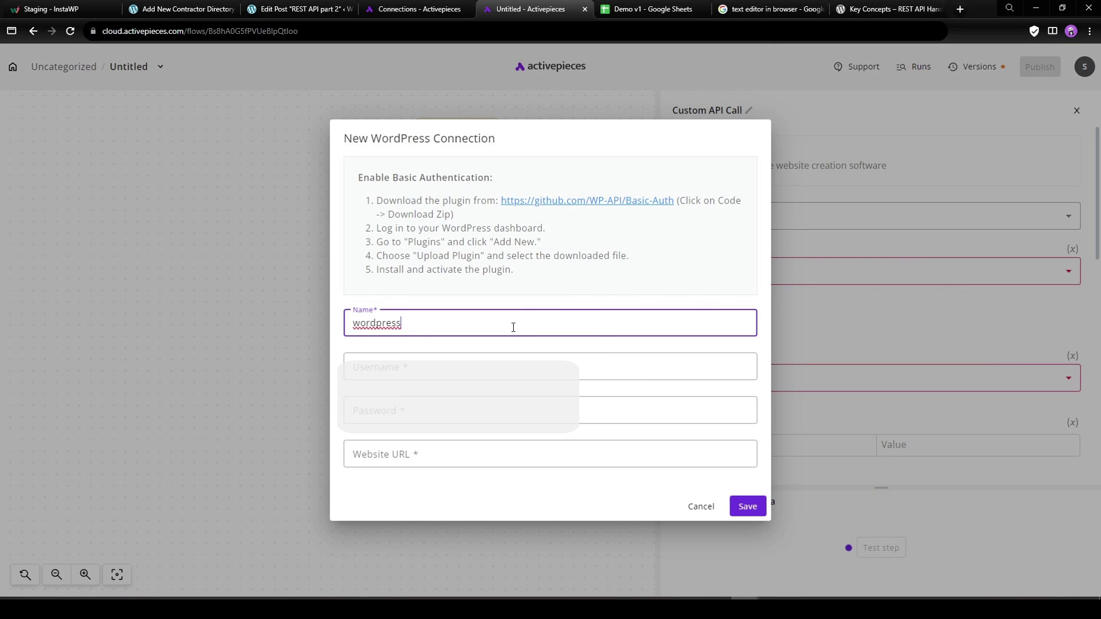
left_click(442, 370)
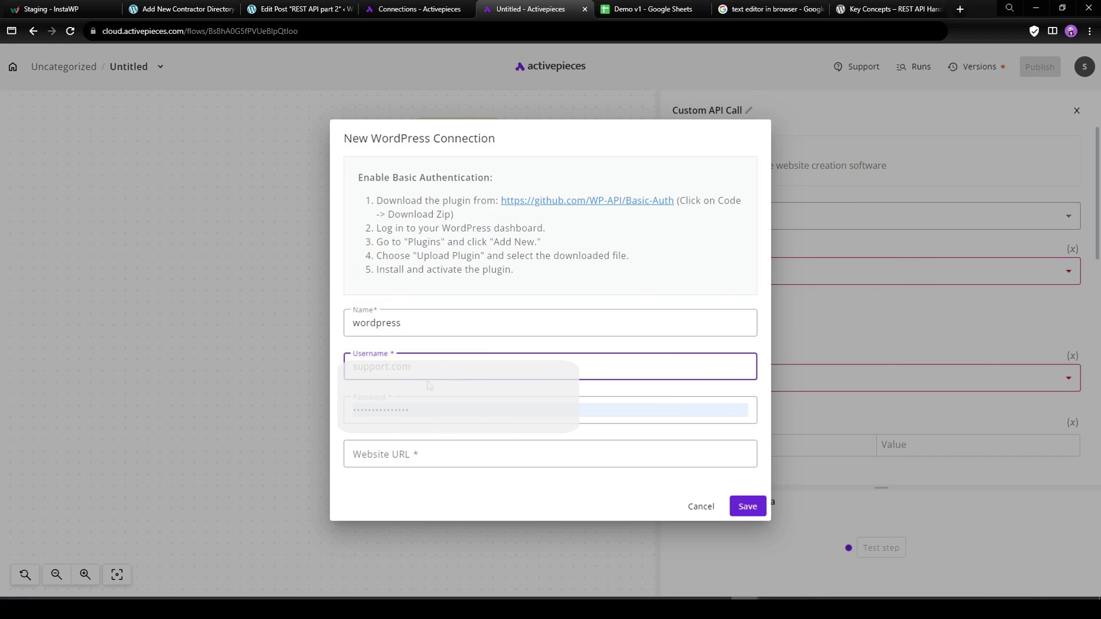
left_click(402, 371)
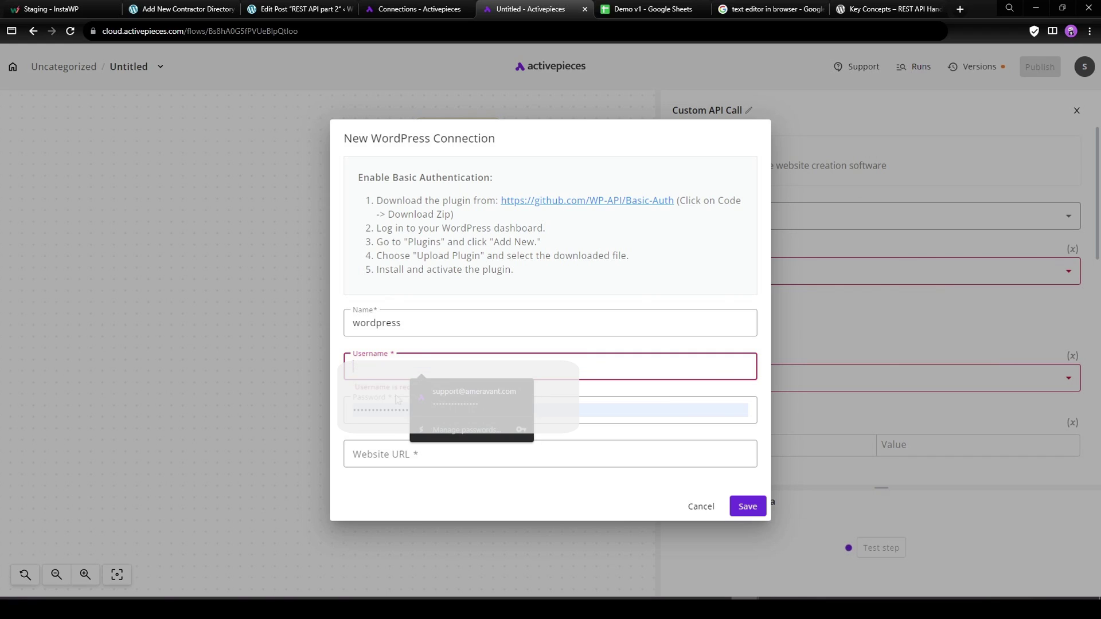
double_click(430, 320)
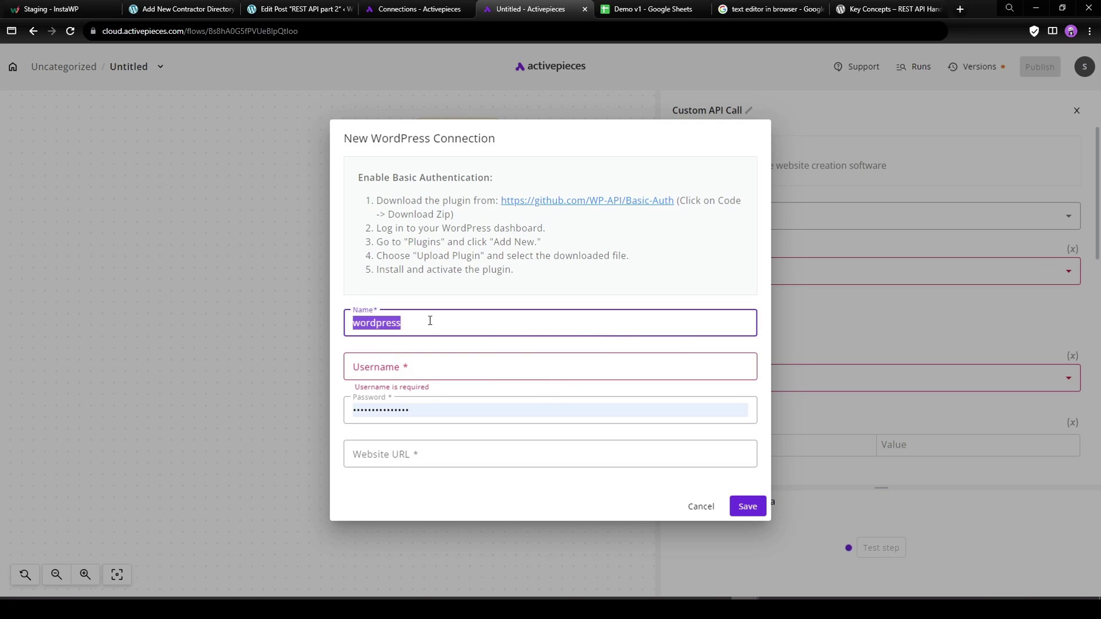
type("brendan-demo")
key("Tab")
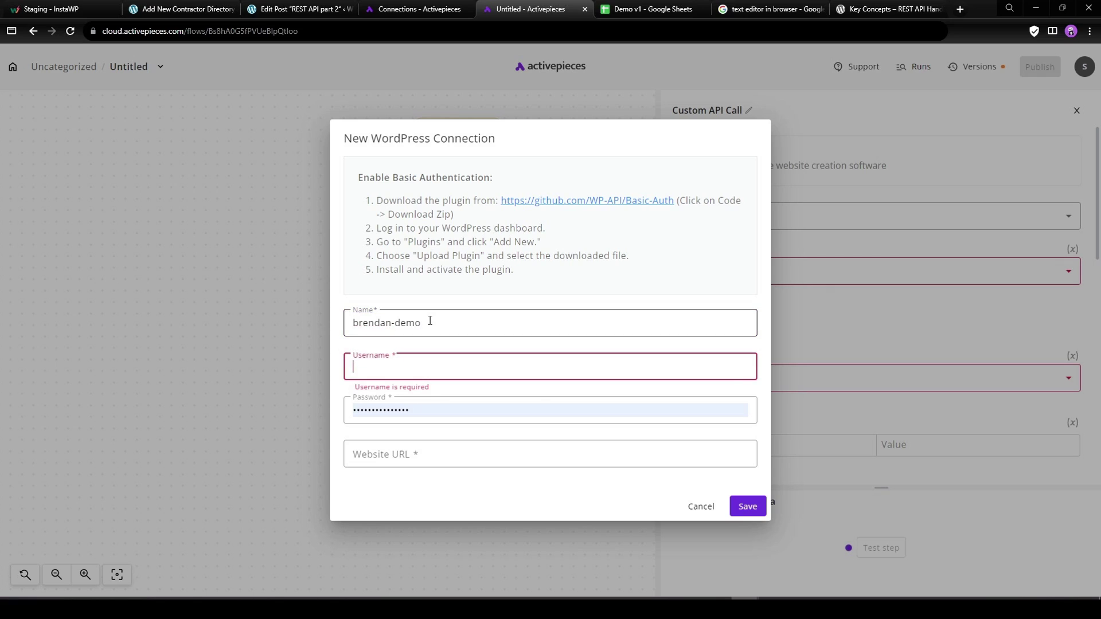
type("boconnell")
key("Tab")
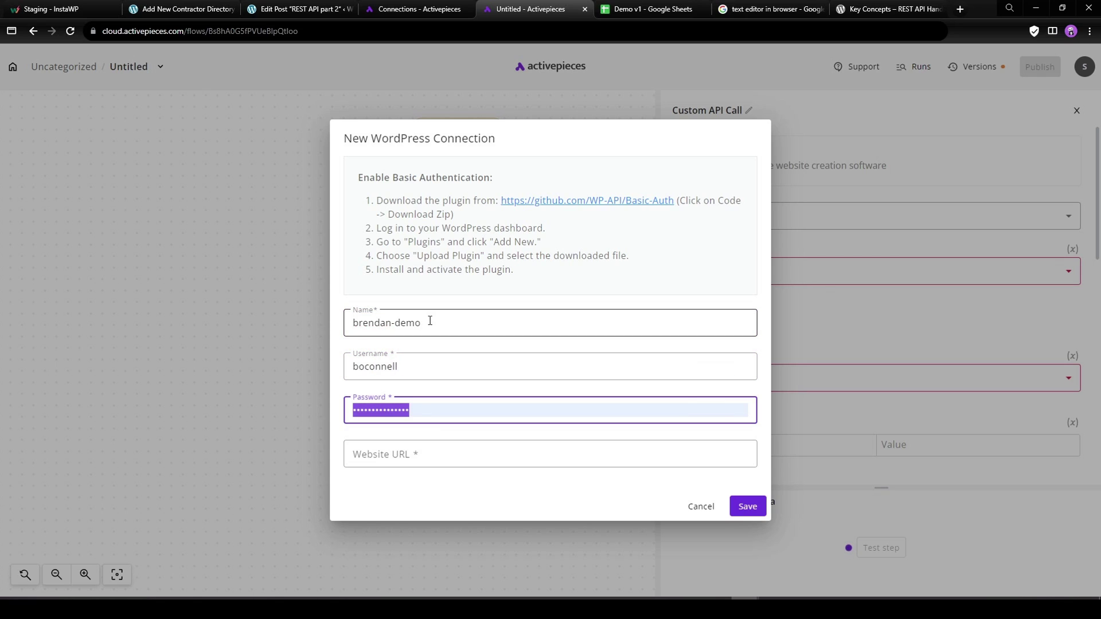
type("••••")
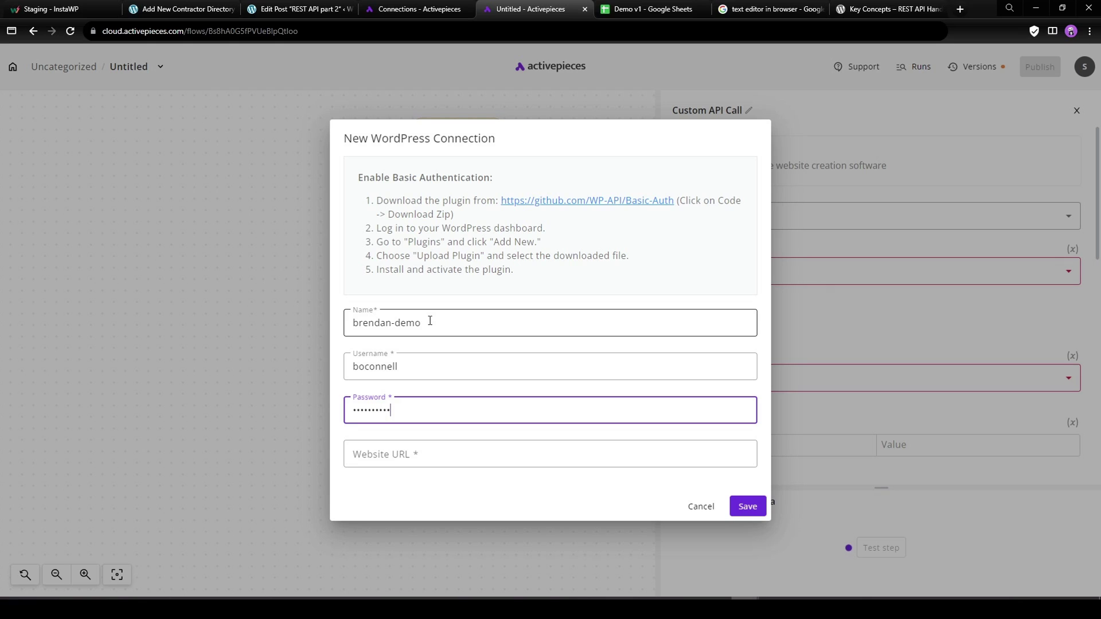
left_click(571, 201)
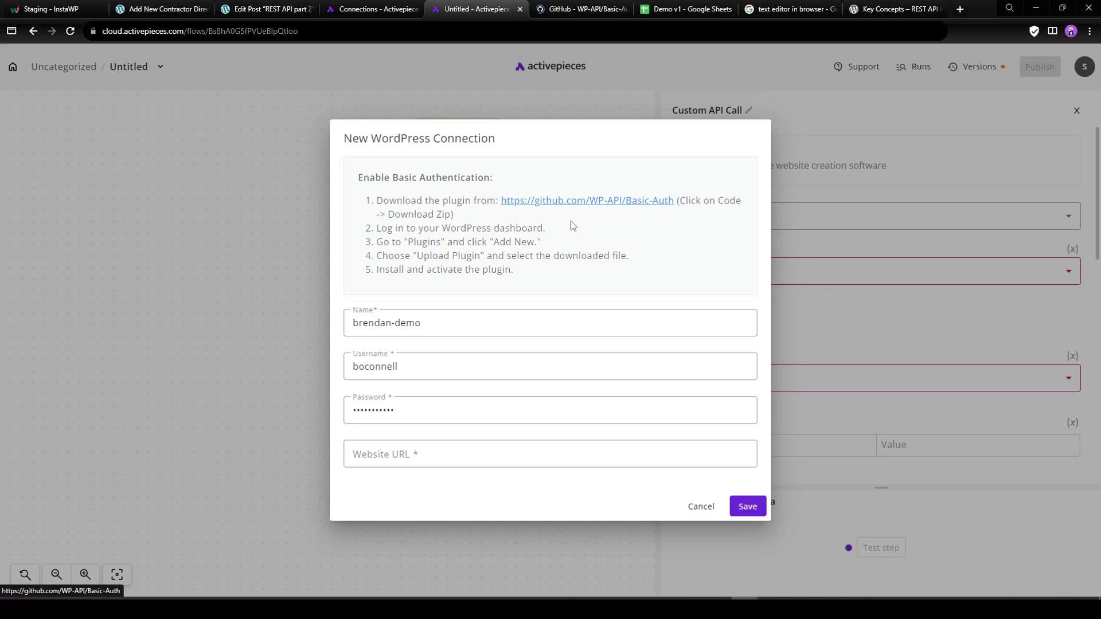
Download the WP-API Basic-Auth plugin's master ZIP from GitHub, then return to WordPress.
left_click(573, 8)
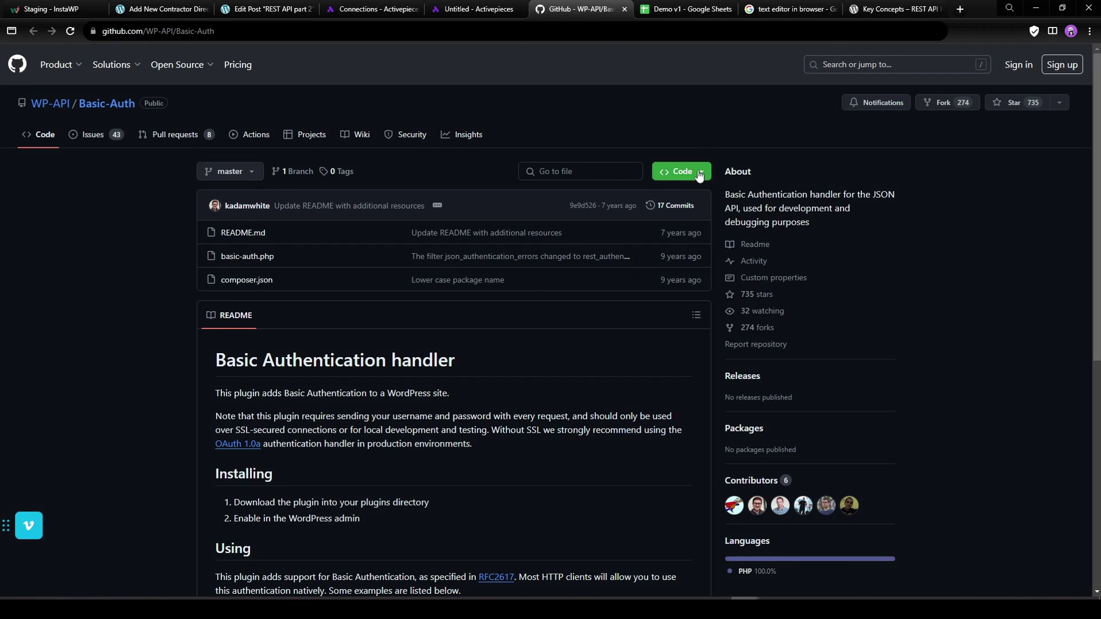
left_click(681, 171)
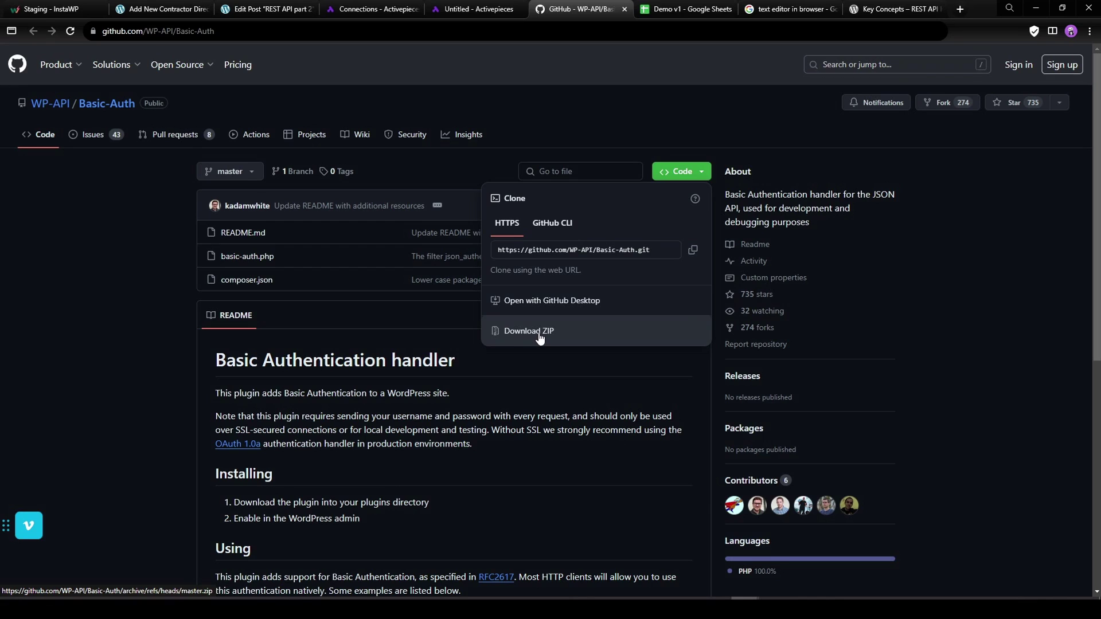
left_click(539, 336)
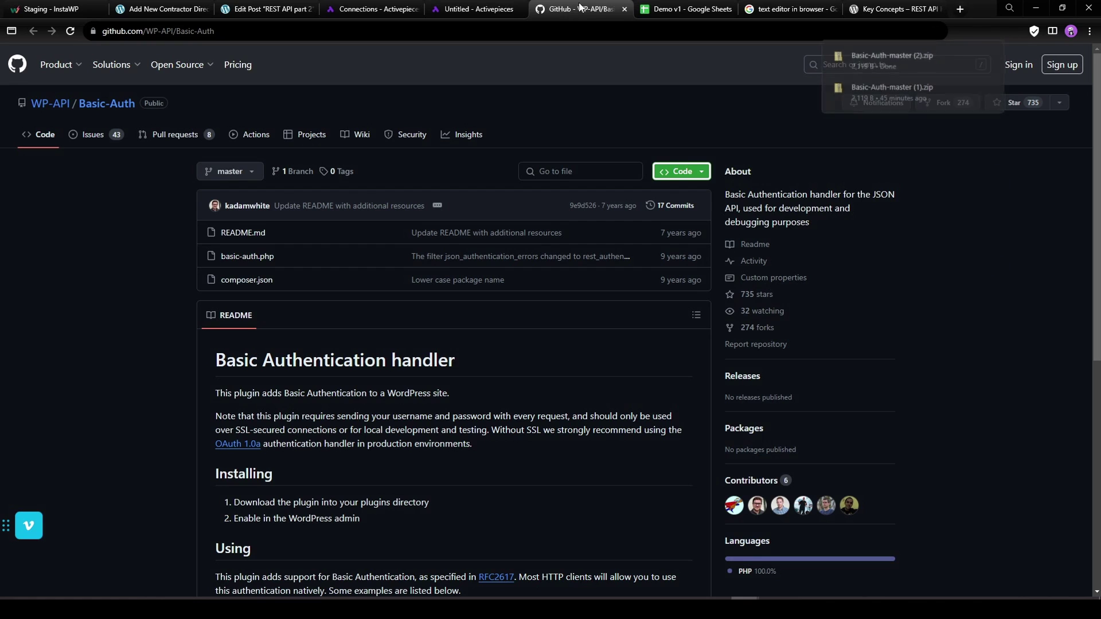
left_click(243, 9)
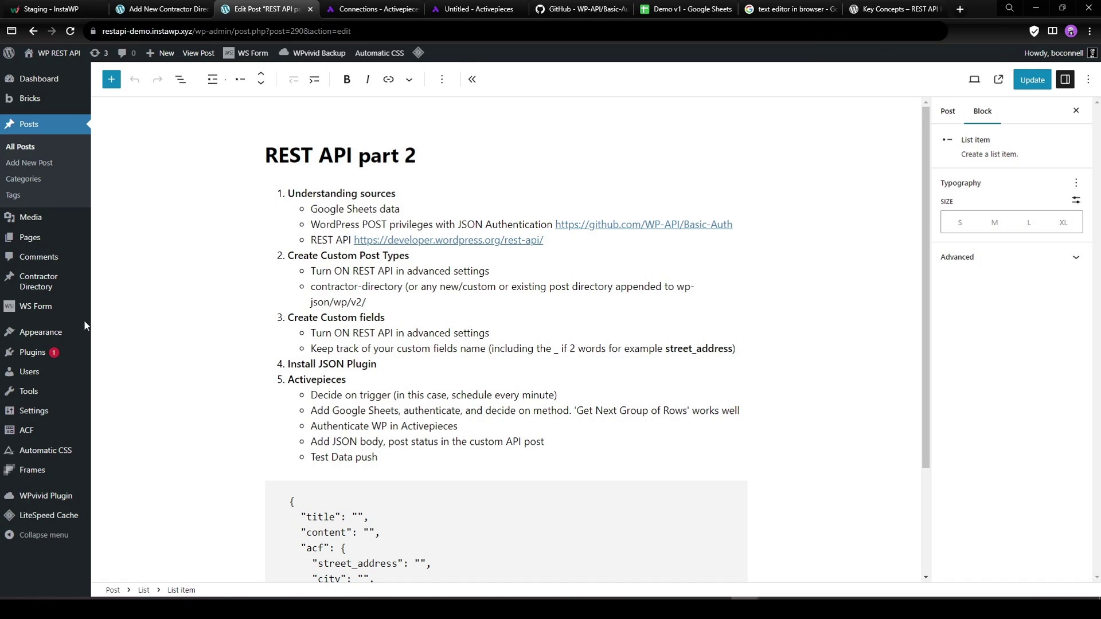
Upload, install and activate the JSON Basic Authentication plugin from the Basic-Auth ZIP.
middle_click(114, 352)
left_click(321, 8)
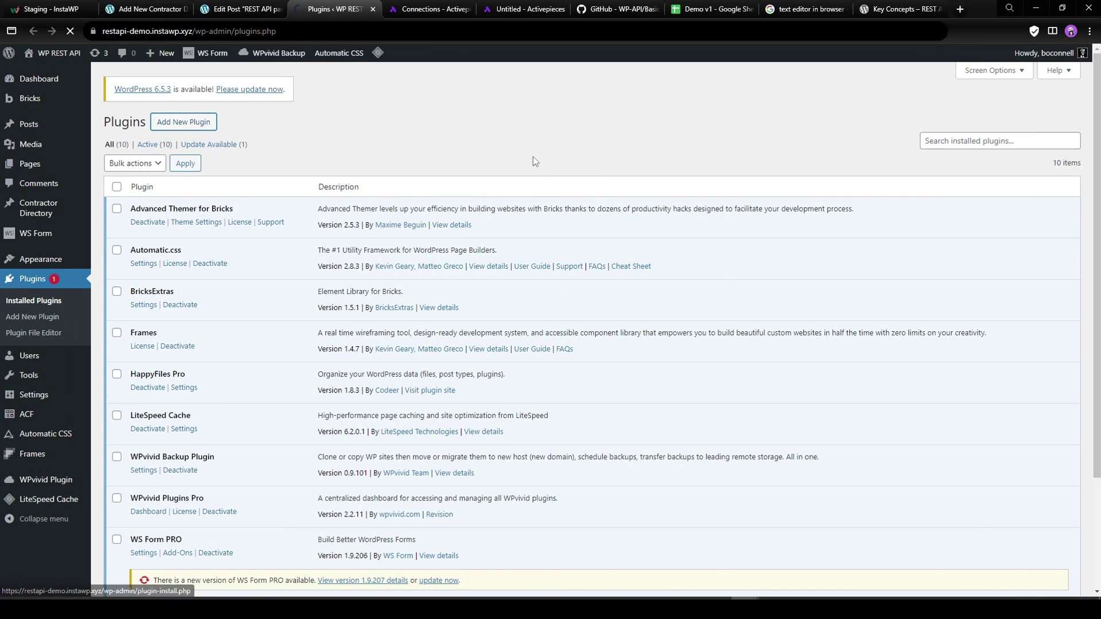
left_click(182, 122)
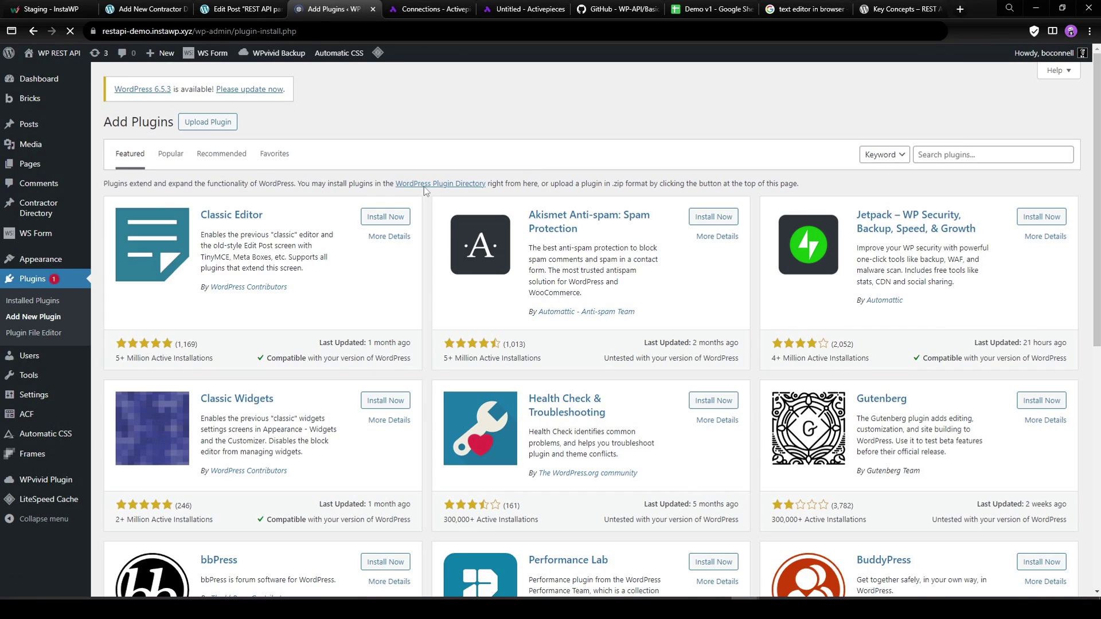
left_click(207, 122)
left_click(509, 231)
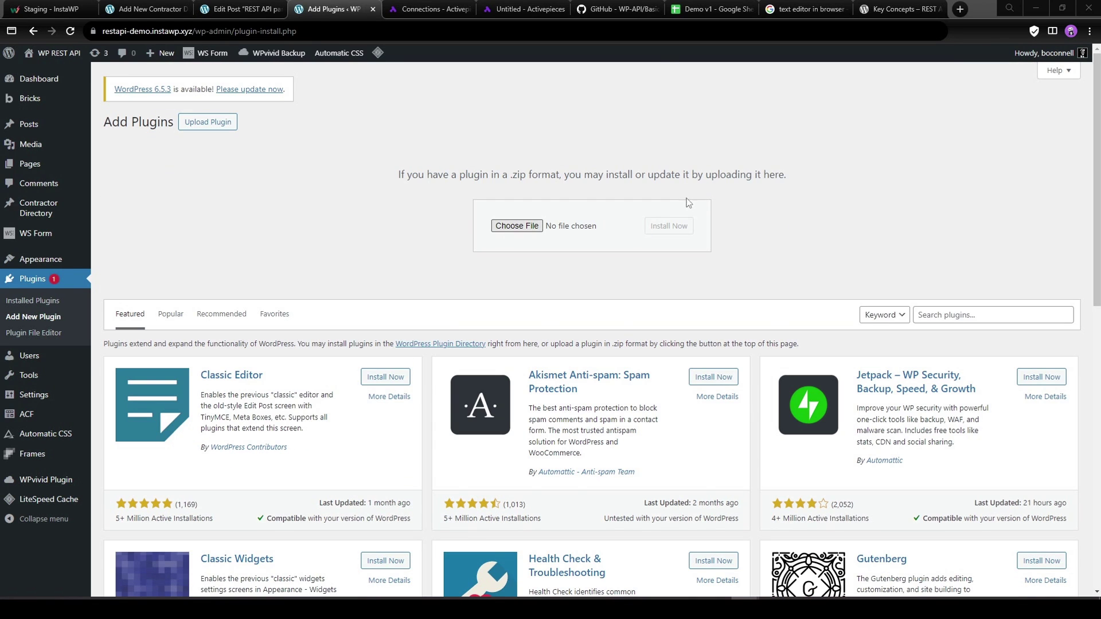
double_click(942, 231)
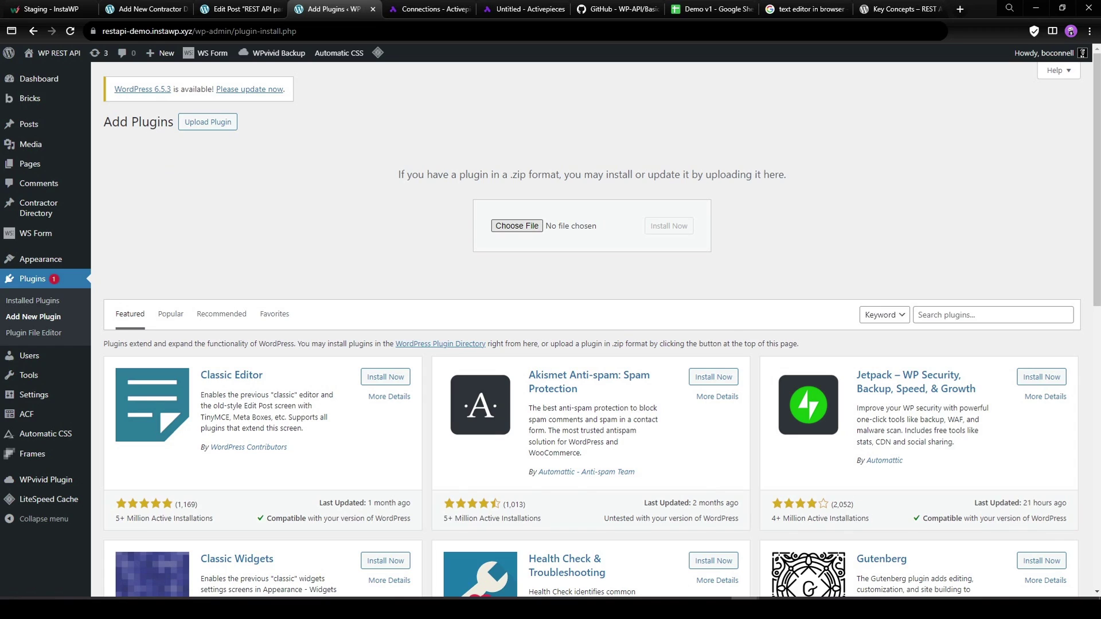
left_click(668, 225)
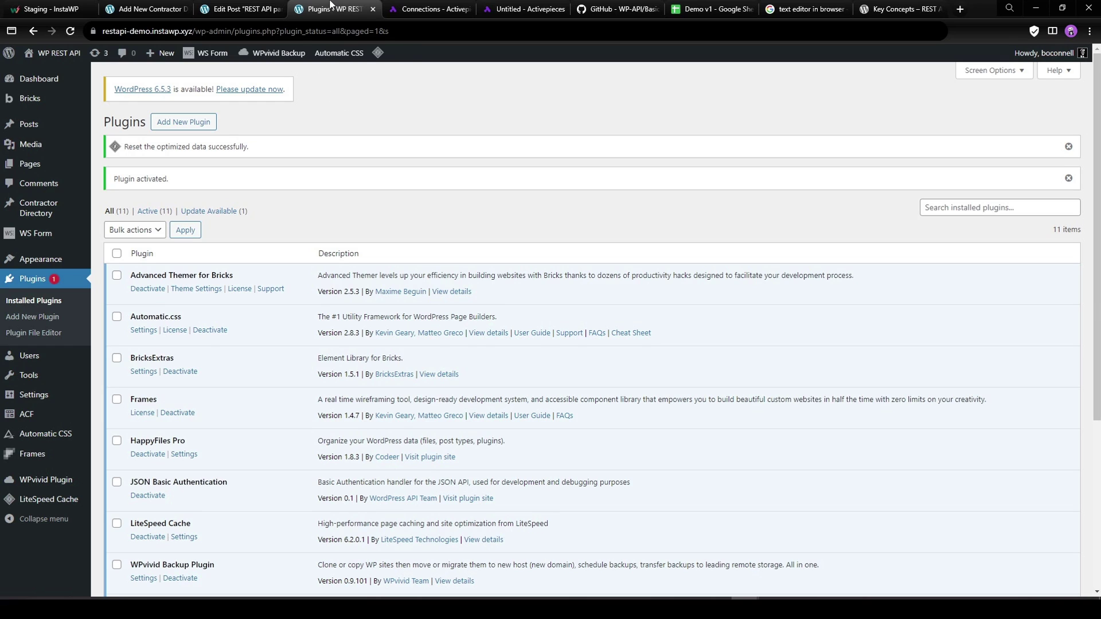
middle_click(328, 6)
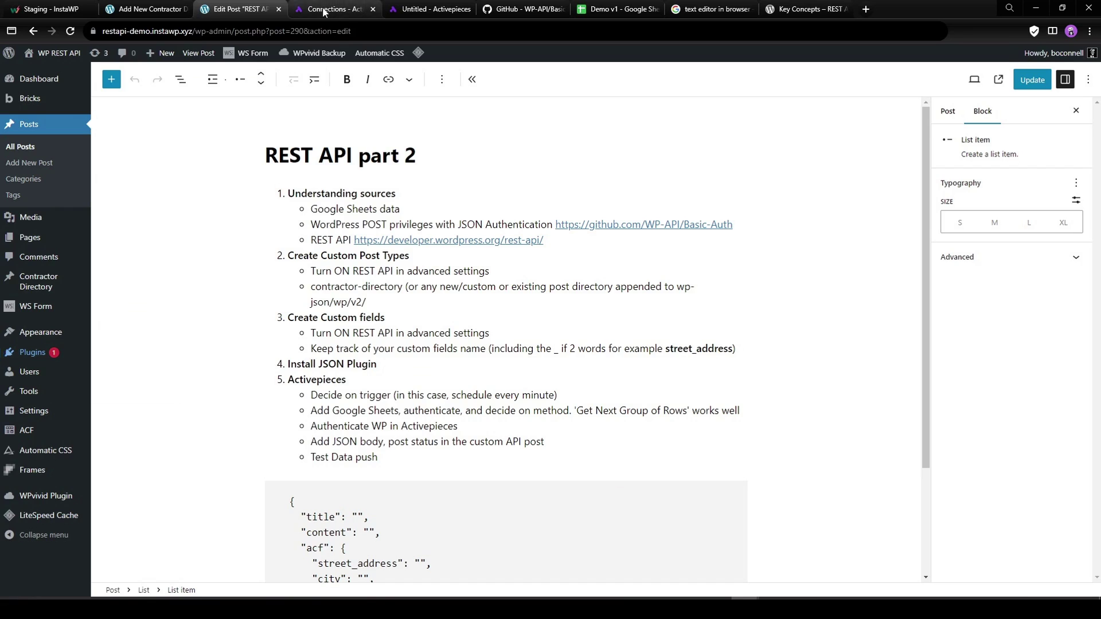
Paste the demo site's address into the connection's Website URL and save the connection.
left_click(324, 10)
left_click(431, 10)
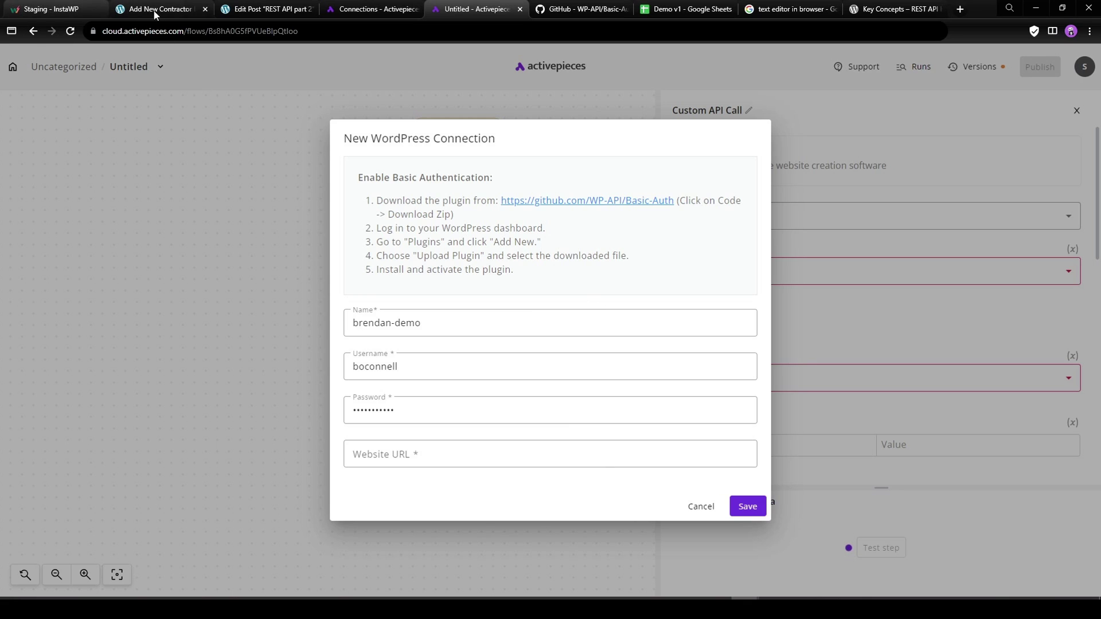
left_click(248, 8)
left_click_drag(193, 28, 60, 33)
key("ctrl+c")
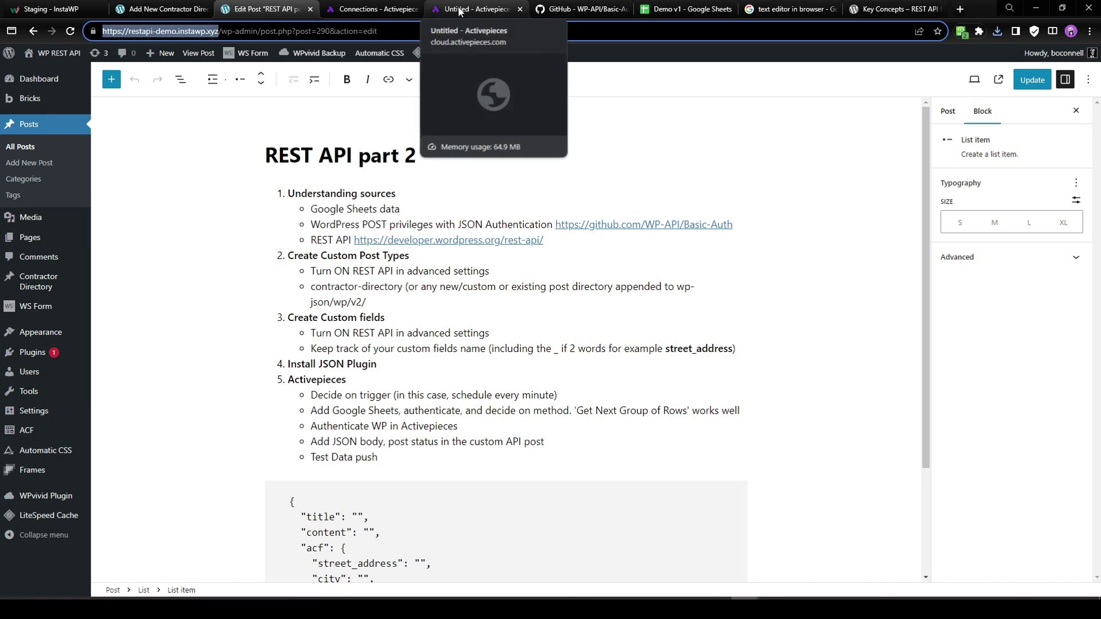
left_click(460, 10)
left_click(414, 452)
key("ctrl+v")
left_click(747, 506)
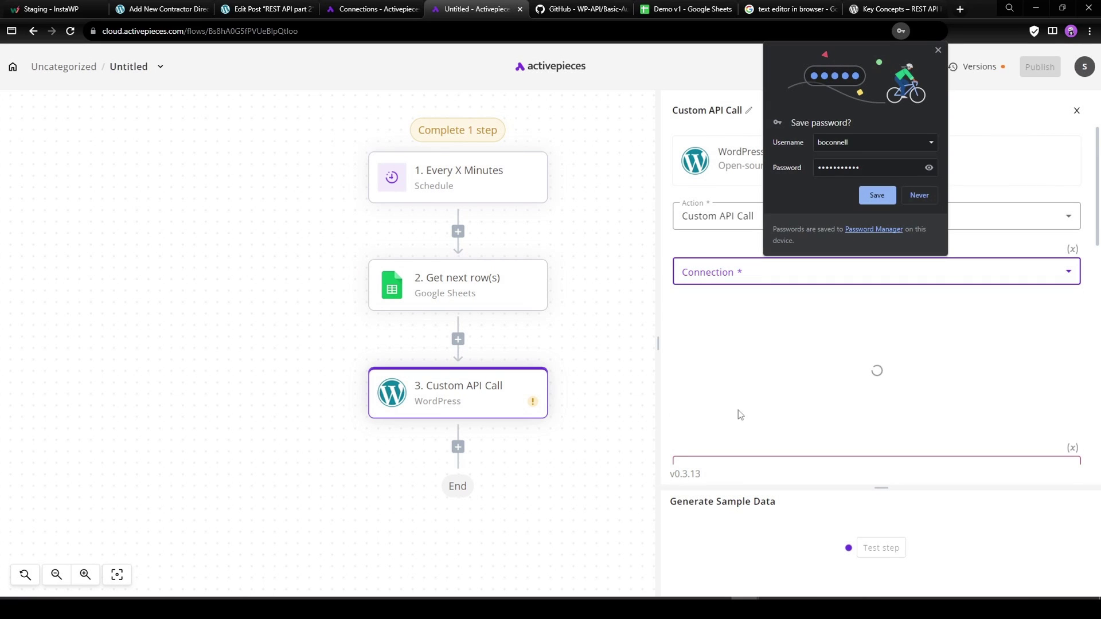
left_click(938, 50)
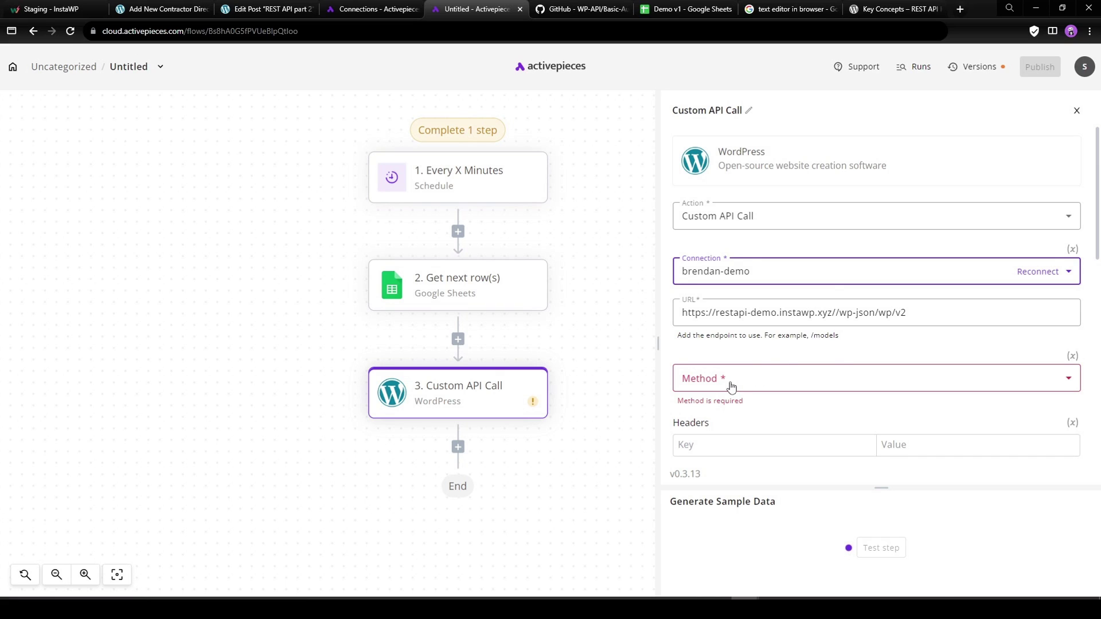
Set the Custom API Call's request method to POST.
left_click(756, 381)
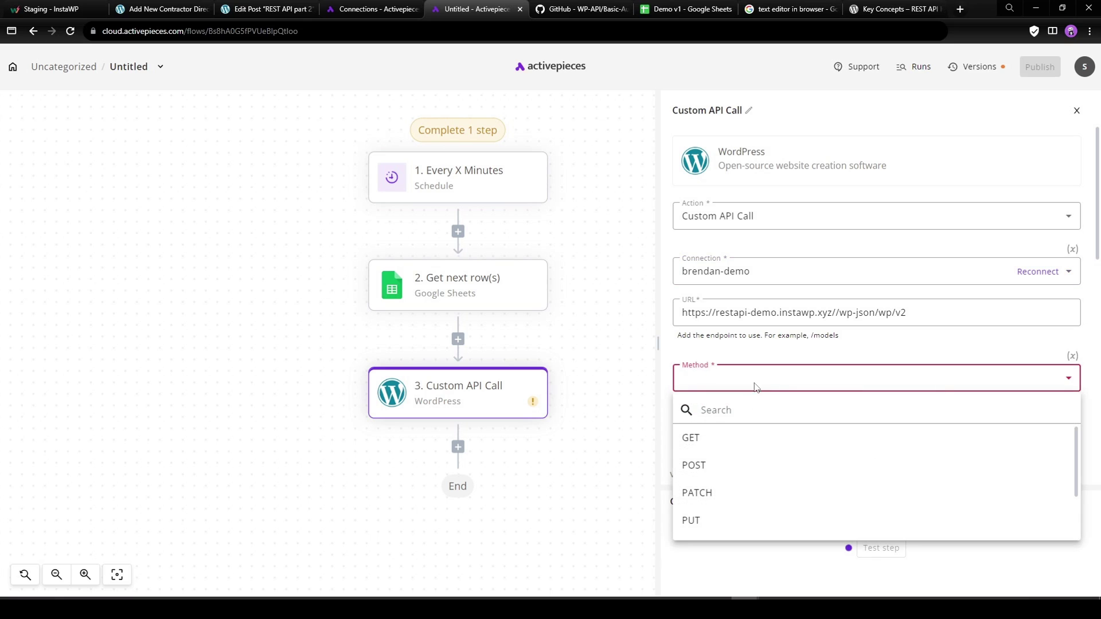
left_click(699, 462)
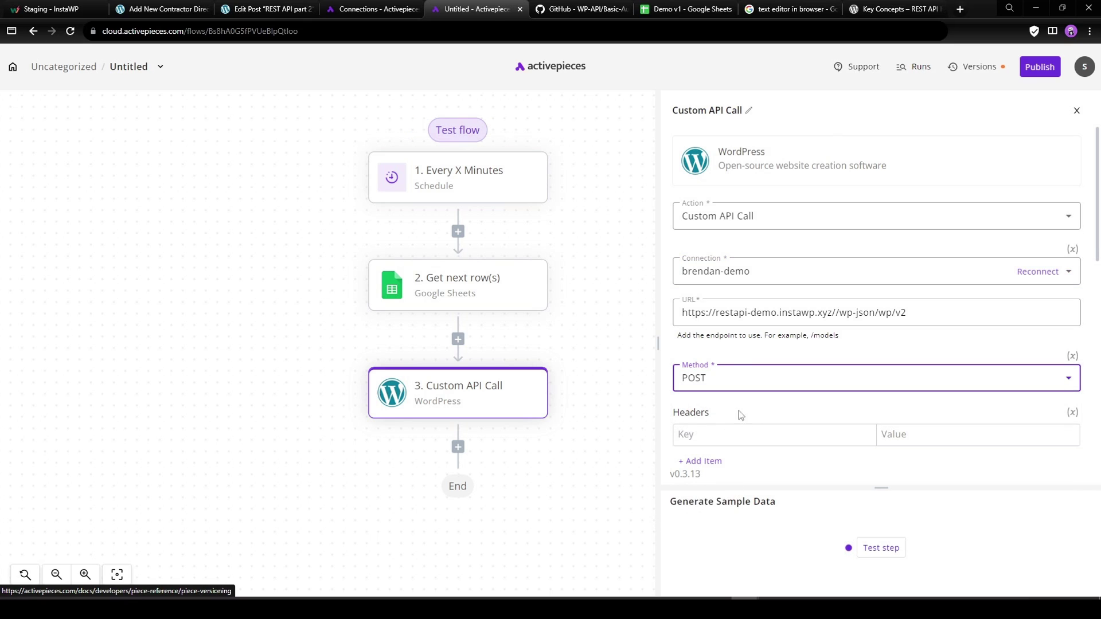
left_click(731, 379)
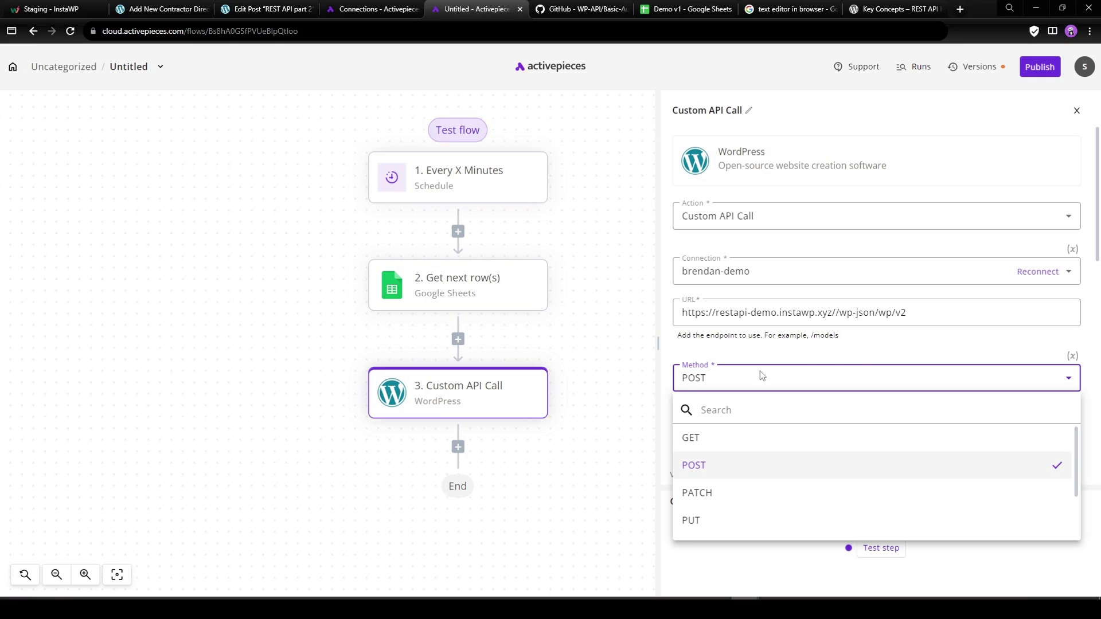
left_click(874, 353)
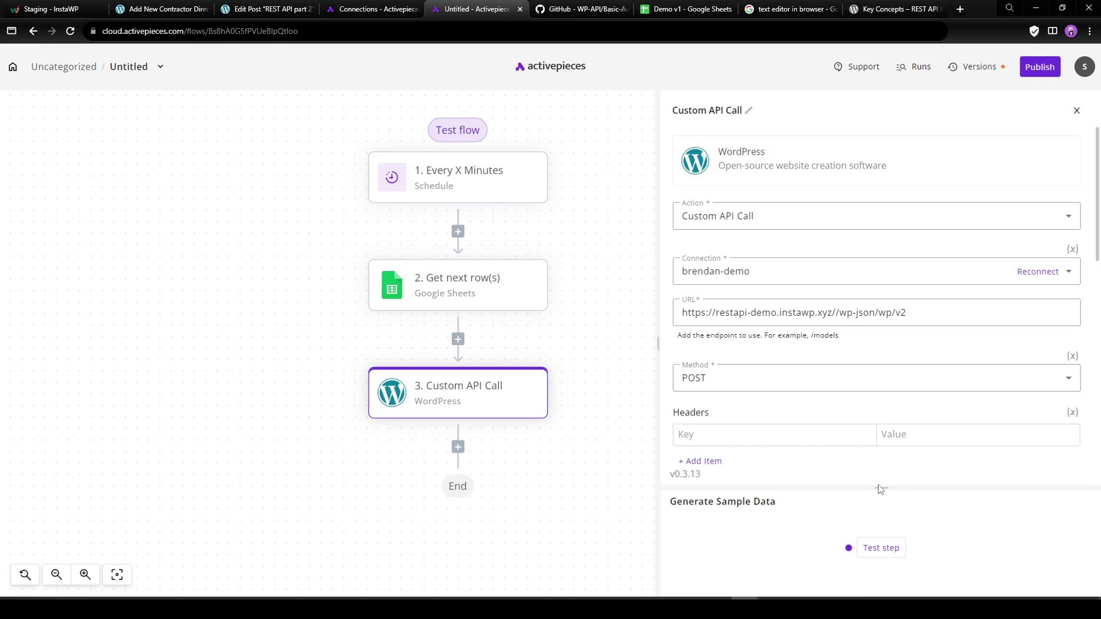
Add a query parameter with key status and value publish.
scroll(855, 394, "down", 4)
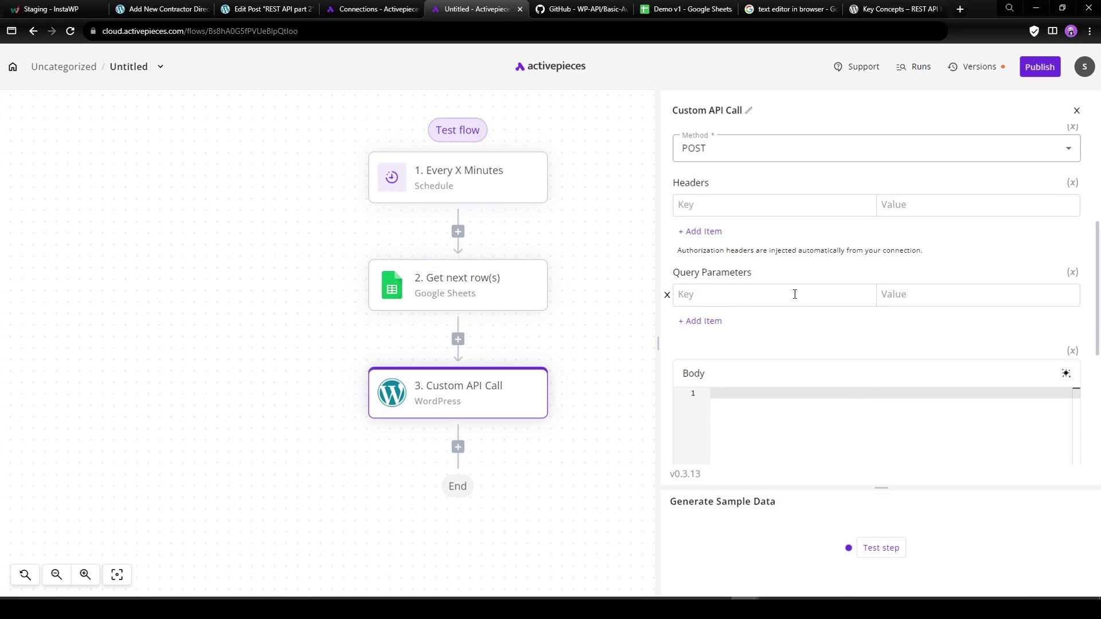
left_click(795, 294)
left_click(762, 320)
left_click(953, 291)
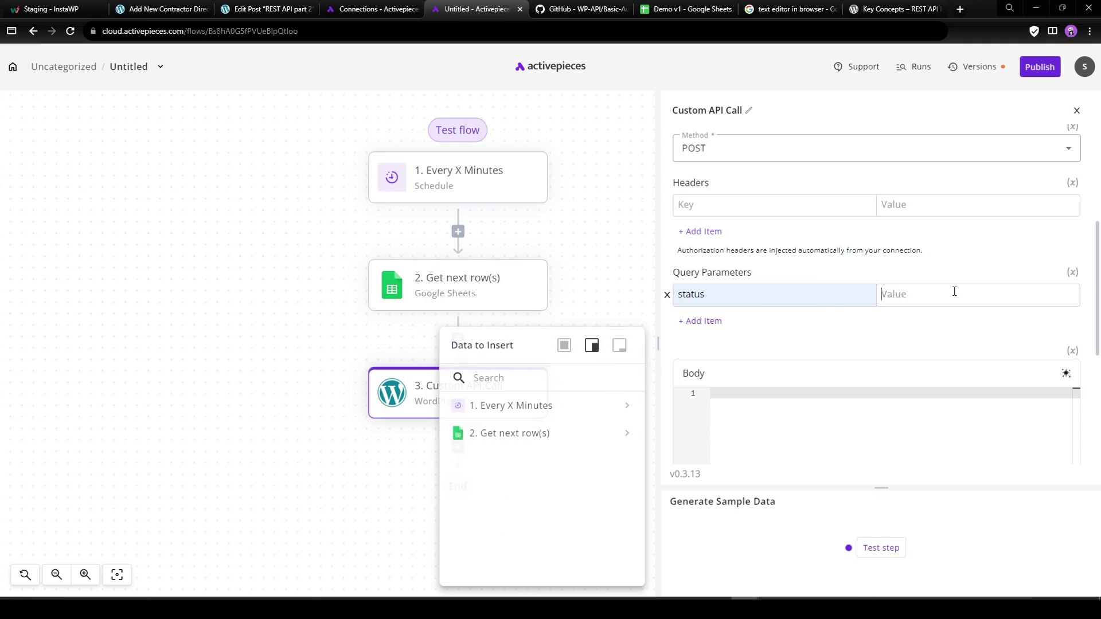
type("publish")
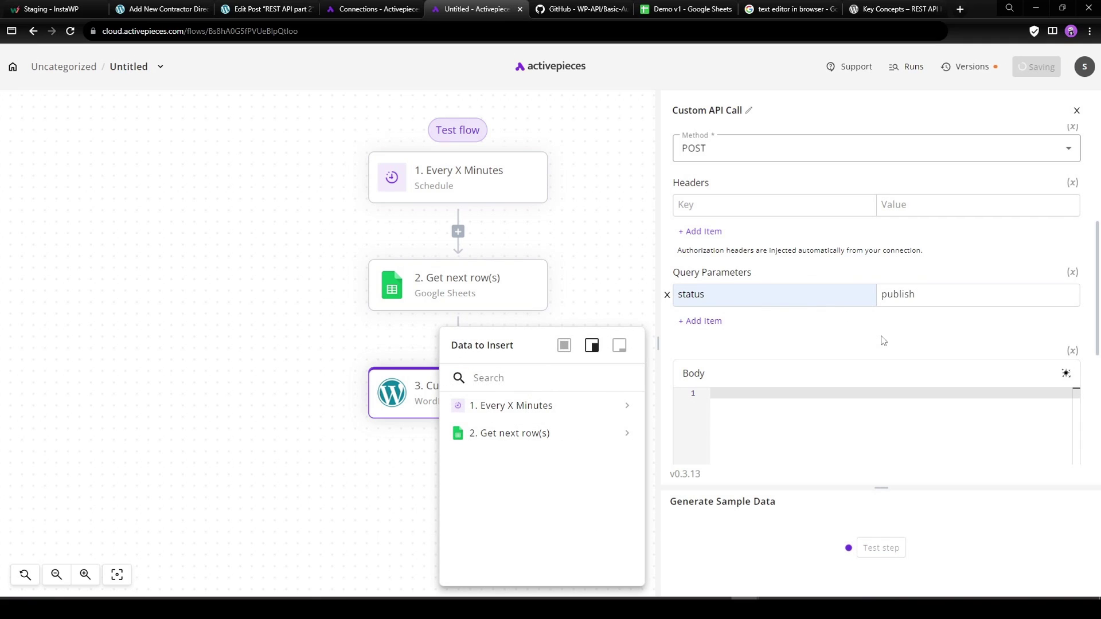
left_click(859, 355)
left_click_drag(868, 487, 869, 439)
scroll(753, 341, "down", 2)
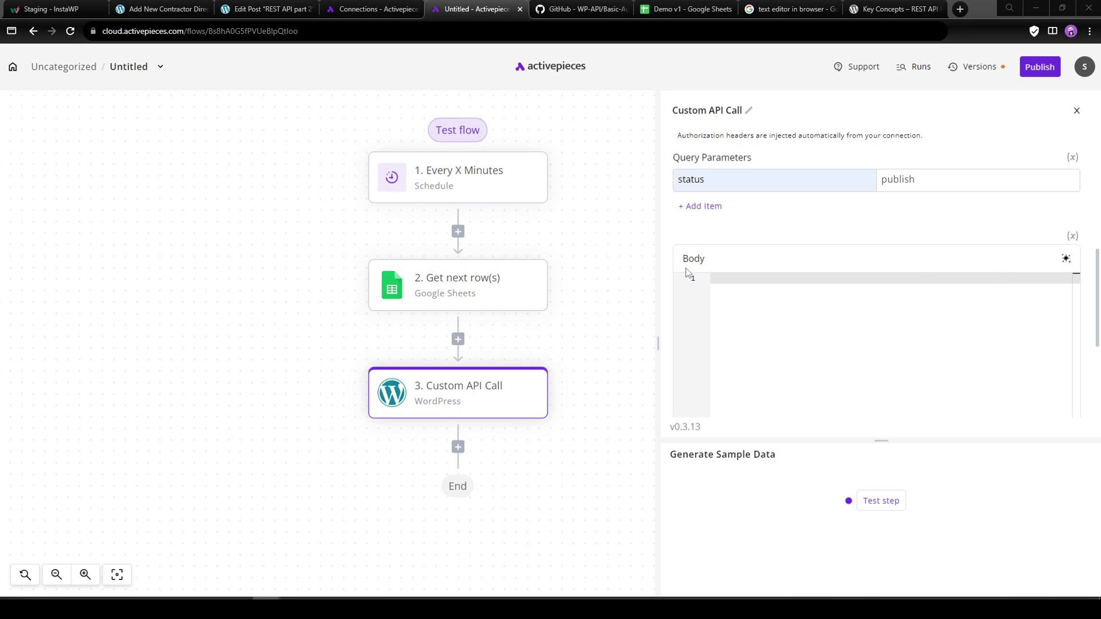
Start the JSON body with empty "title" and "content" fields.
left_click(806, 278)
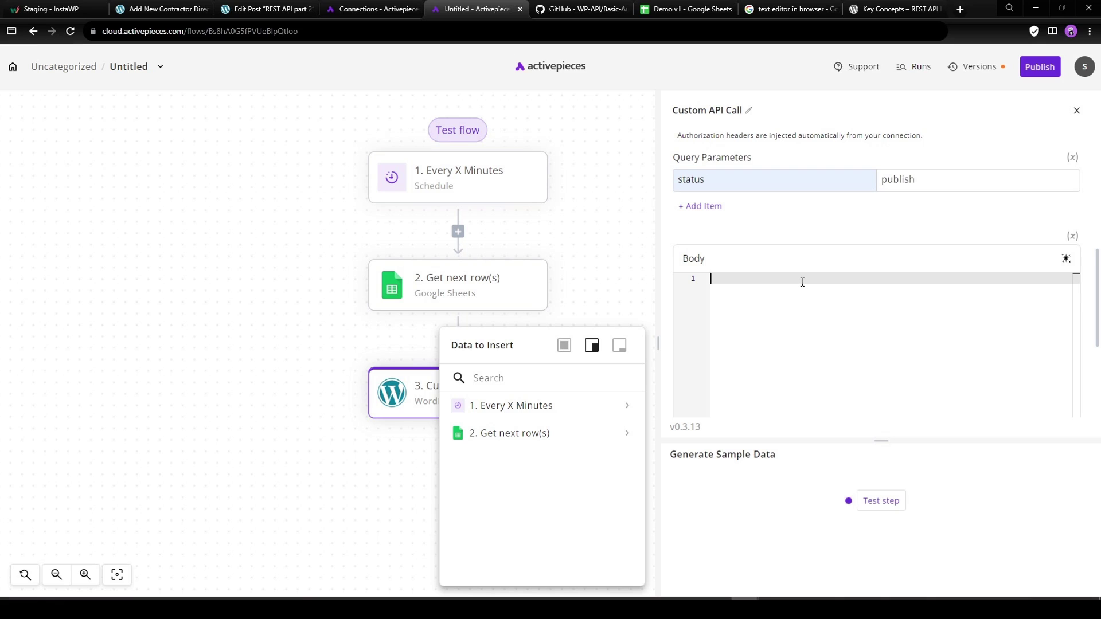
type("{")
key("Return")
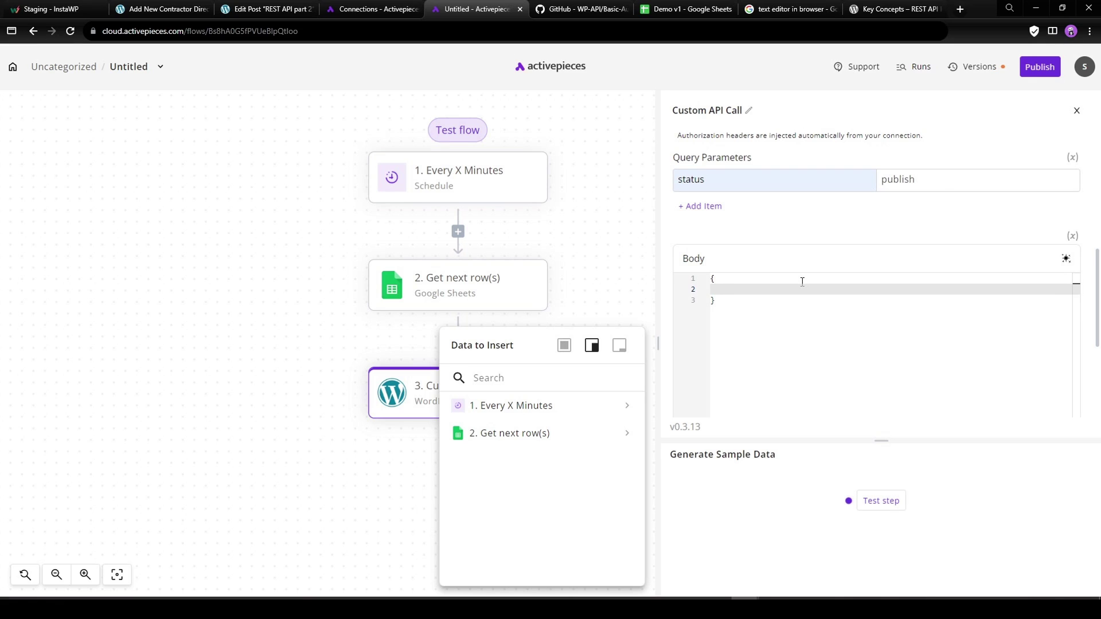
type("\"")
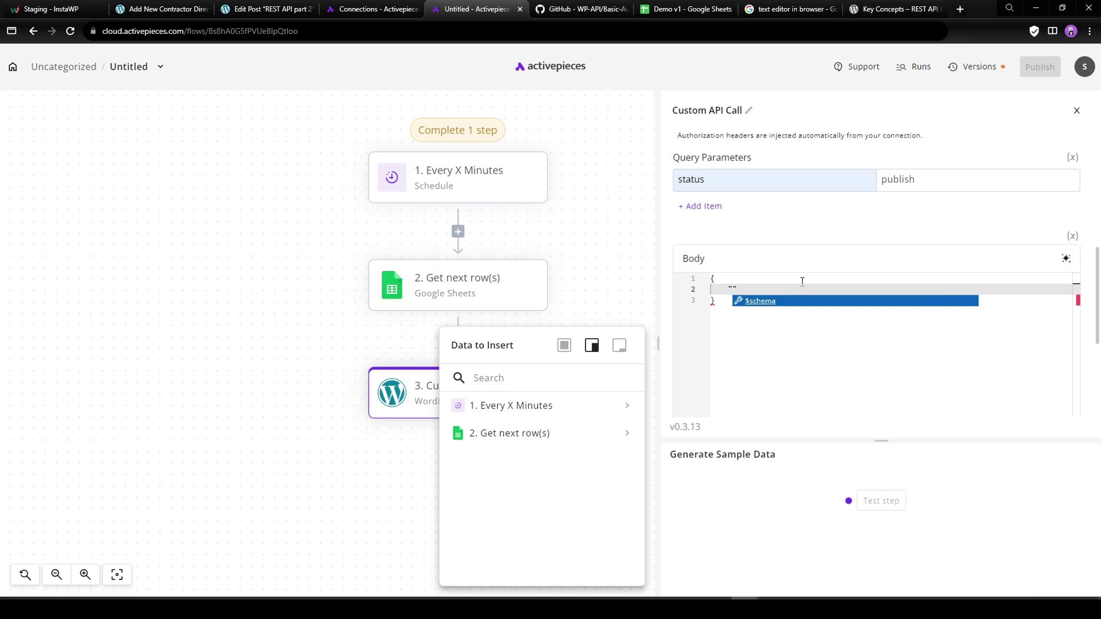
type("title\": \"")
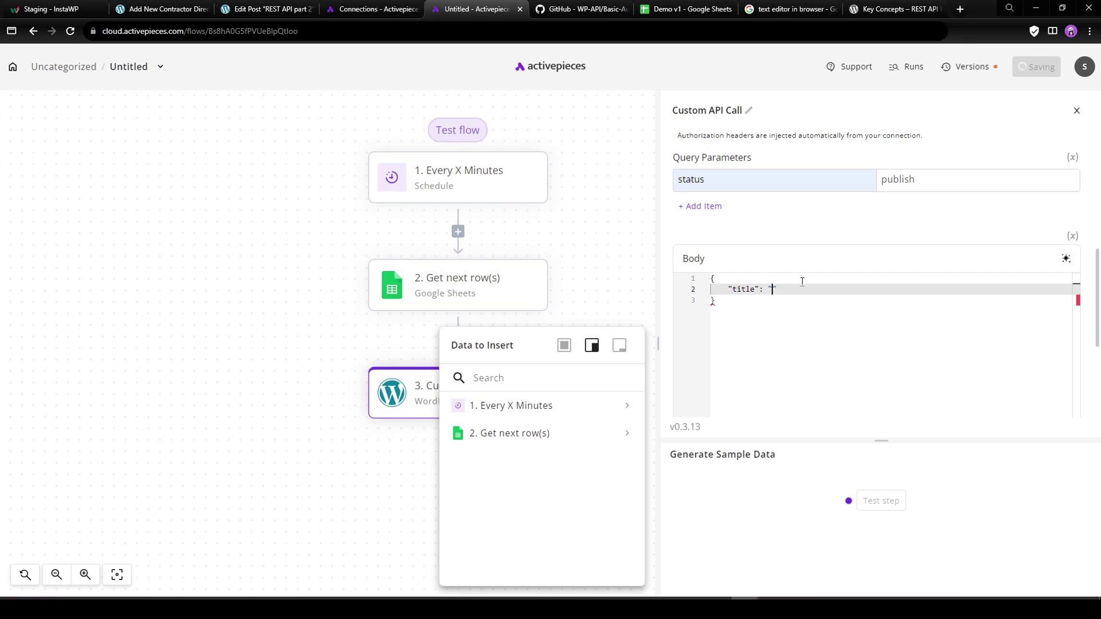
type("\",")
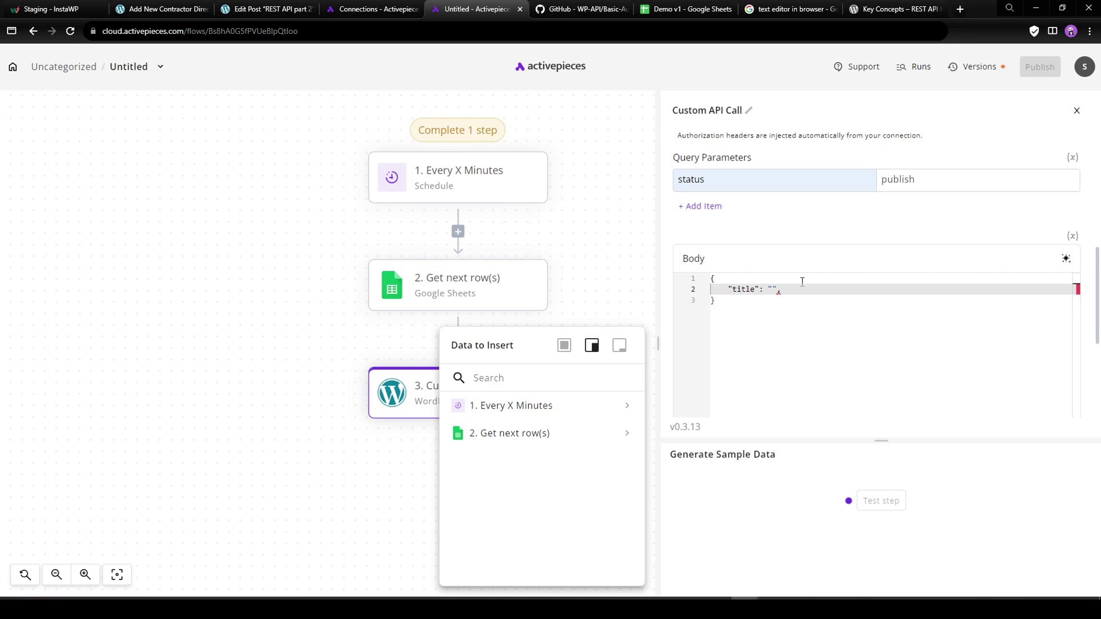
key("Return")
type("\"")
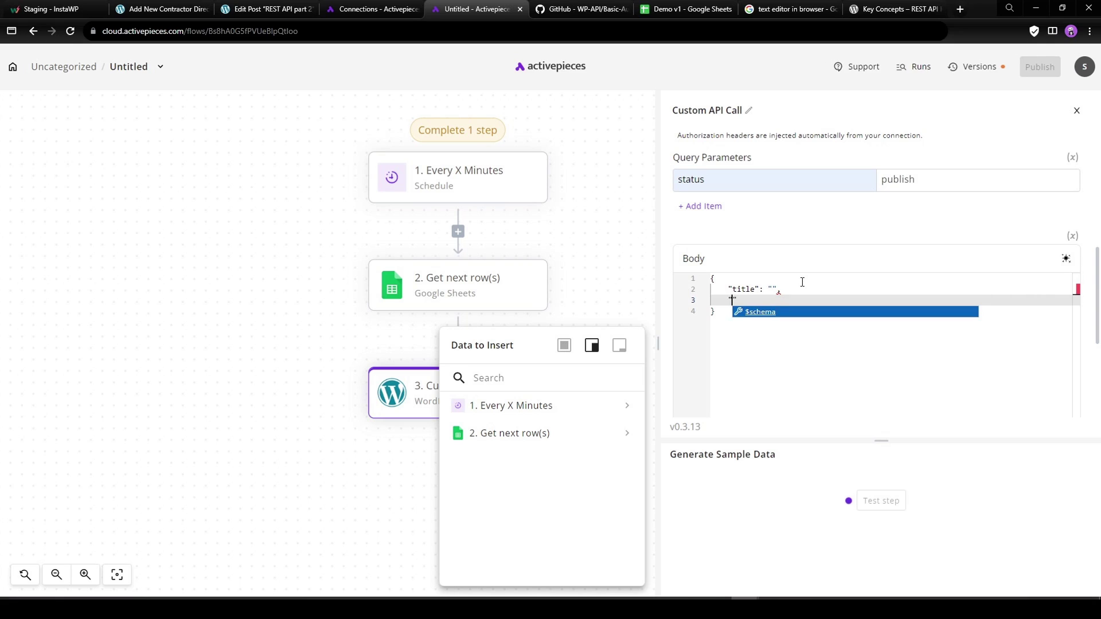
type("content")
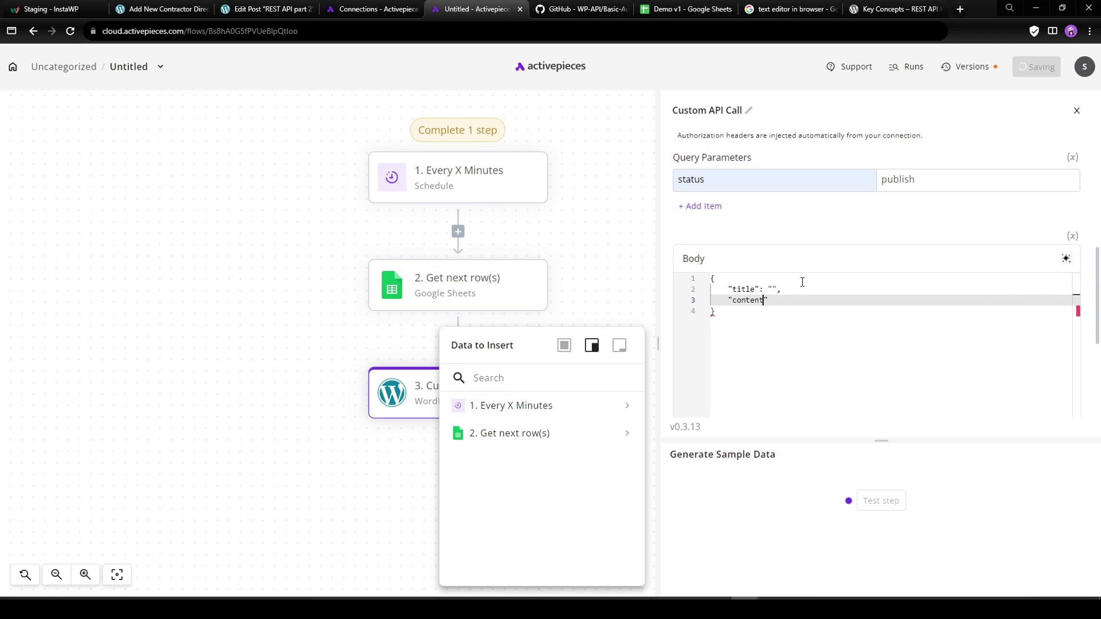
key("Down")
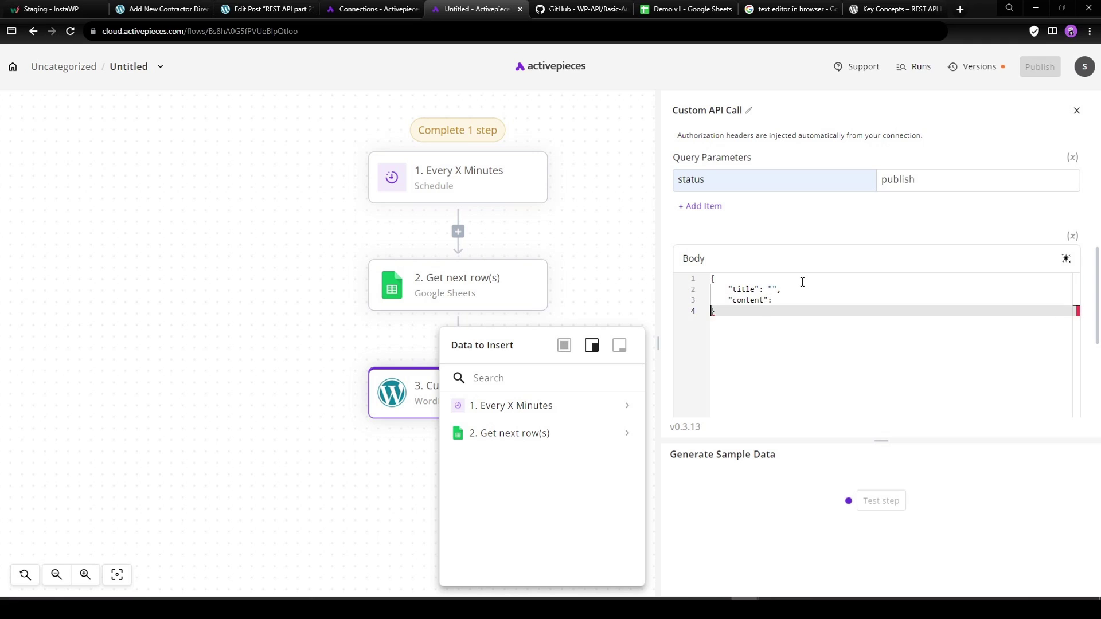
type("\"")
key("BackSpace")
key("BackSpace")
type("\"")
key("Return")
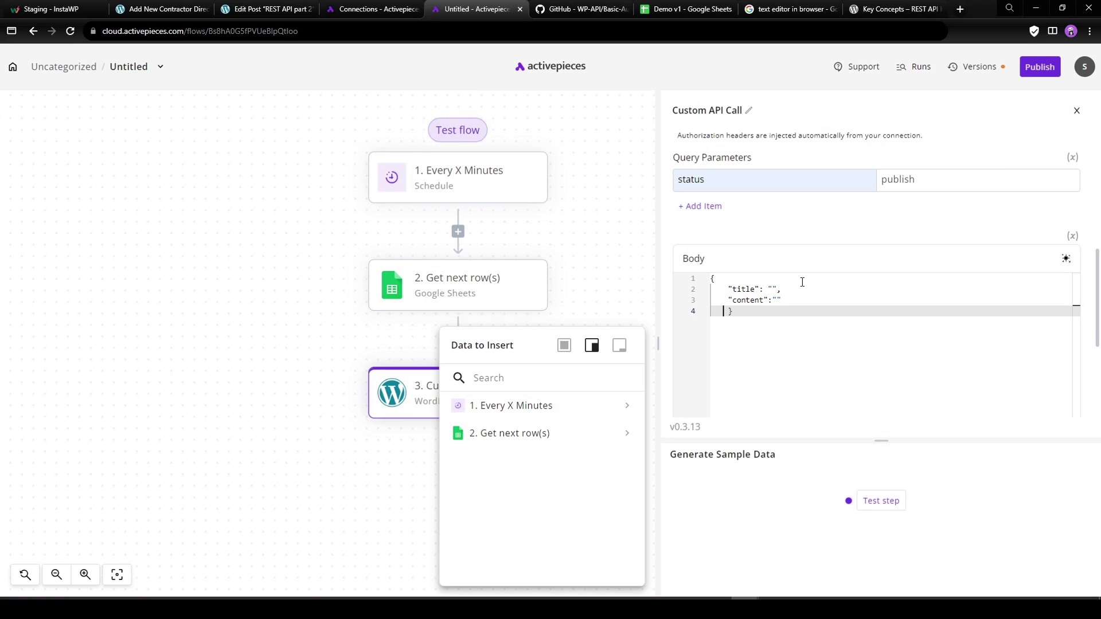
key("Left")
type(",")
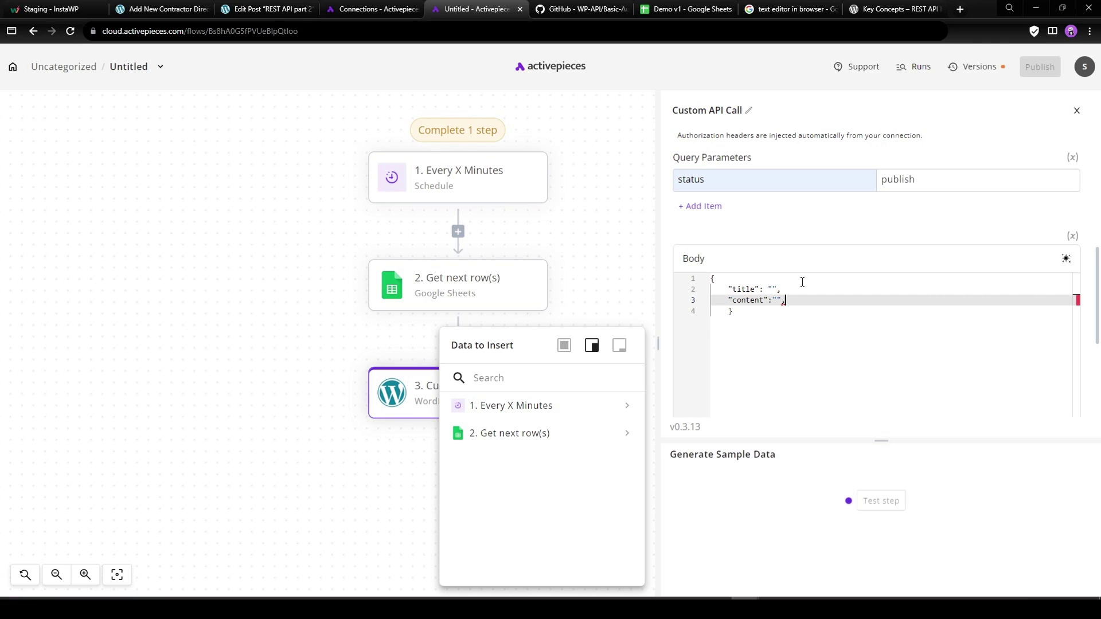
Add an empty nested "acf" object after the content field.
key("Return")
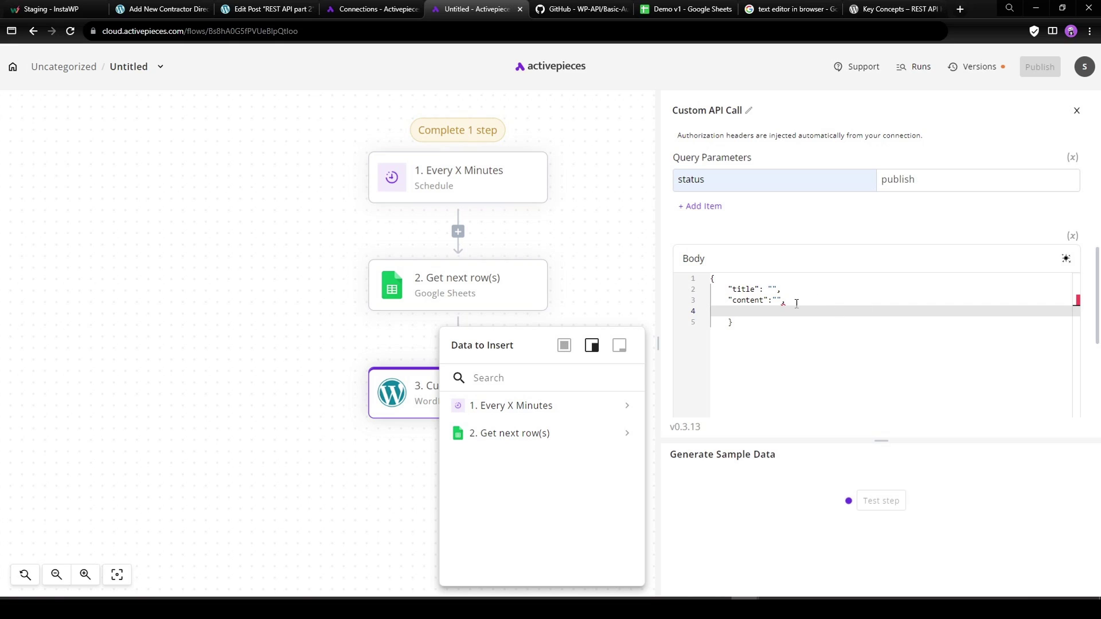
mouse_move(786, 299)
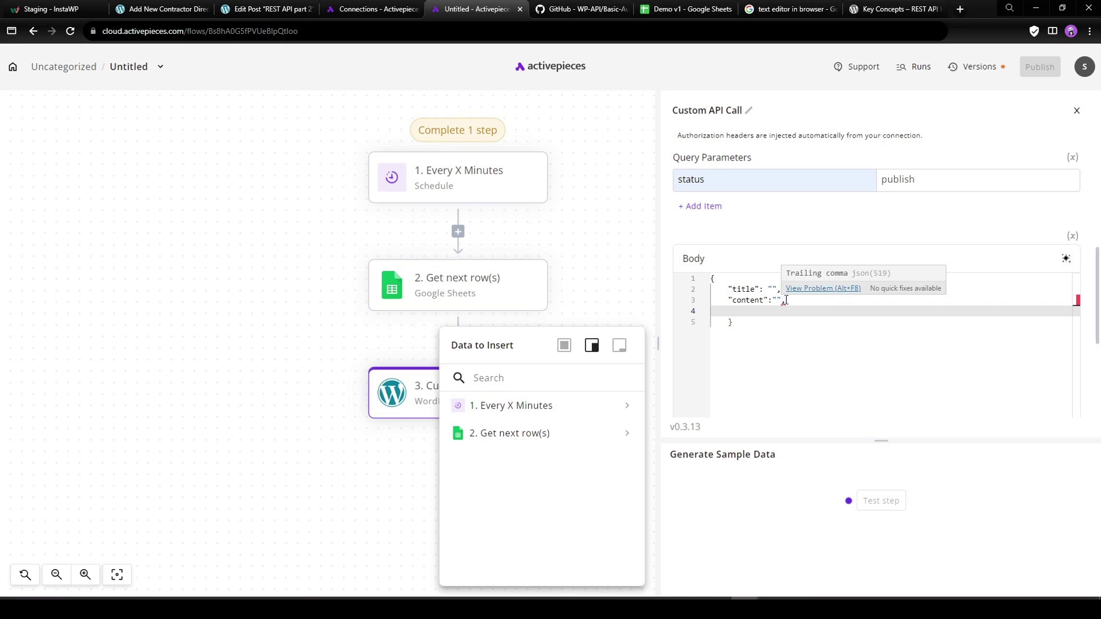
type("\"acf\"")
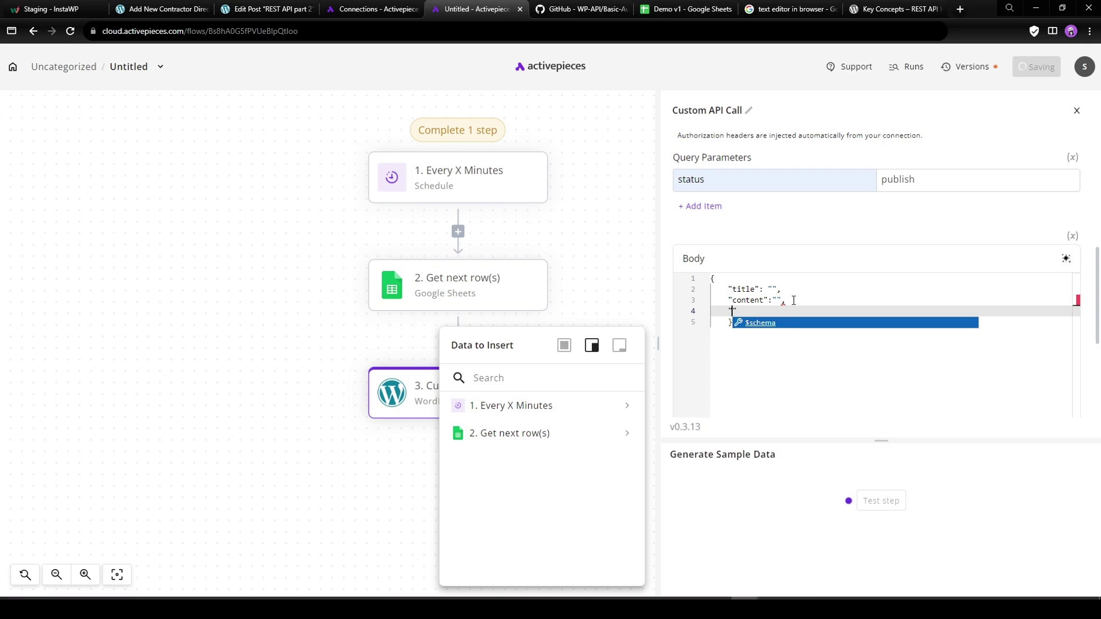
type(":")
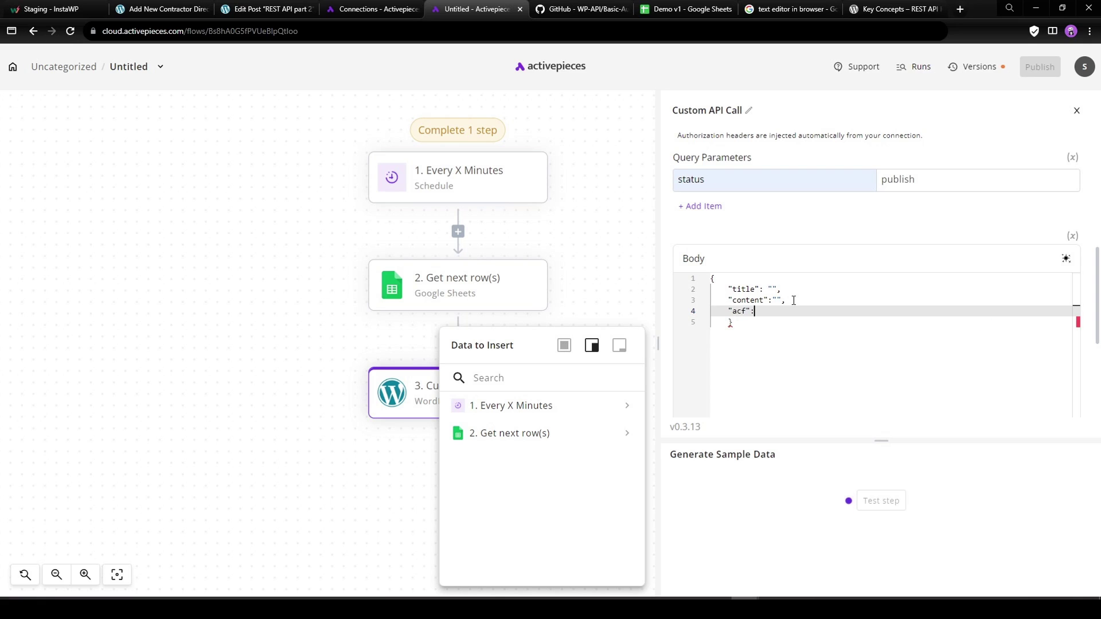
type(" {")
key("Return")
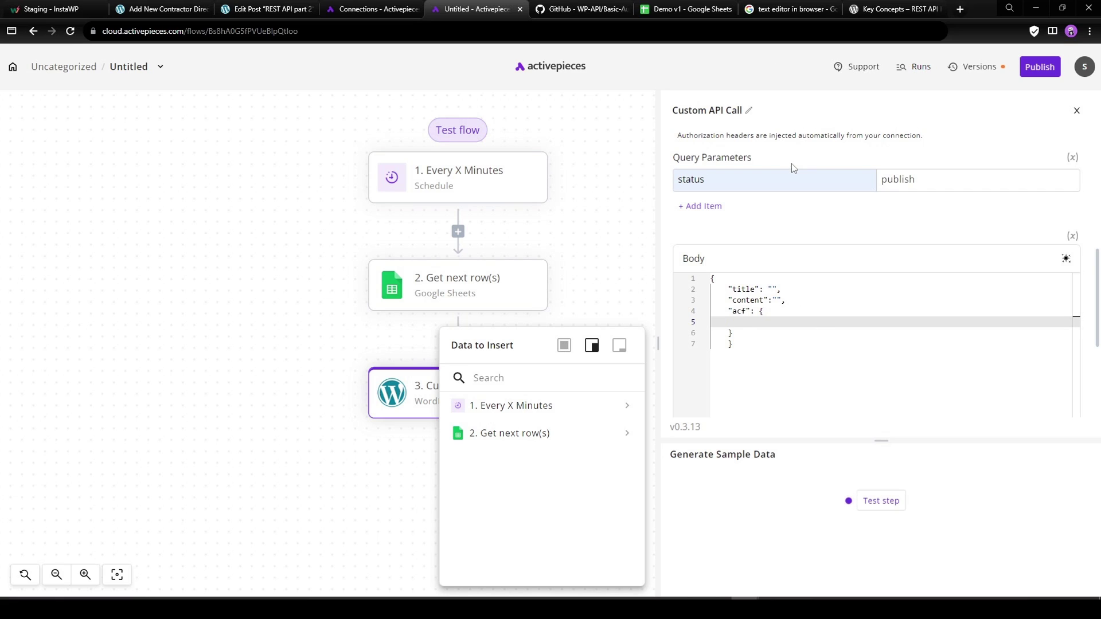
Open the Contractor Directory Fields group from ACF Field Groups to view its field names.
left_click(162, 11)
mouse_move(28, 403)
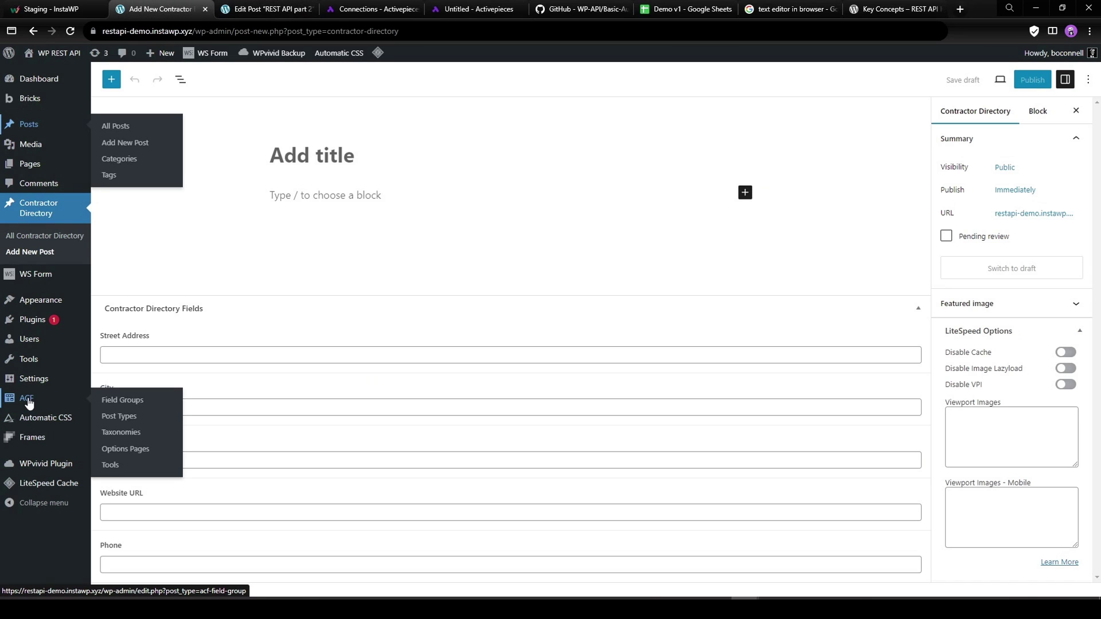
left_click(117, 399)
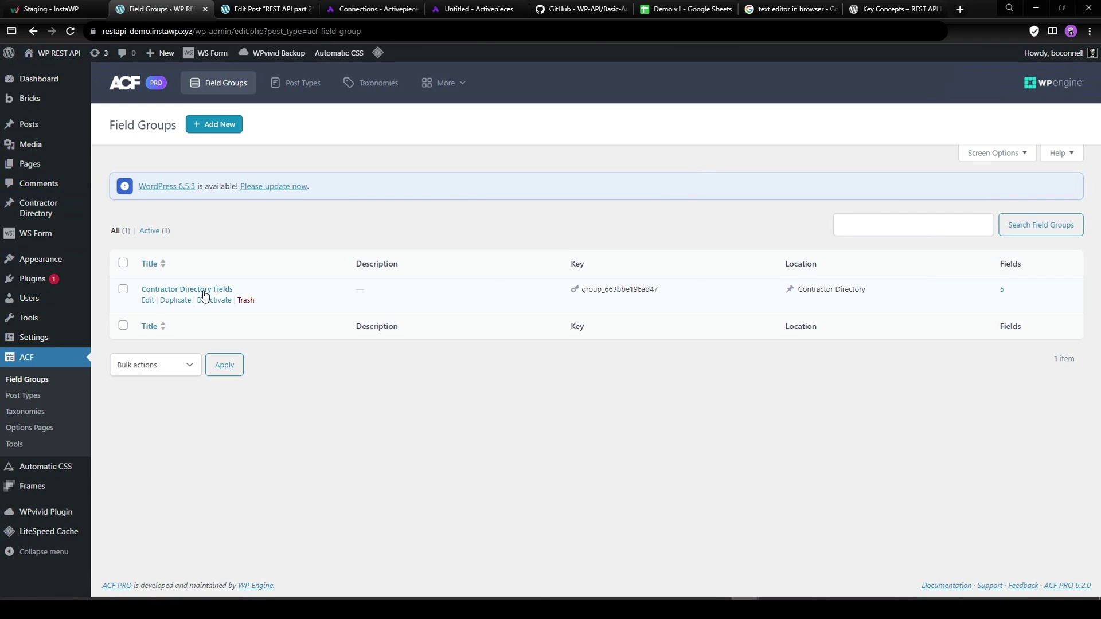
left_click(147, 300)
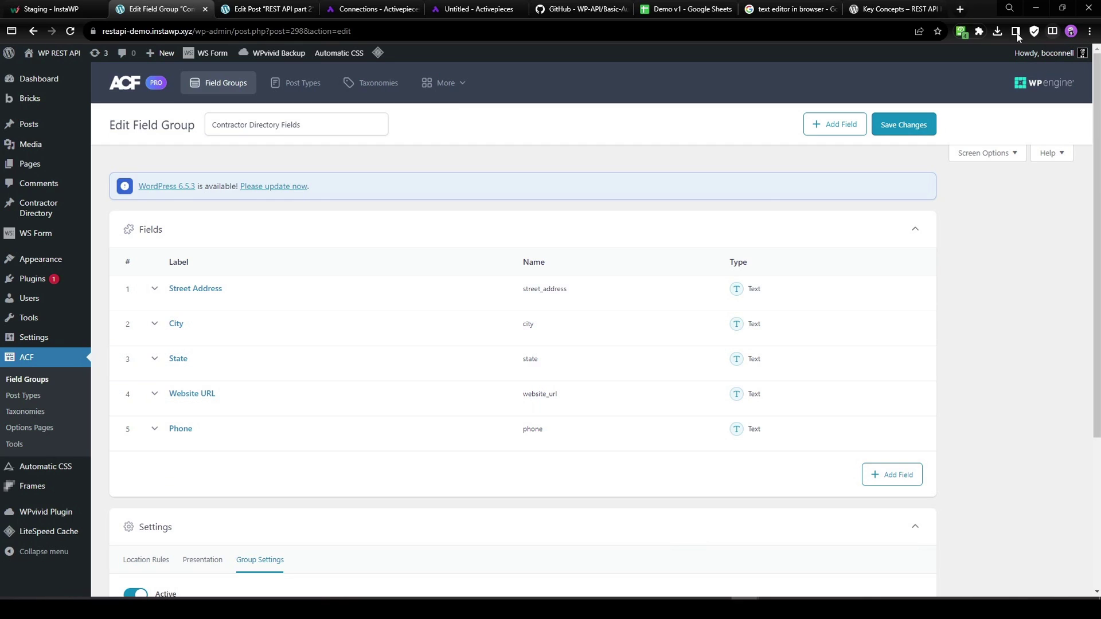
Clear the clipboard extension's history items, then return to the Activepieces flow.
left_click(960, 32)
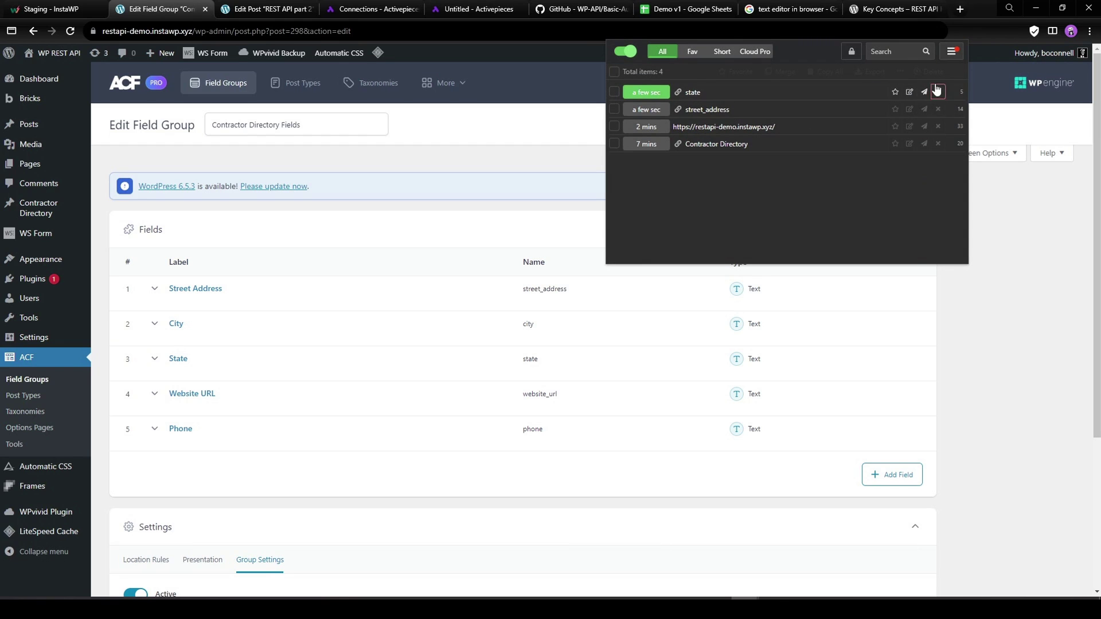
left_click(614, 71)
left_click(928, 72)
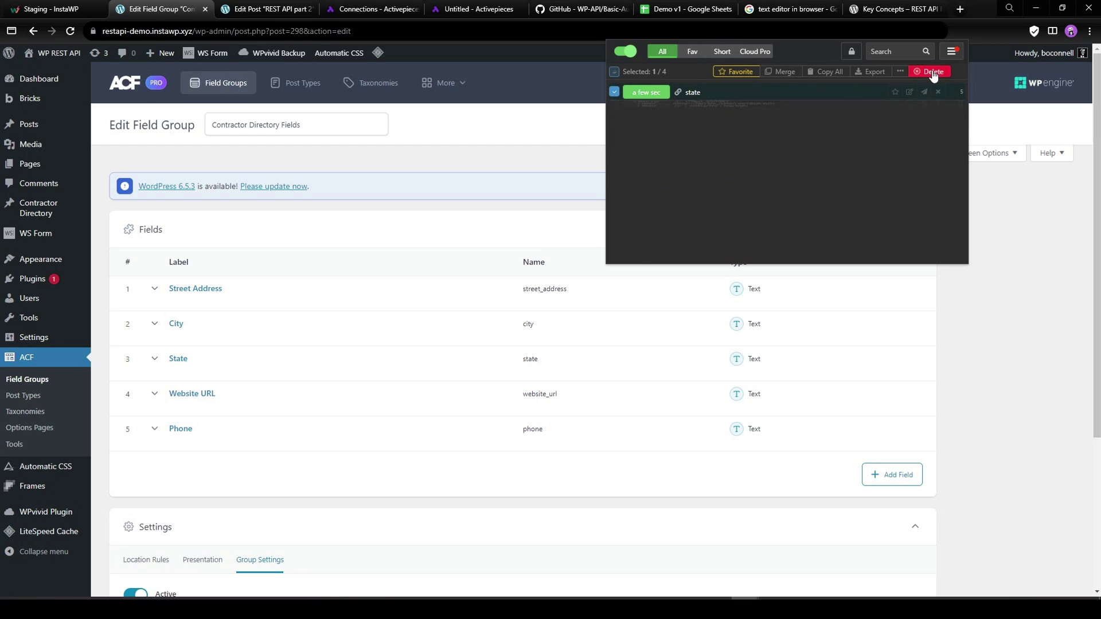
left_click(937, 92)
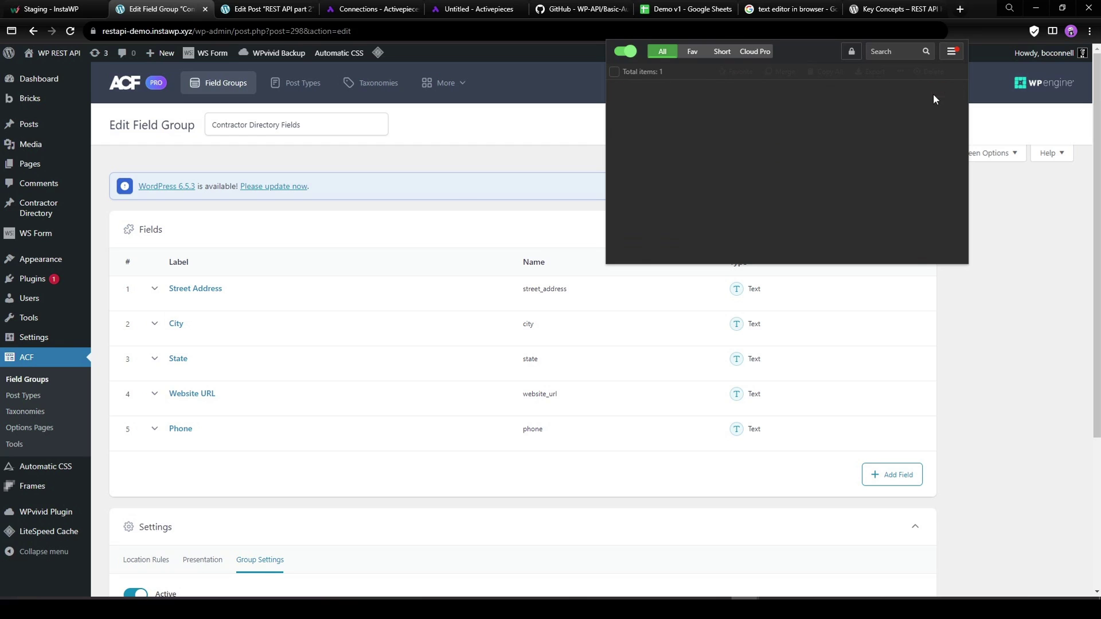
left_click(1026, 245)
left_click(545, 294)
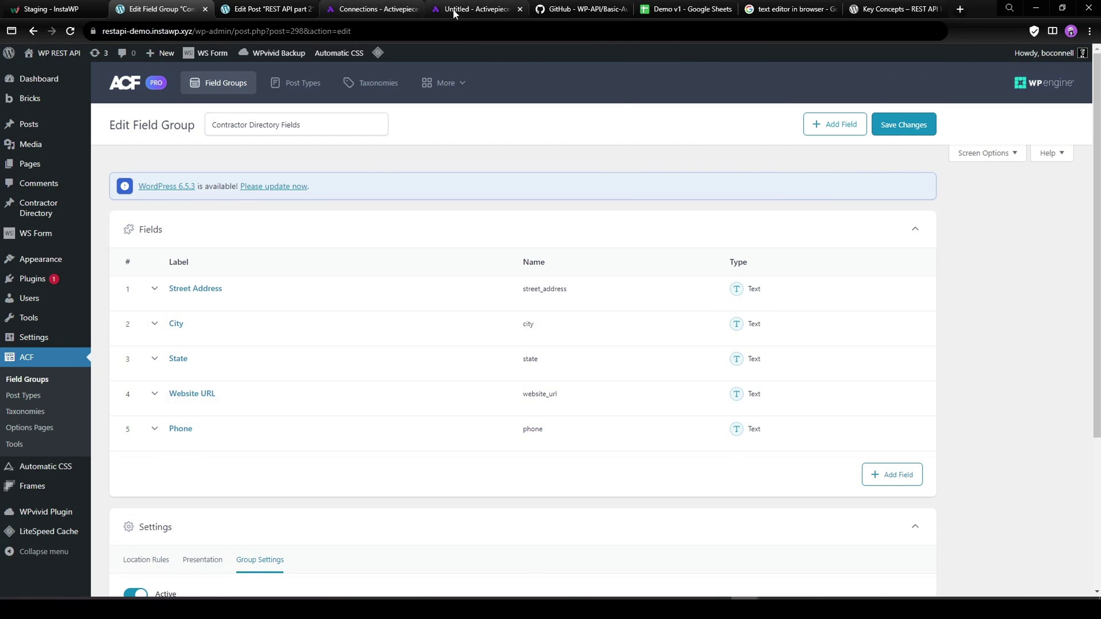
left_click(475, 8)
Paste the three copied ACF field names into the body's acf object for reference.
left_click(753, 322)
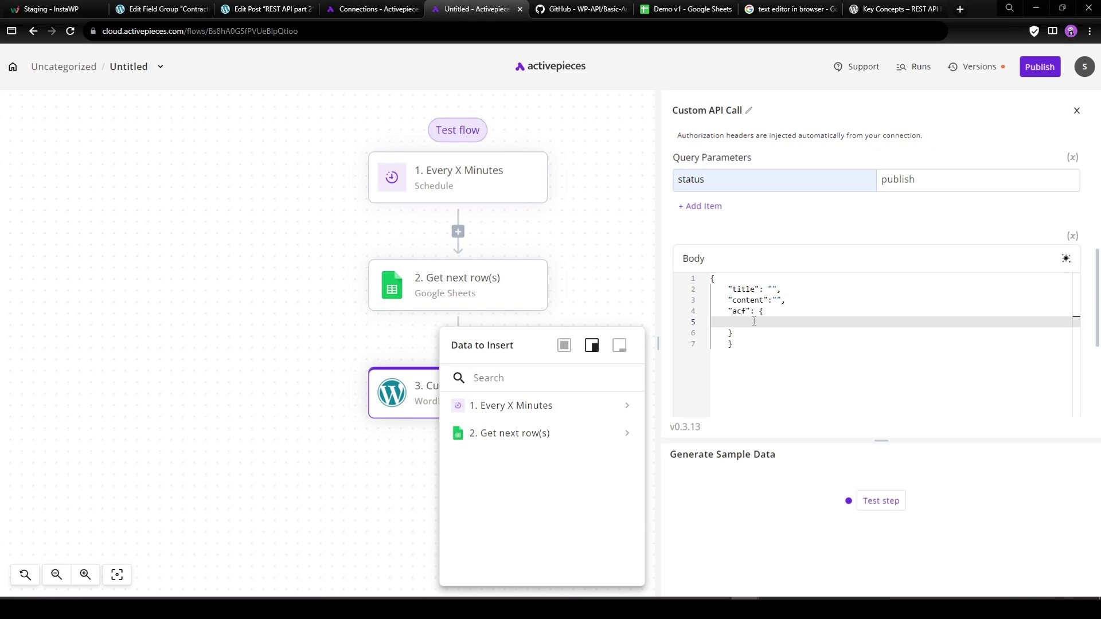
type("phone")
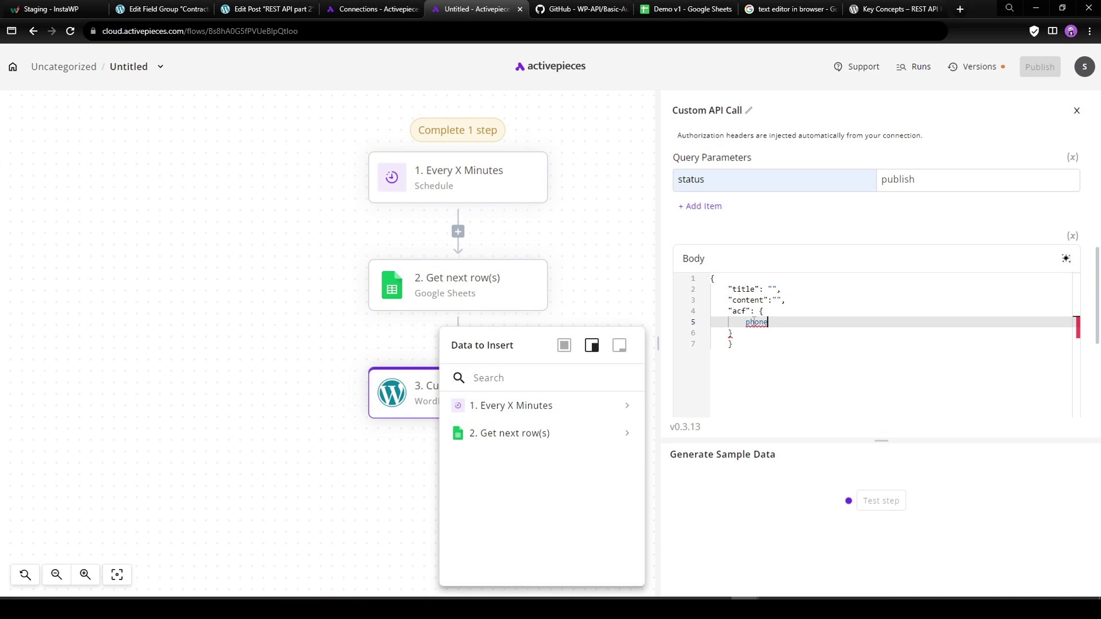
double_click(772, 321)
key("BackSpace")
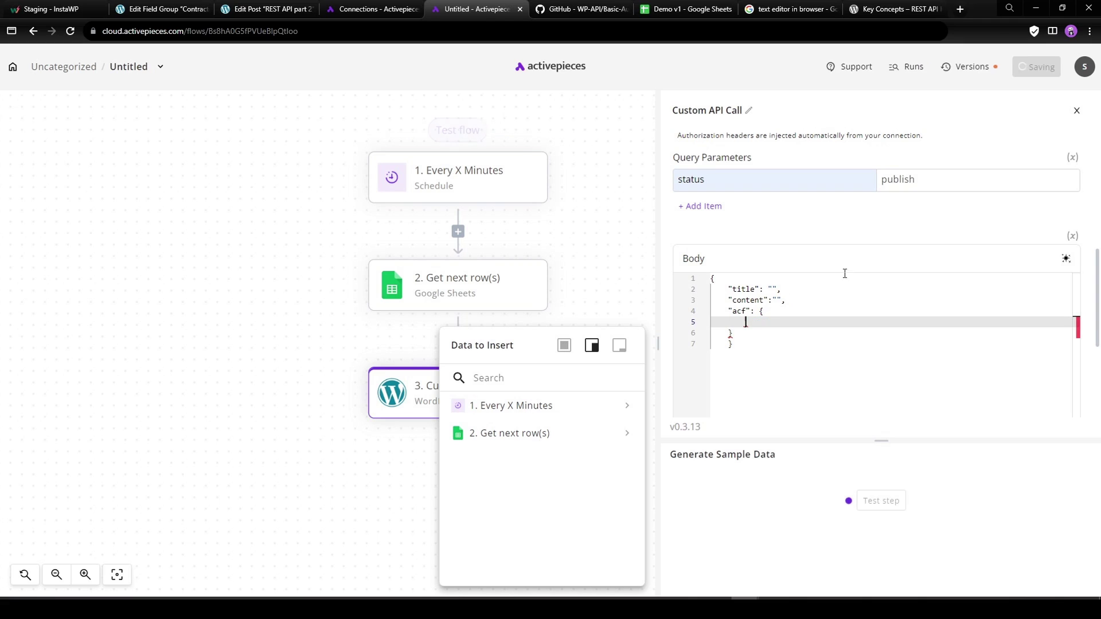
left_click(962, 33)
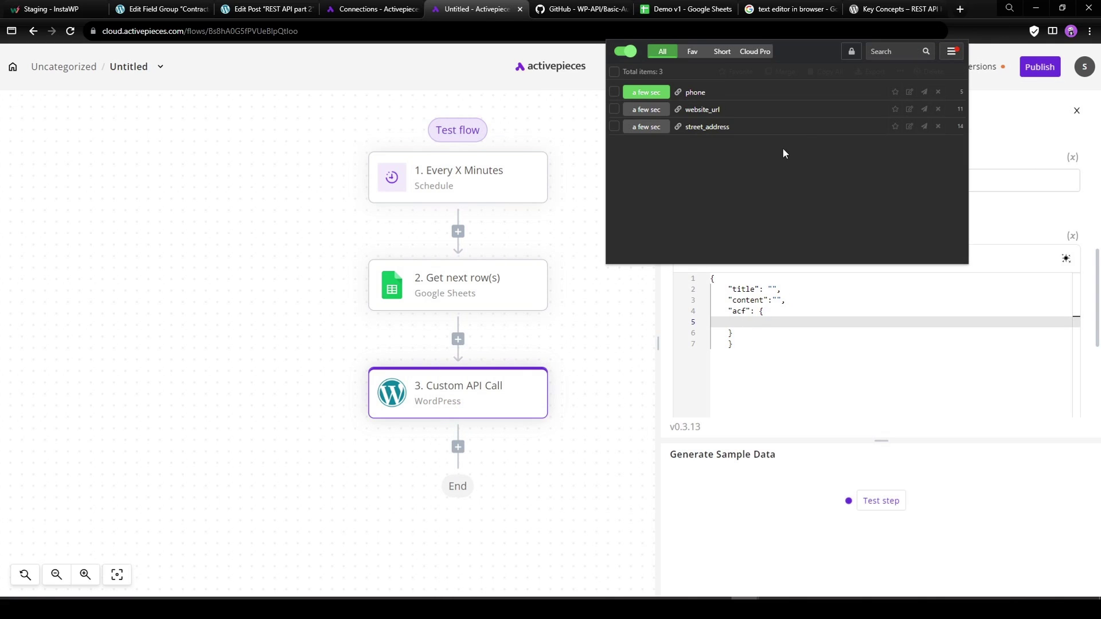
left_click(614, 71)
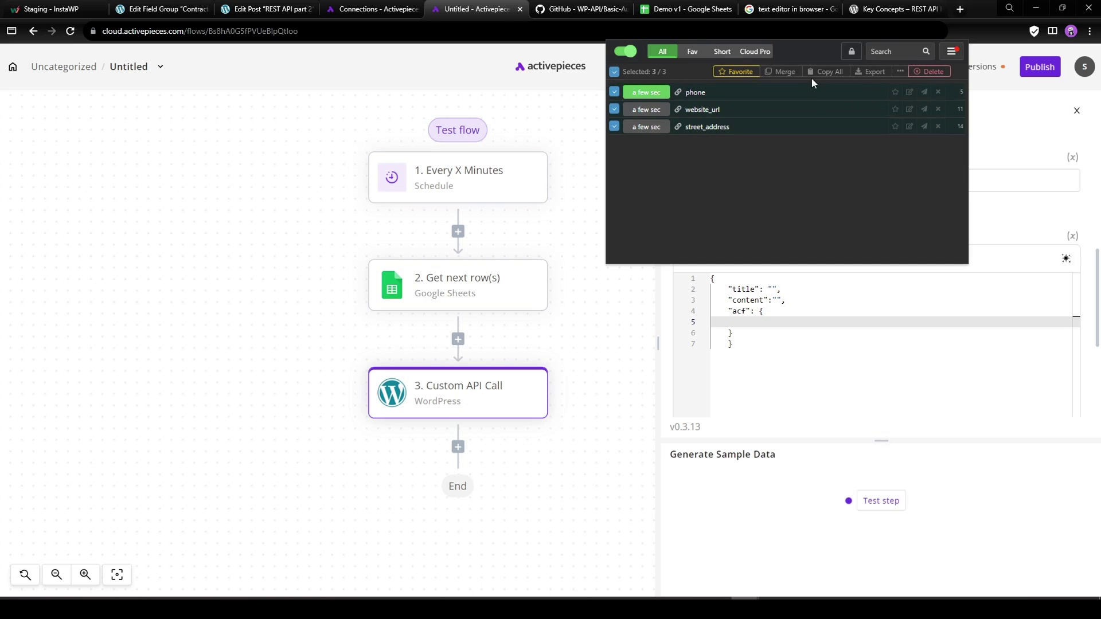
left_click(828, 73)
left_click(750, 322)
type("phone website_url street_address")
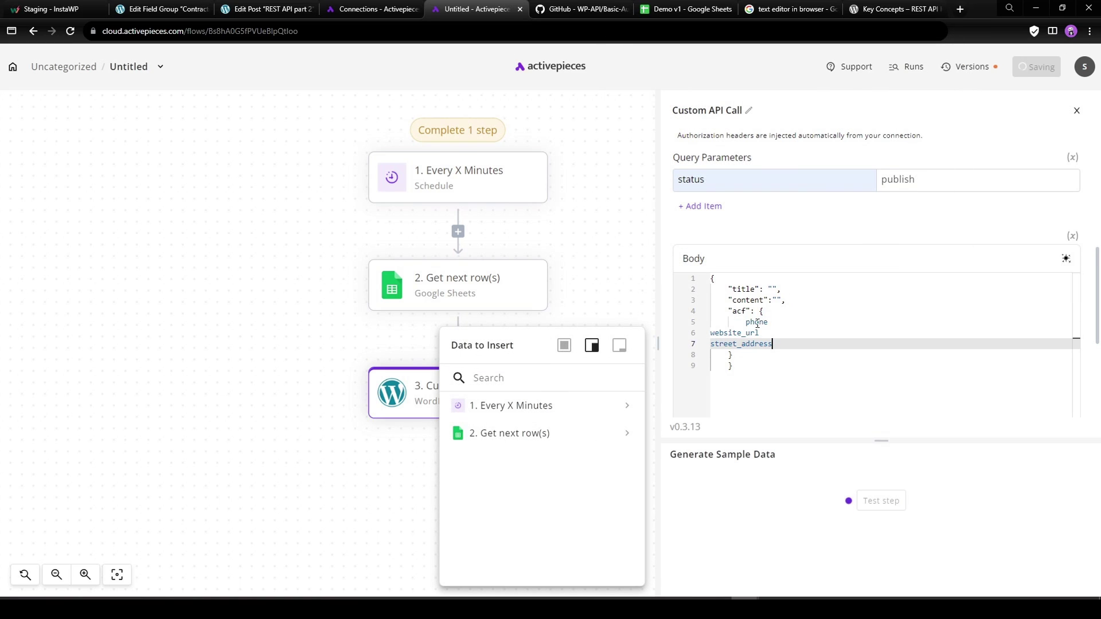
Add a city key line, then delete the pasted field-name lines and begin a quoted key.
left_click(750, 322)
key("Return")
key("Up")
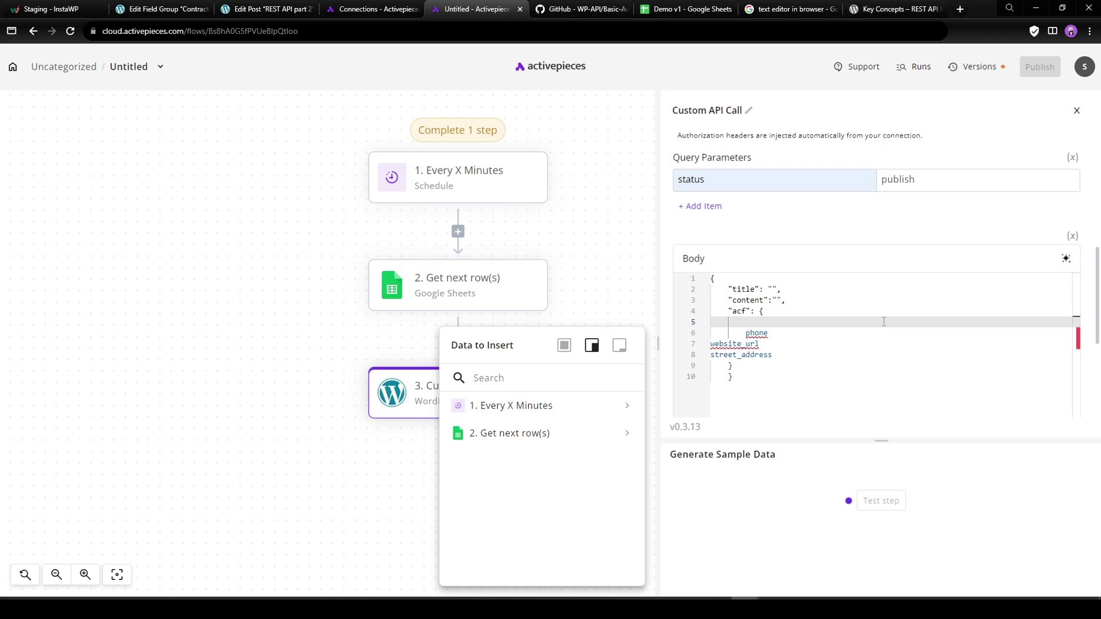
left_click(778, 355)
left_click(771, 345)
key("Return")
type("city")
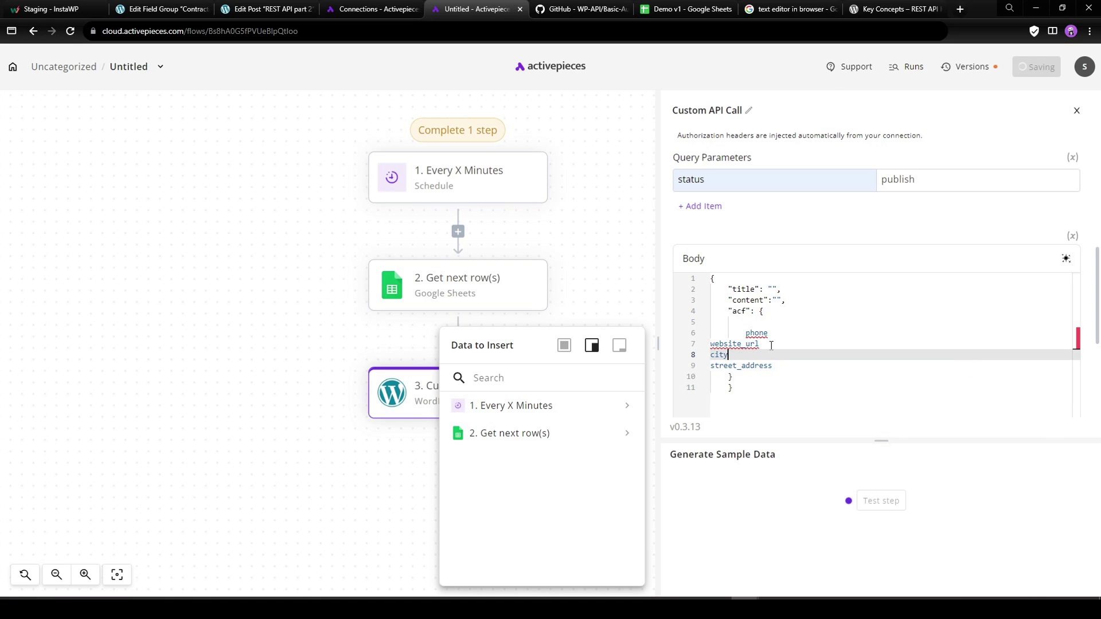
type("\"")
key("Left")
key("Left")
key("Left")
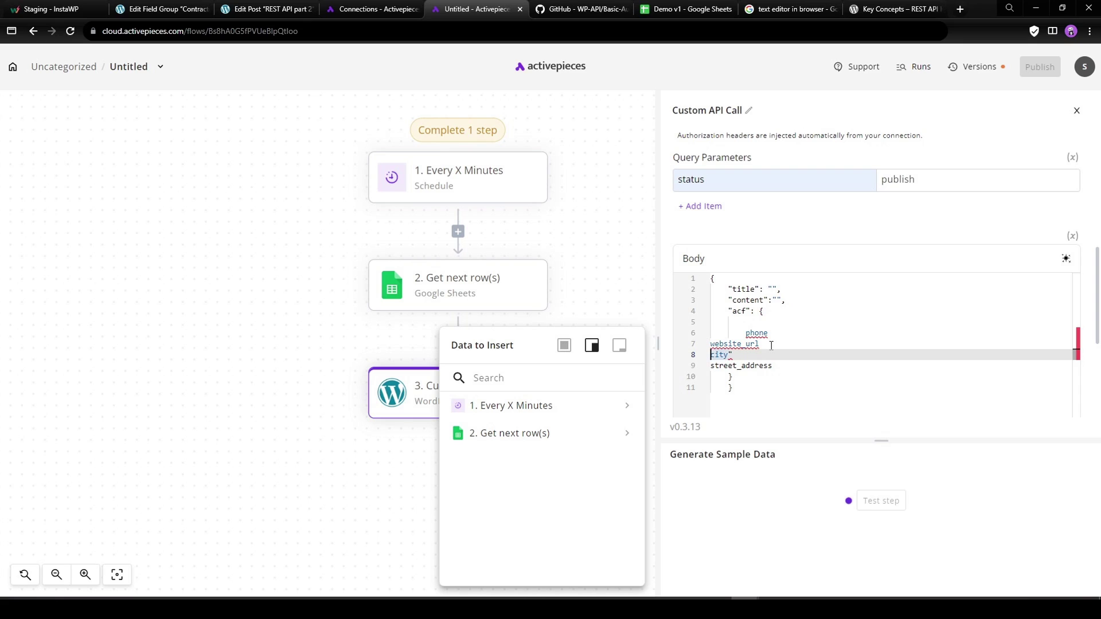
type("\"")
key("Down")
type("\"")
left_click_drag(783, 367, 748, 331)
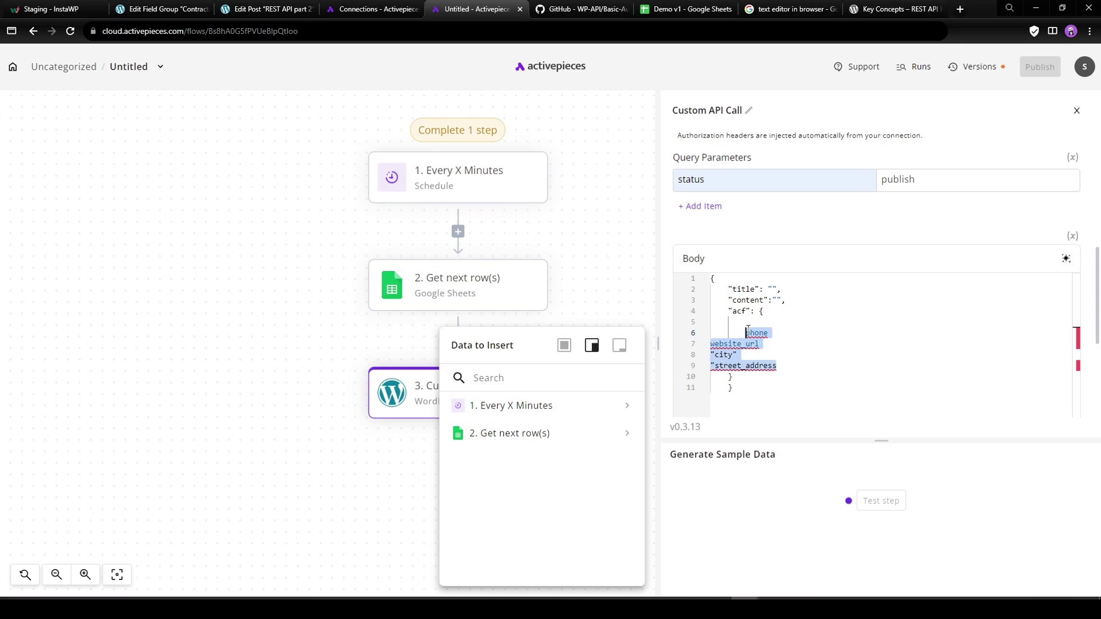
key("BackSpace")
key("BackSpace")
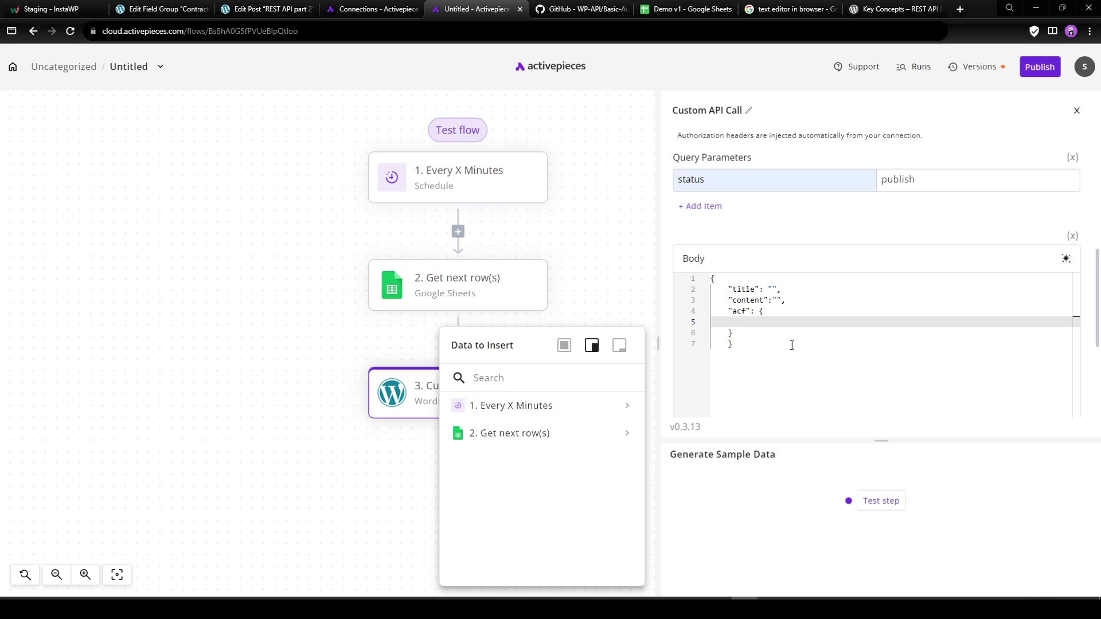
type("\"")
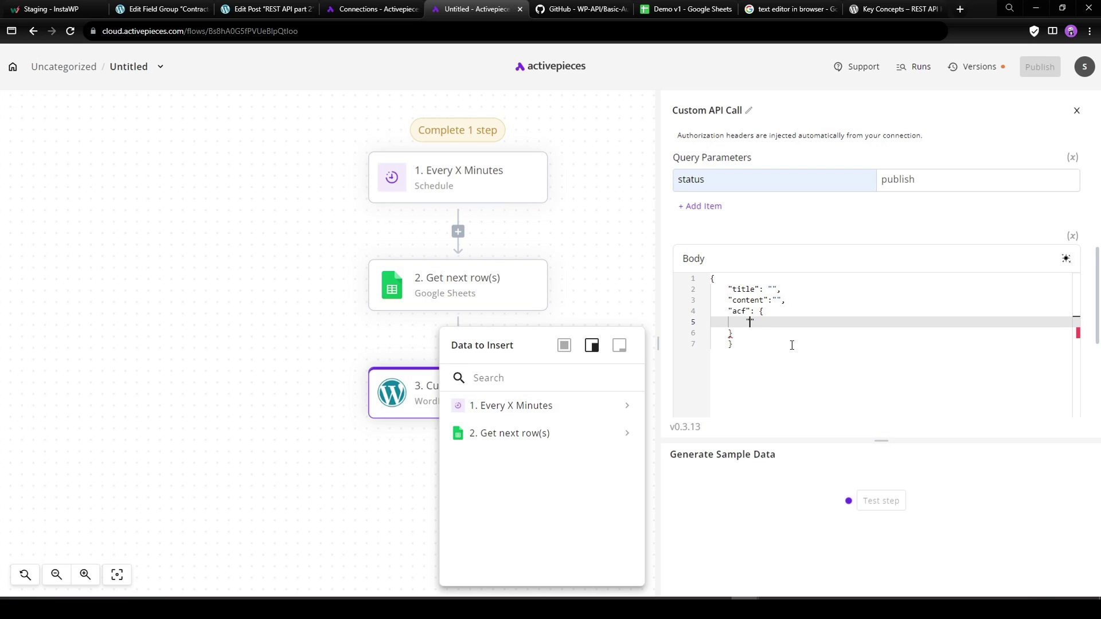
Add empty street_address, city and state keys inside the acf object.
left_click(160, 8)
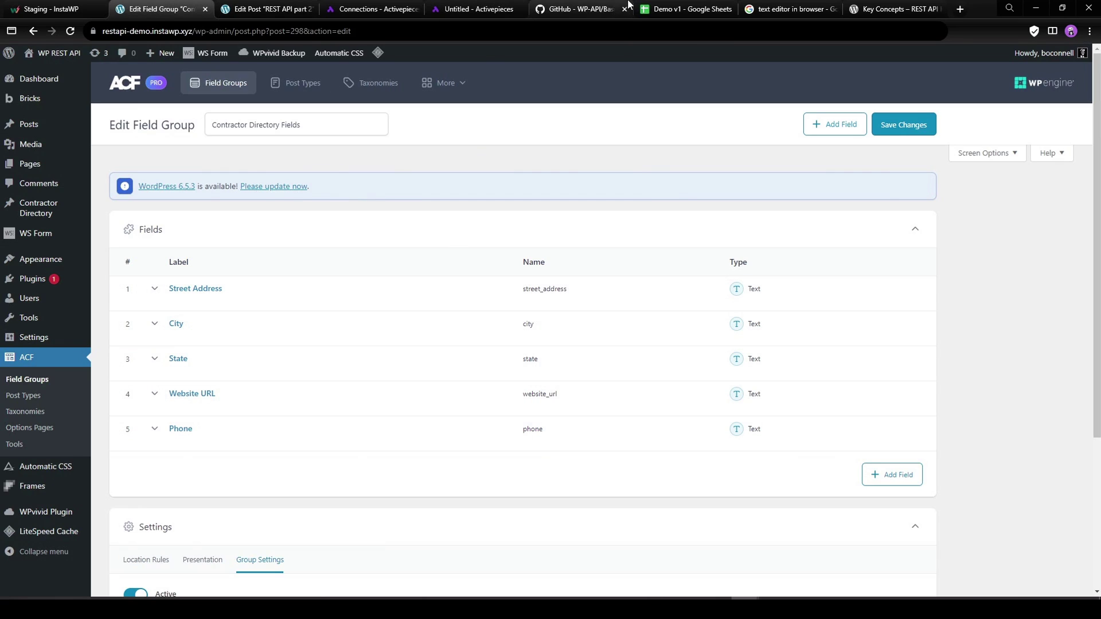
left_click(476, 9)
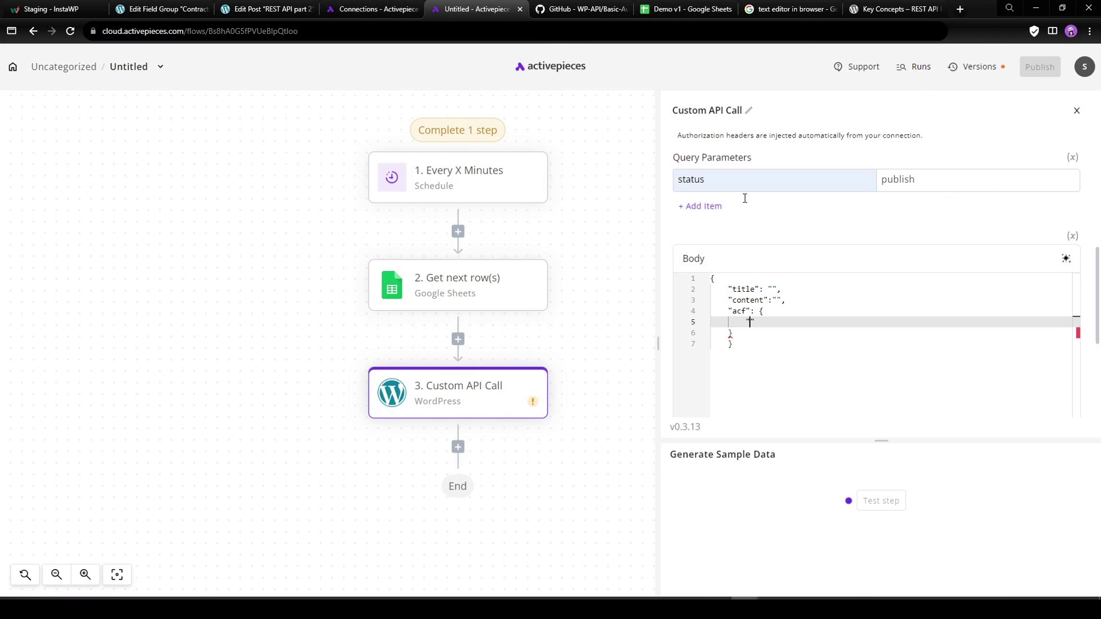
type("street")
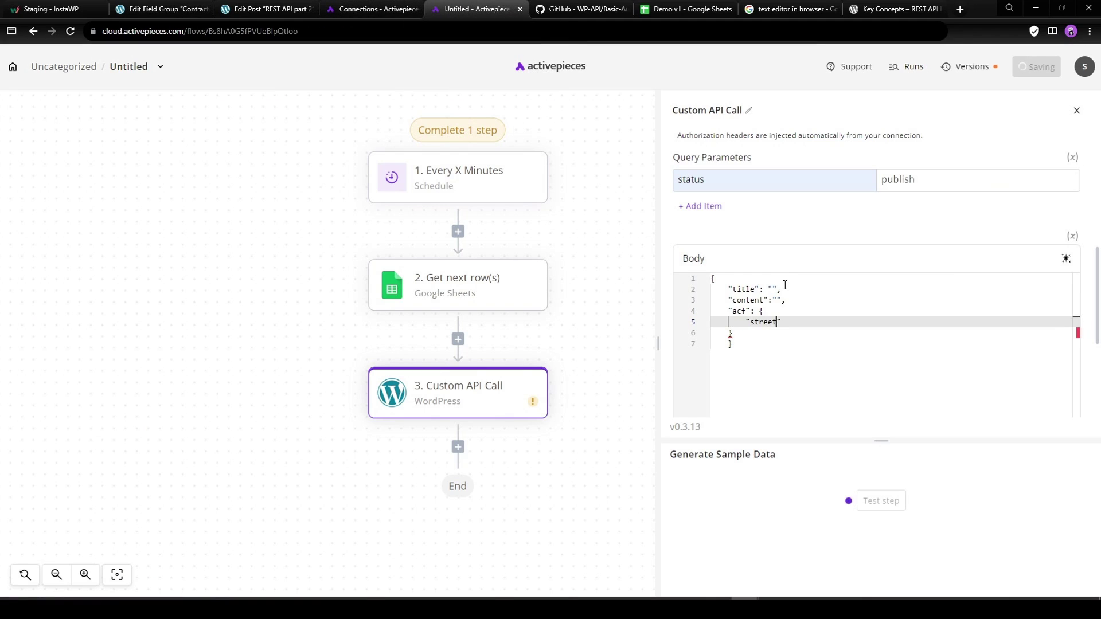
type("_address\": ")
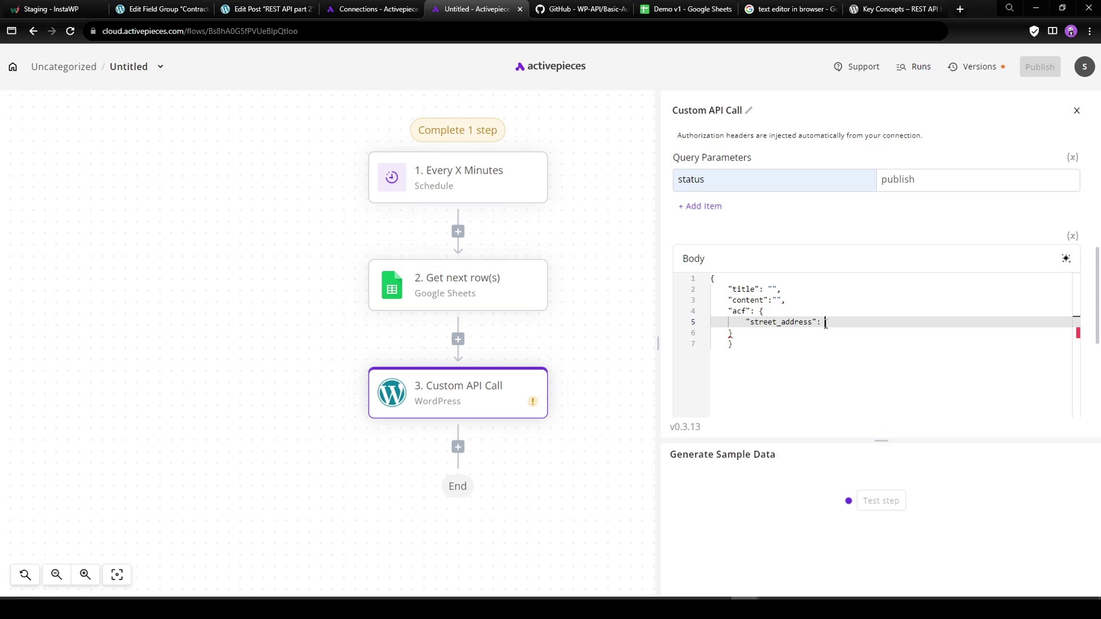
type("\"\"")
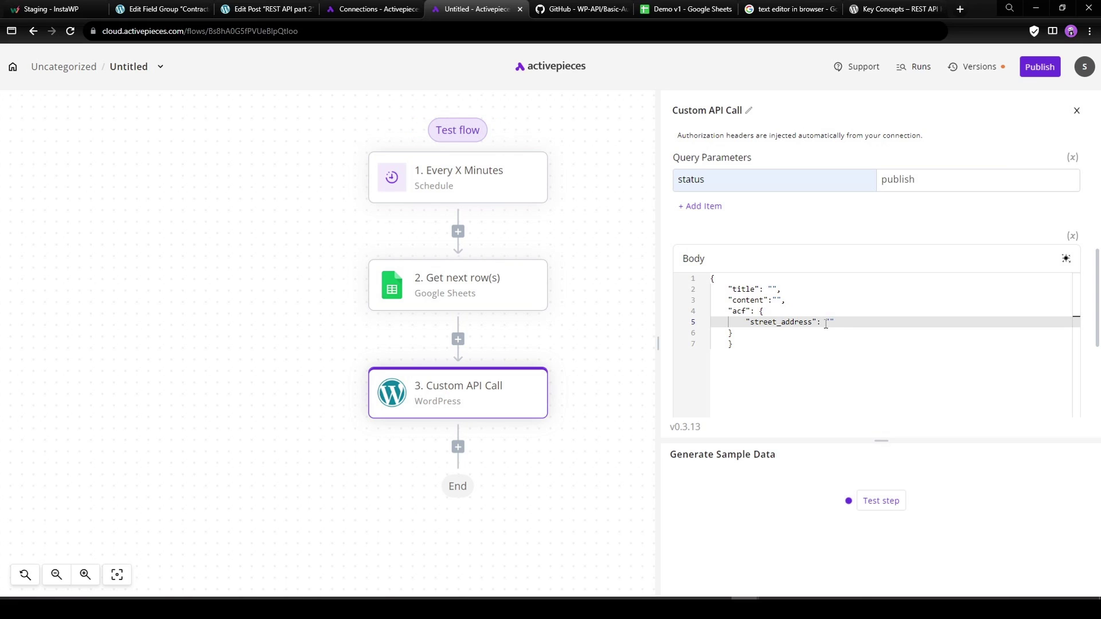
type(",")
key("Return")
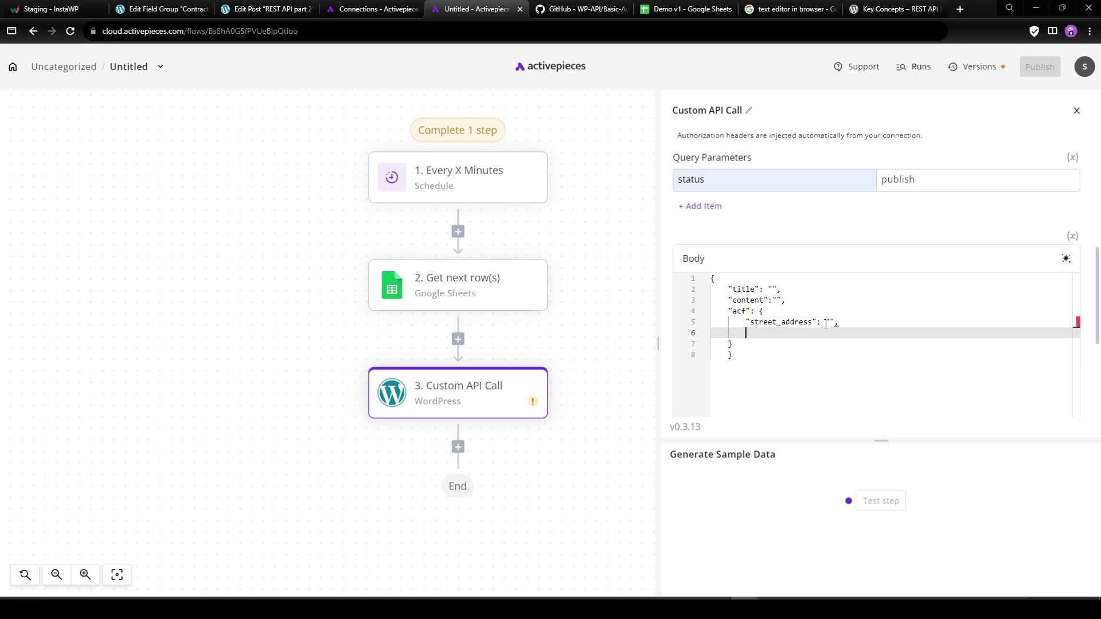
type("\"city\":")
key("Down")
key("Up")
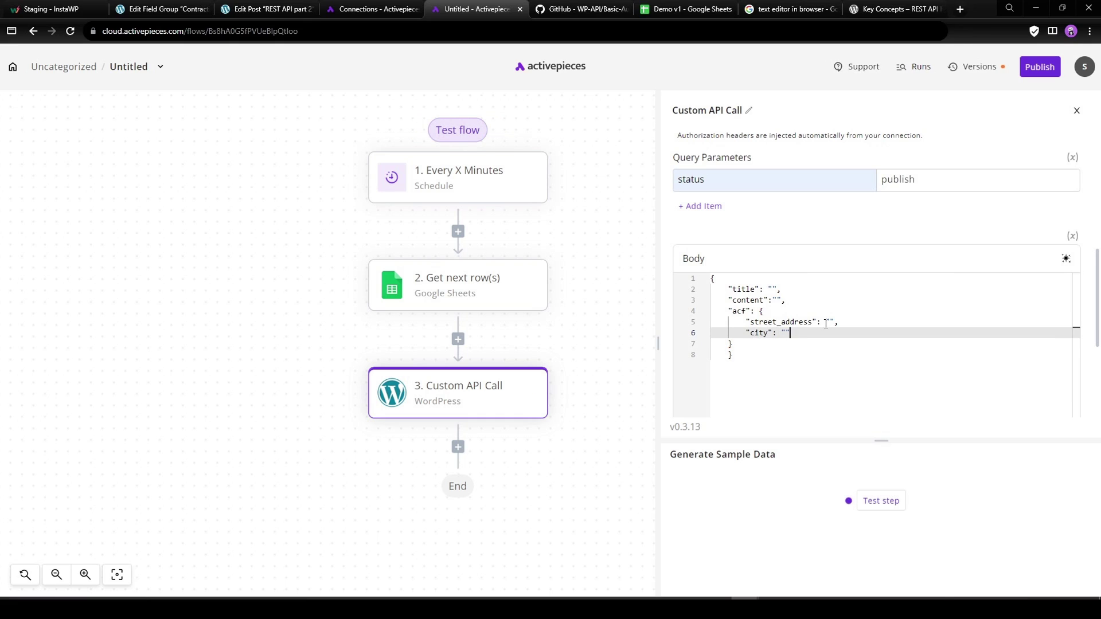
type(",")
key("Return")
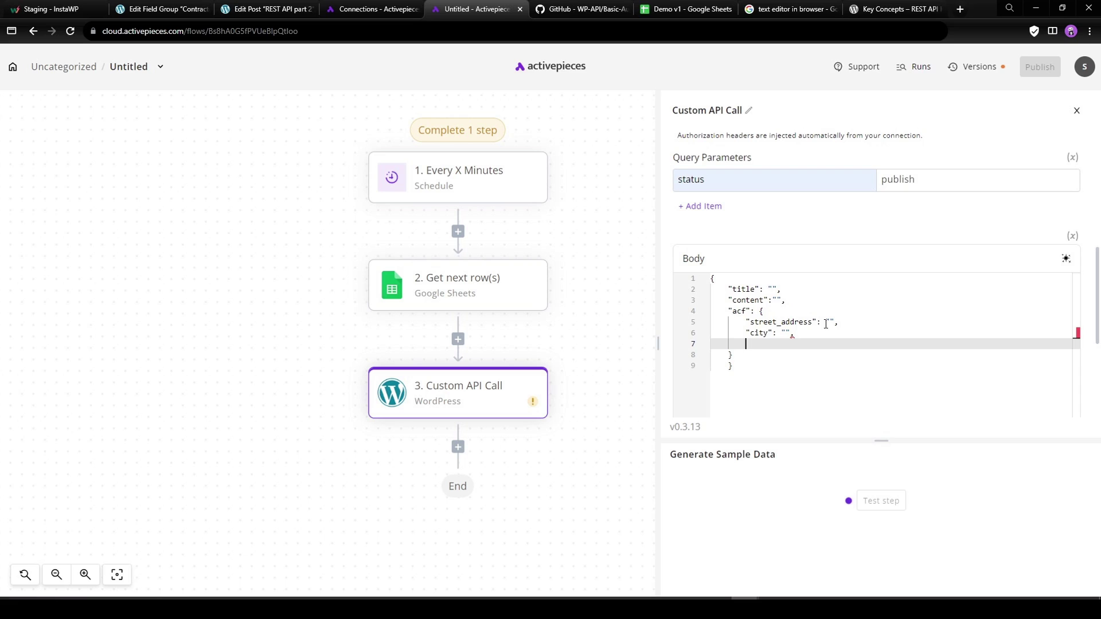
type("\"state\": \"\",")
Add empty website_url and phone keys and remove the trailing comma after phone.
key("Return")
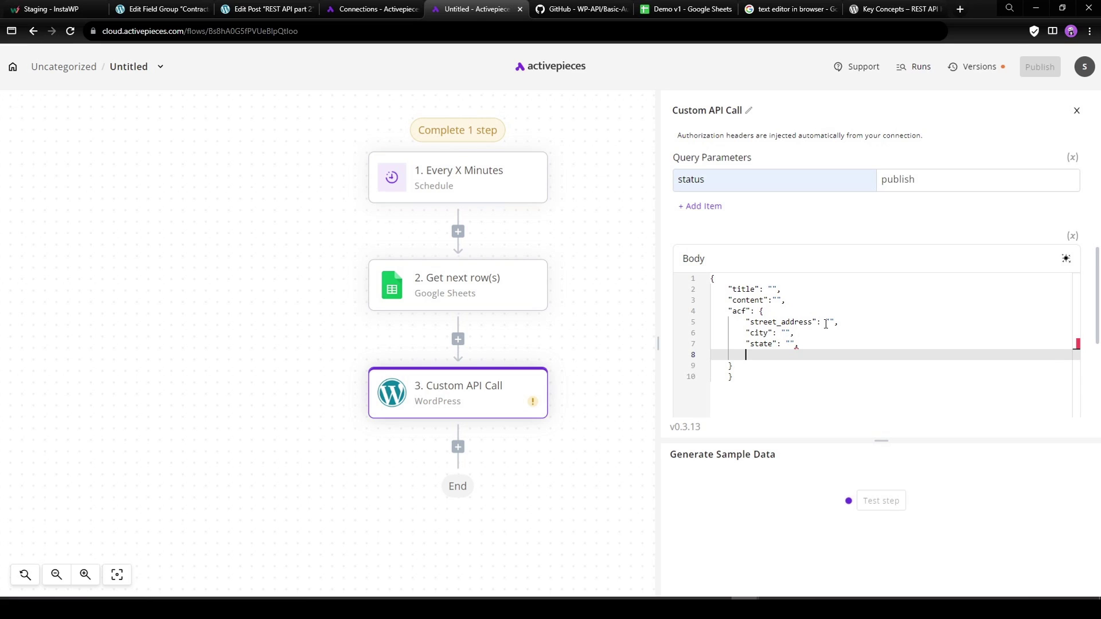
key("BackSpace")
key("BackSpace")
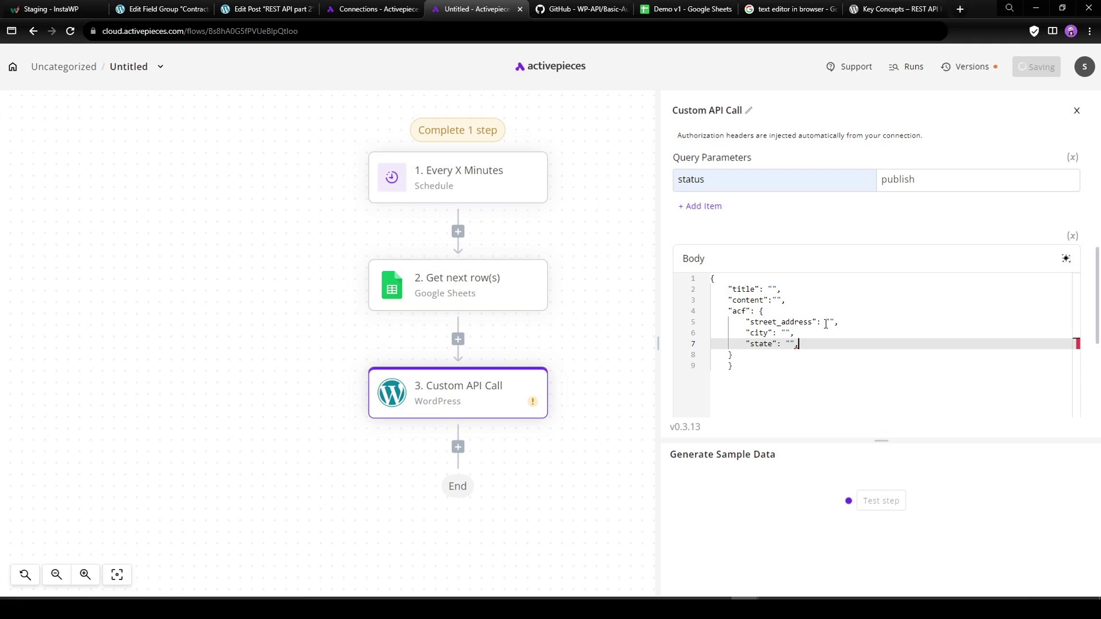
key("Return")
type("\"website_url\"")
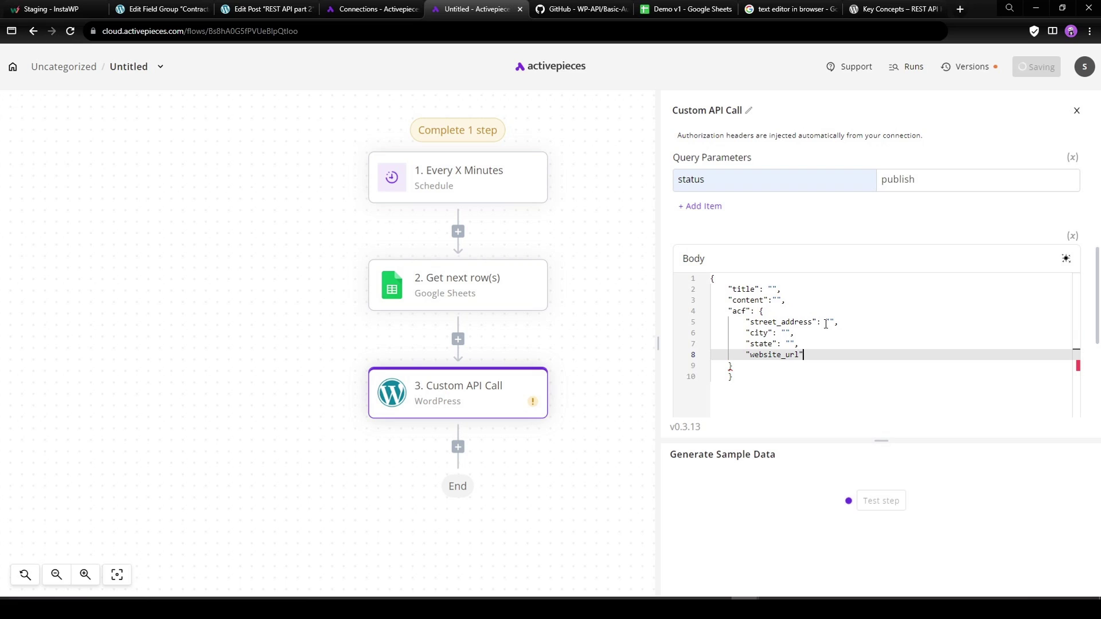
type(": \"\"")
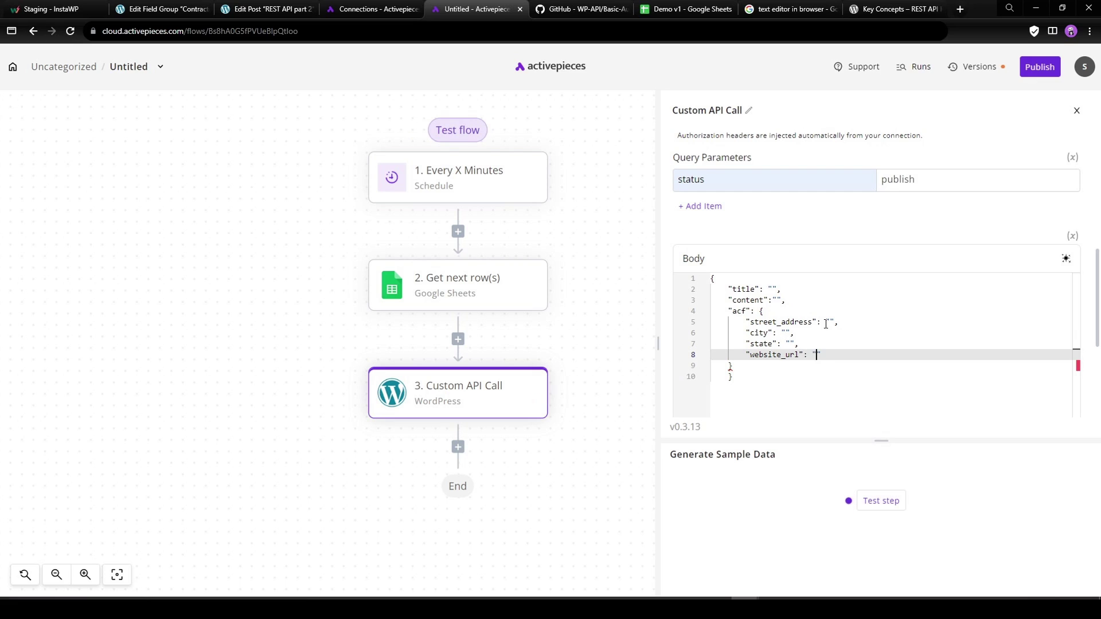
type(",")
key("Return")
type("\"phone\": \"")
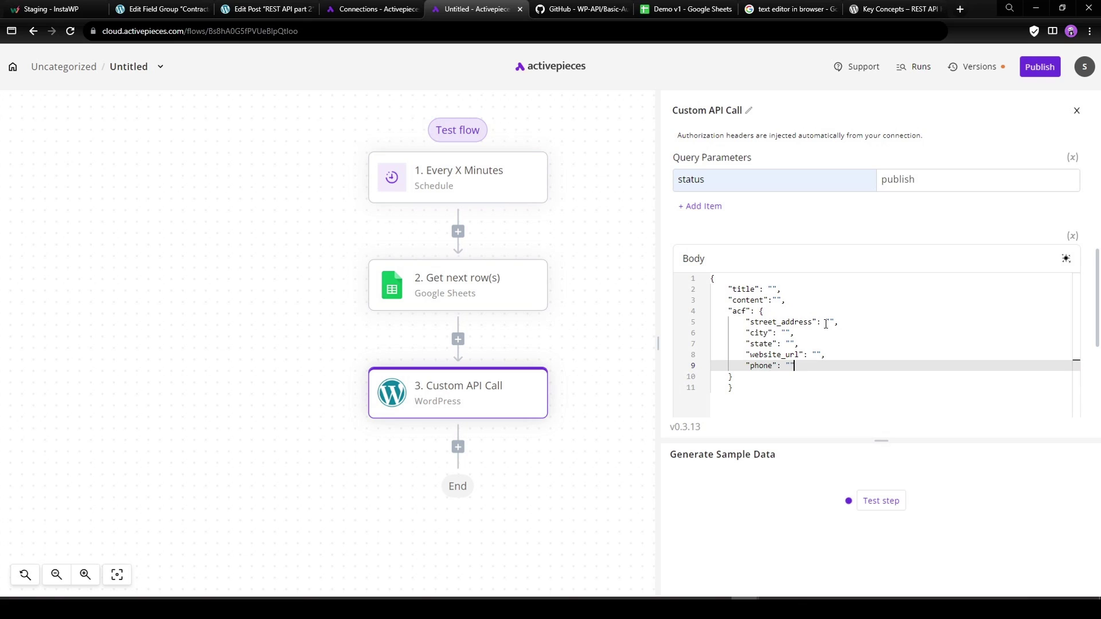
left_click(796, 368)
type(",")
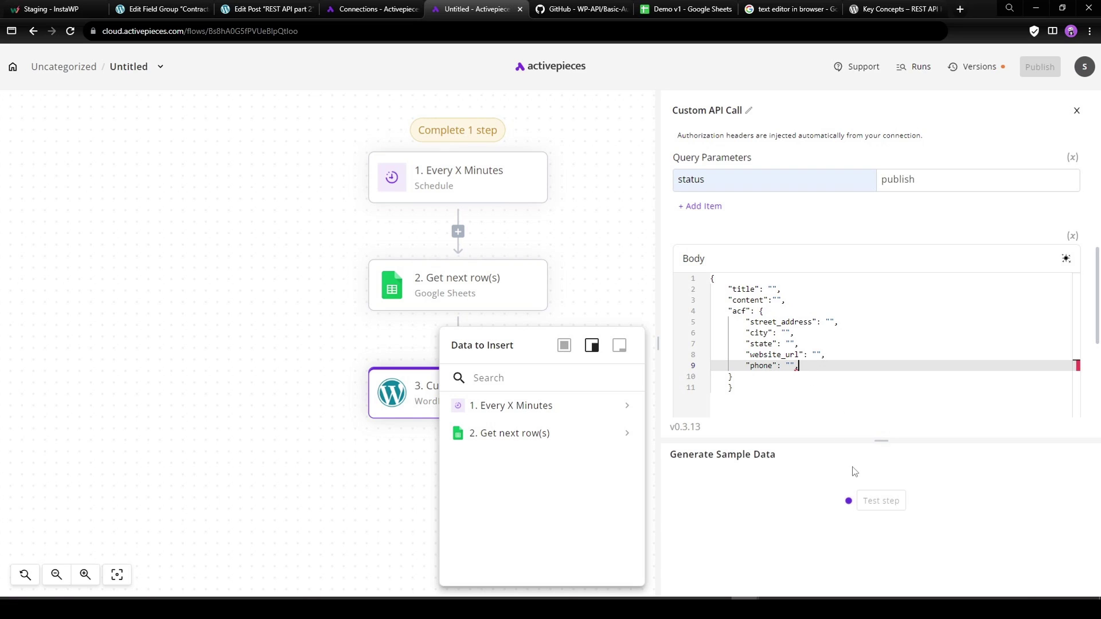
key("BackSpace")
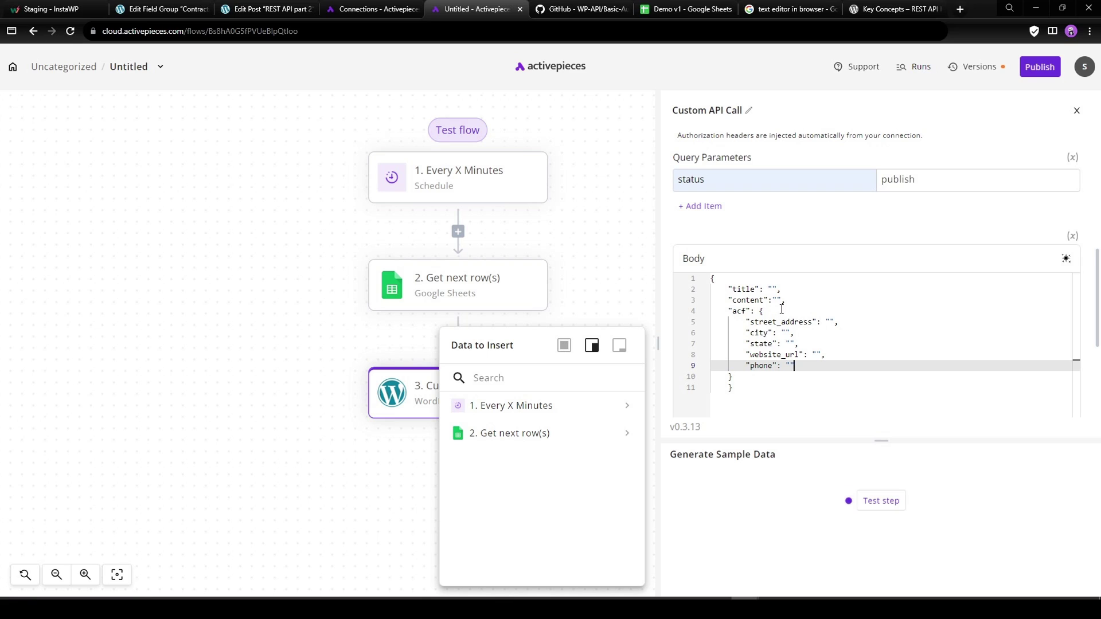
Test the Custom API Call step and review its 404 rest_no_route error output.
left_click(881, 501)
left_click_drag(881, 440, 868, 367)
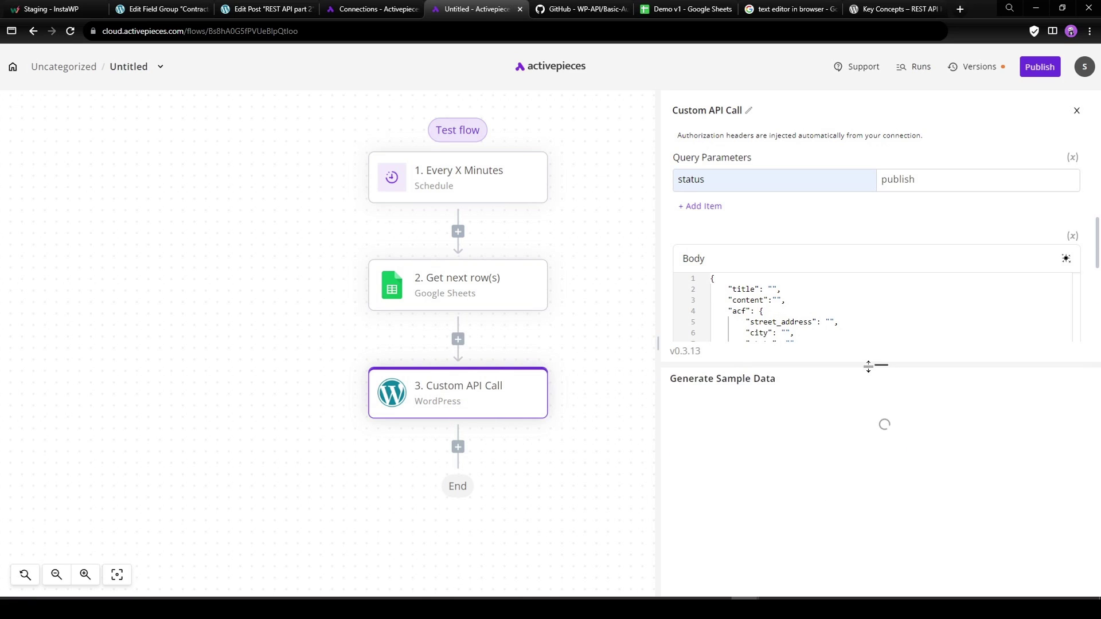
left_click_drag(657, 344, 590, 344)
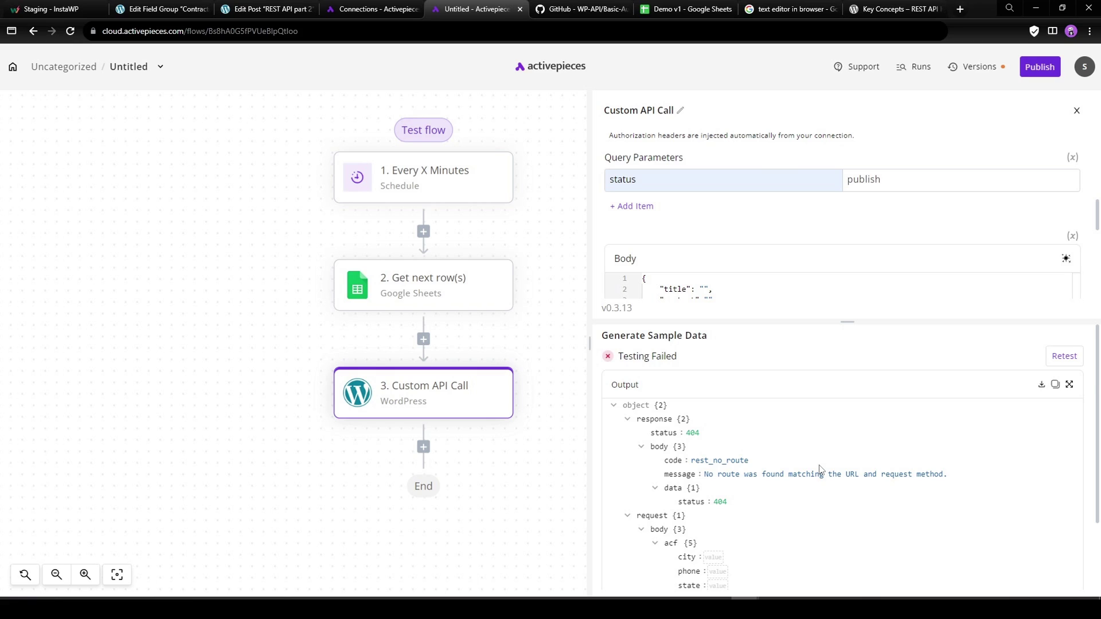
scroll(819, 468, "down", 2)
scroll(819, 468, "up", 2)
scroll(731, 234, "up", 3)
scroll(715, 250, "up", 2)
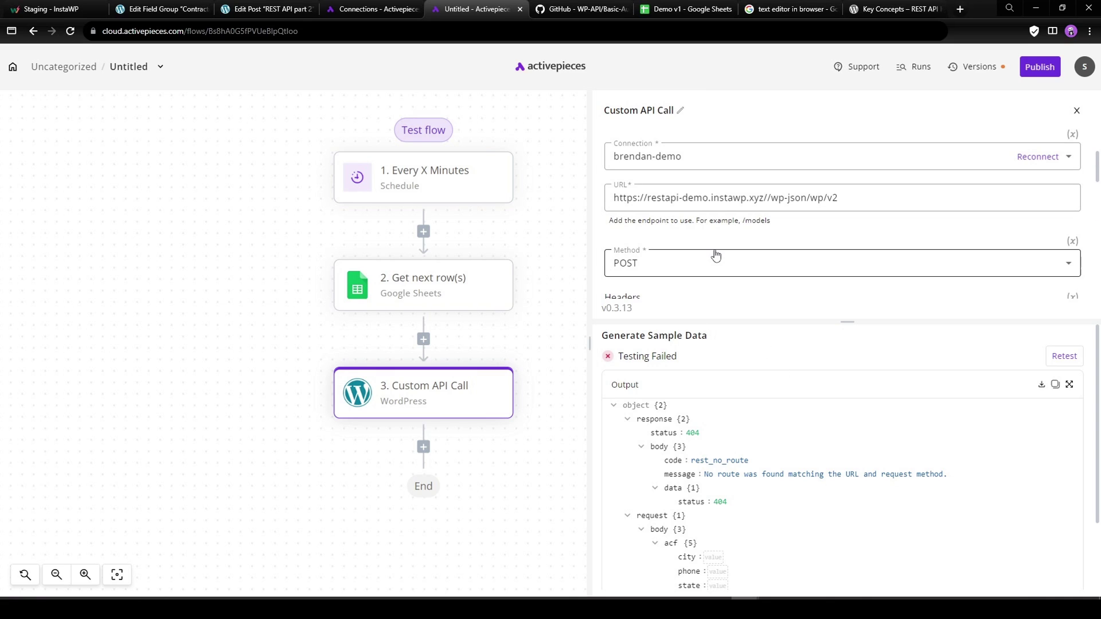
Change the request URL to end in /wp/v2/contractor-directory and retest the step.
left_click(844, 199)
type("/")
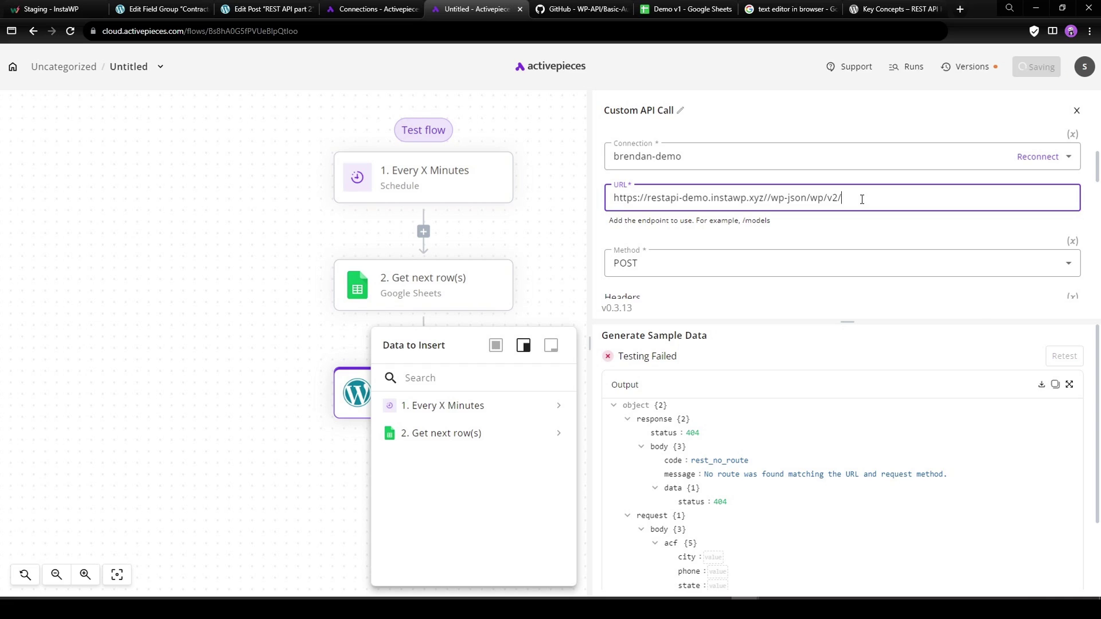
type("posts")
key("BackSpace")
type("contca")
type("tor-directoryy")
left_click(982, 401)
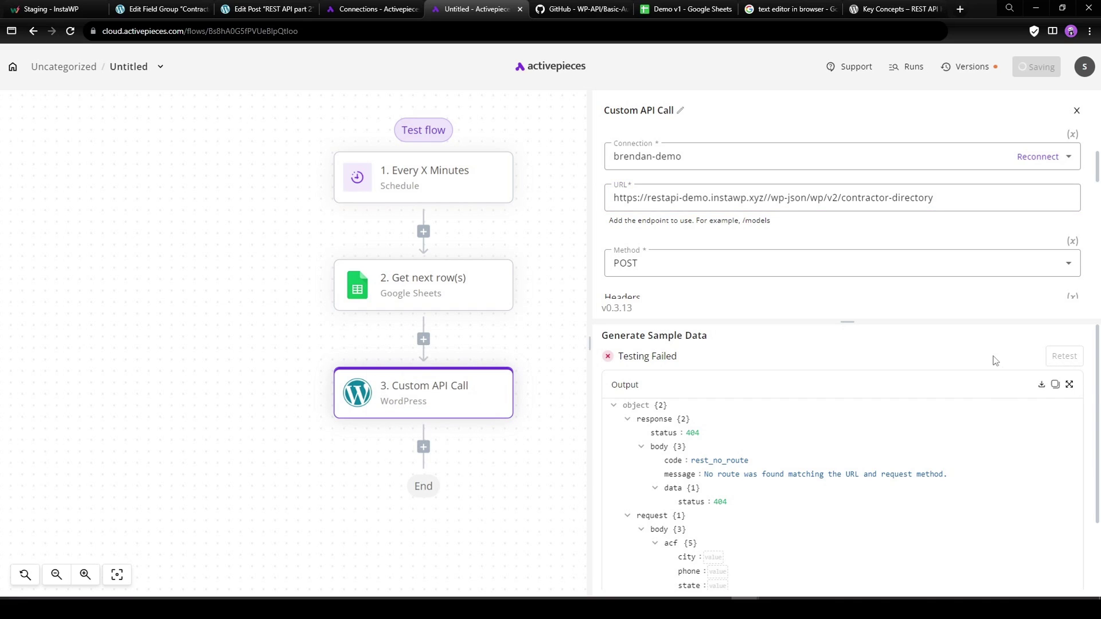
left_click(1062, 357)
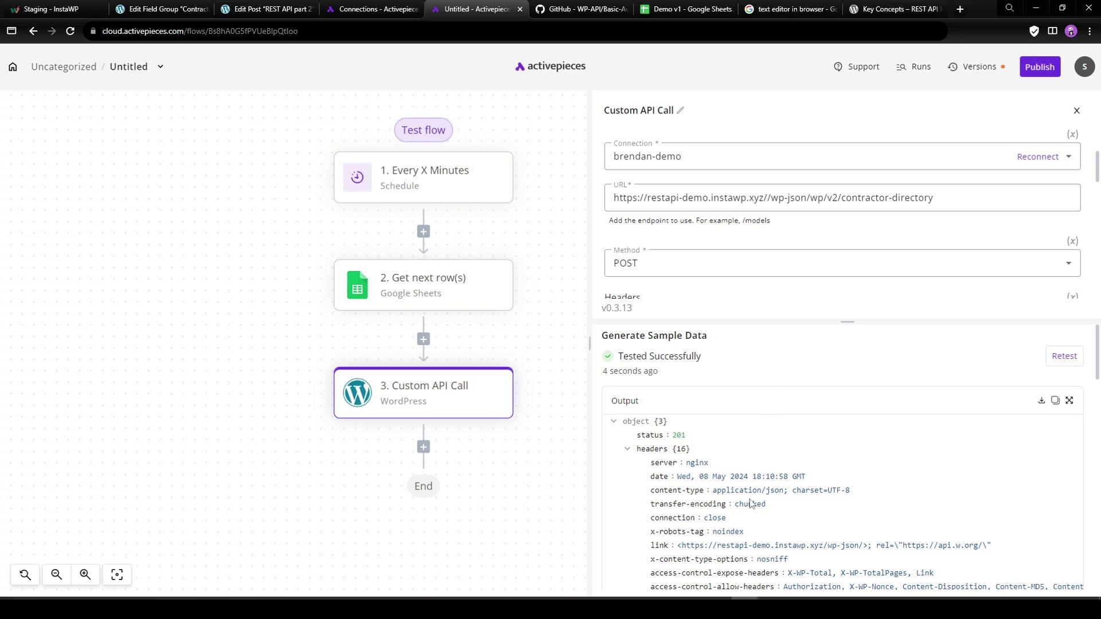
Inspect the 201 response body, including the returned street_address field.
scroll(749, 500, "down", 1)
left_click(629, 393)
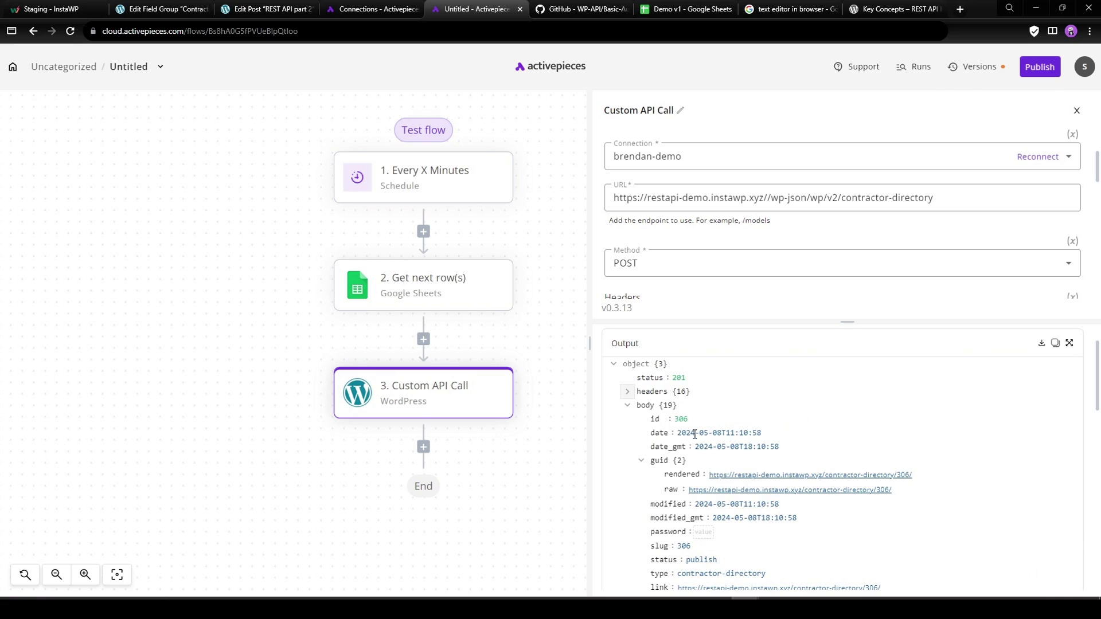
scroll(893, 479, "down", 1)
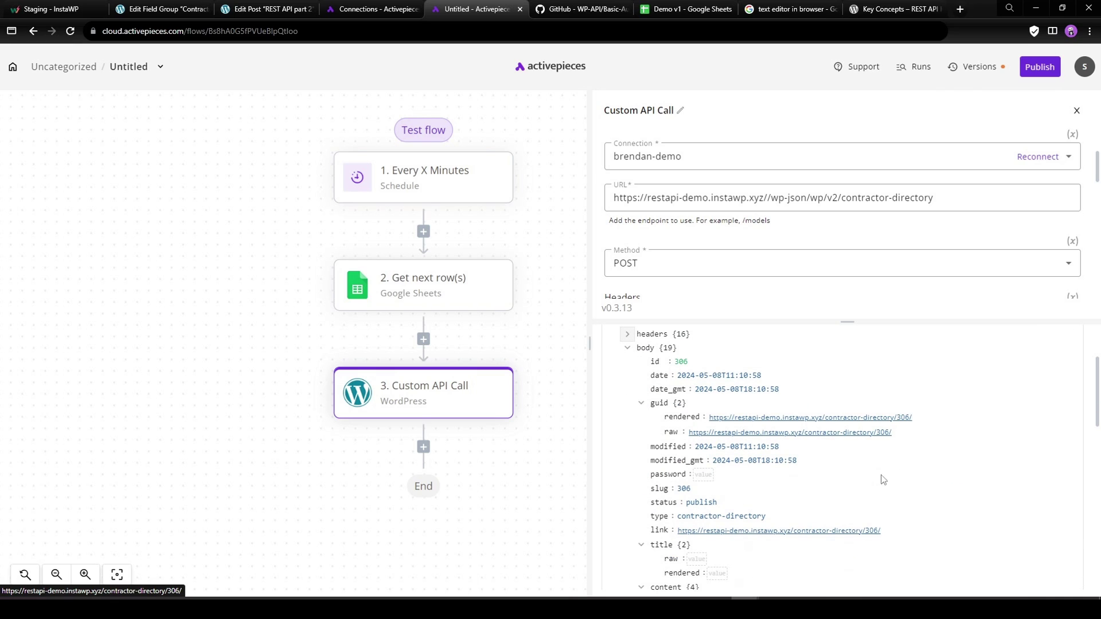
scroll(702, 502, "down", 2)
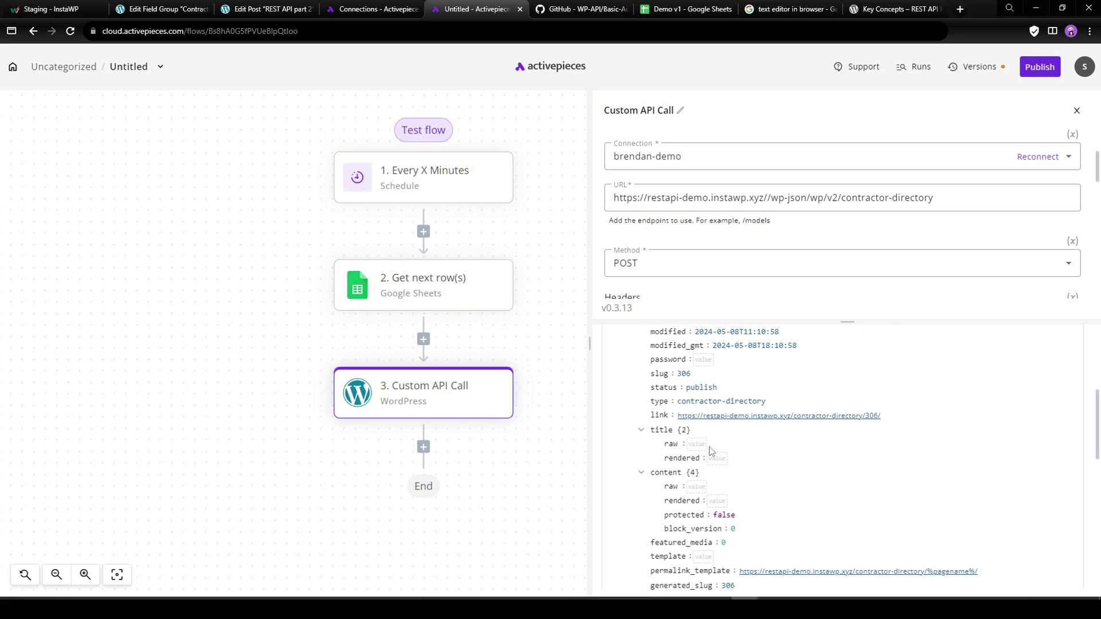
scroll(724, 462, "down", 2)
left_click_drag(704, 498, 731, 498)
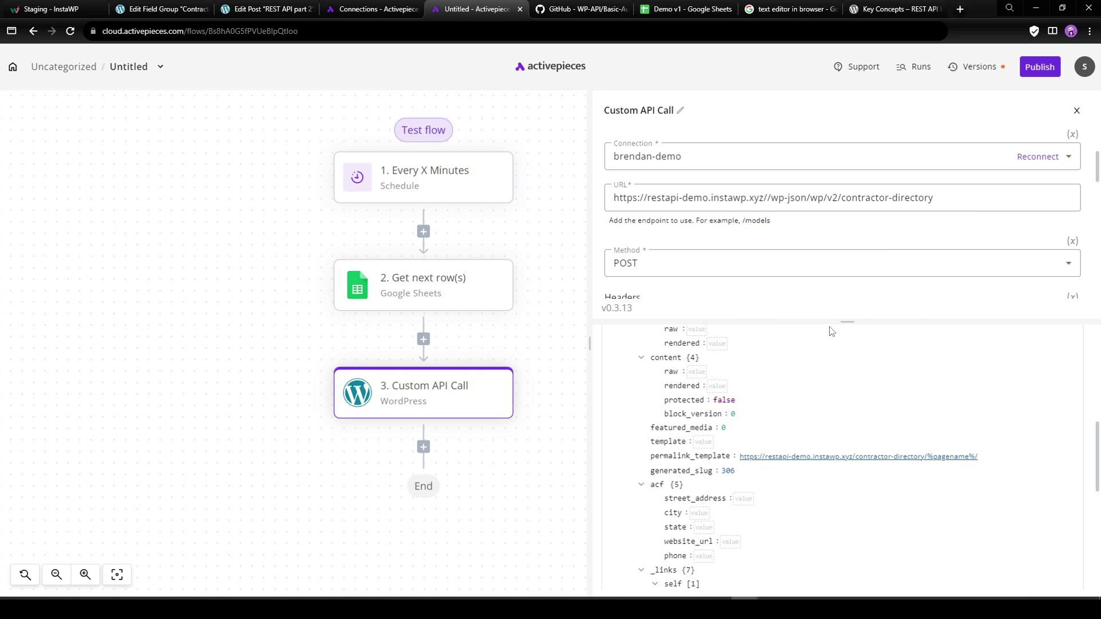
left_click_drag(850, 327, 848, 442)
scroll(795, 309, "down", 3)
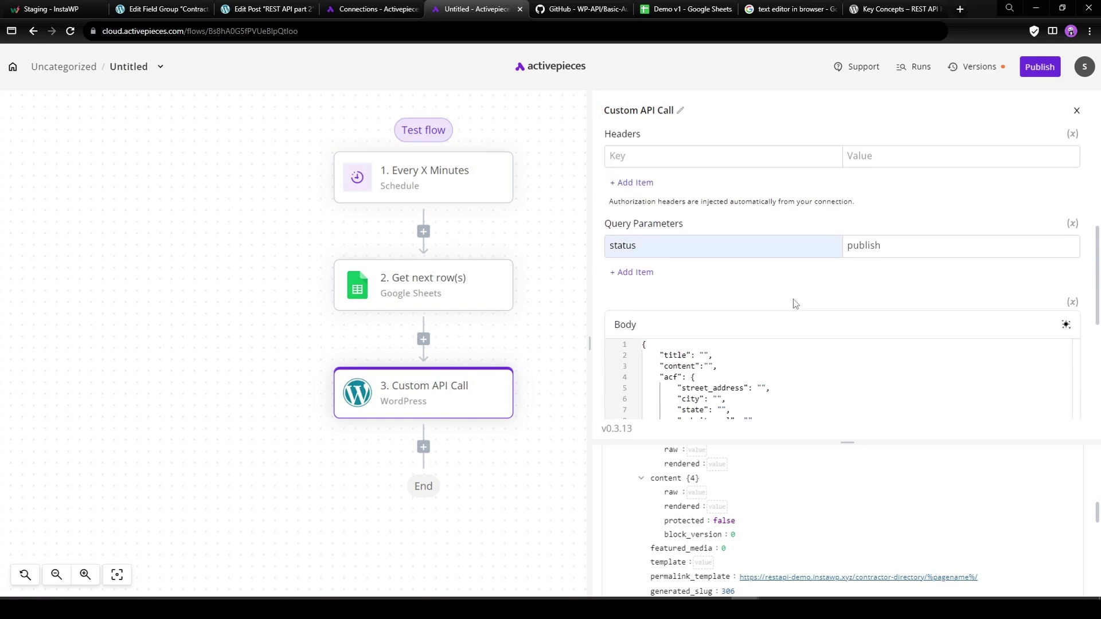
scroll(795, 308, "down", 2)
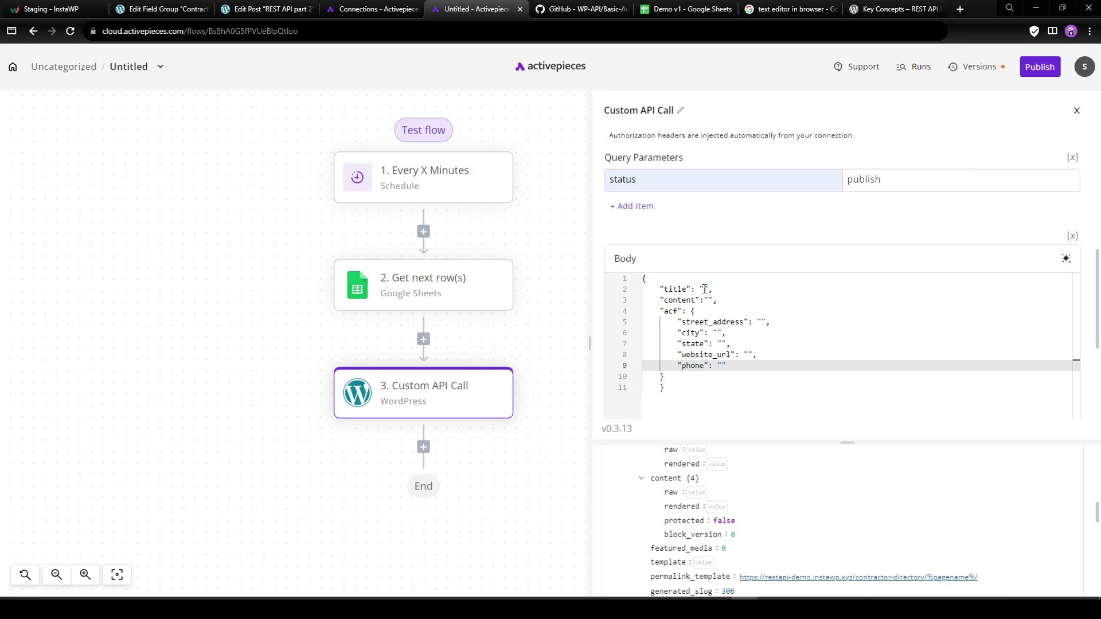
Map the title to the Business Name column and street_address to the Address column.
left_click(703, 289)
left_click(440, 439)
left_click(427, 461)
left_click(427, 516)
scroll(436, 470, "down", 2)
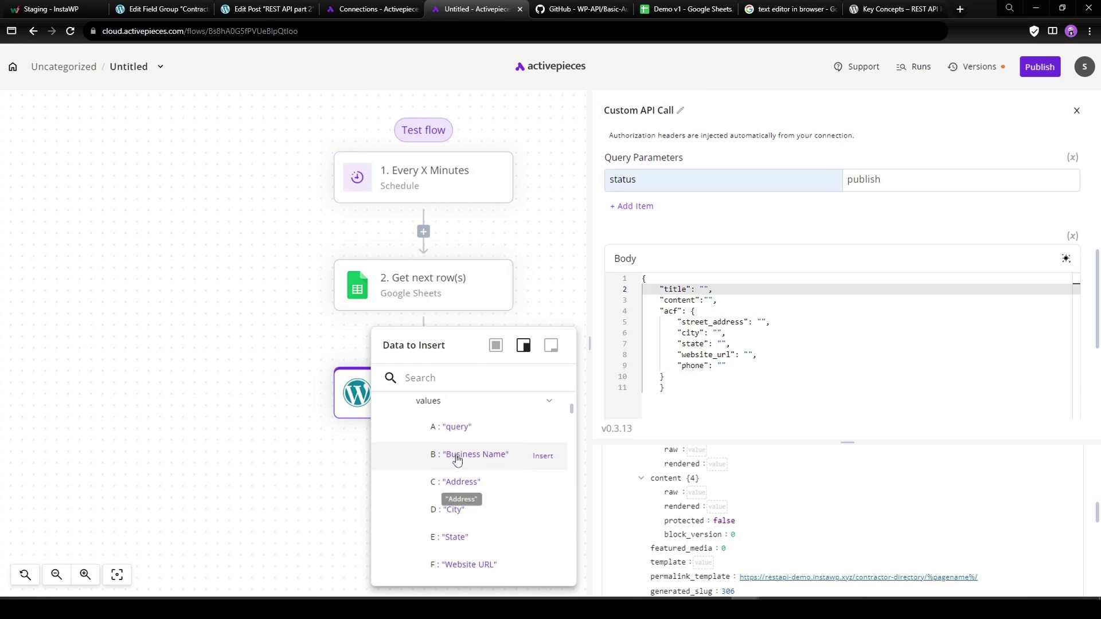
left_click(457, 457)
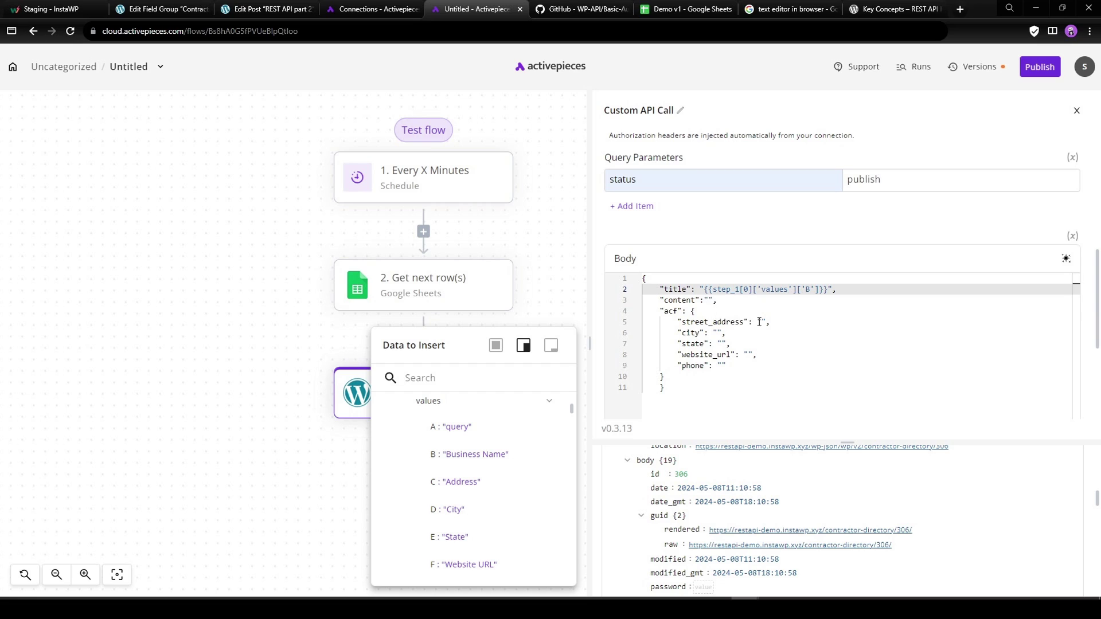
left_click(762, 323)
left_click(457, 481)
Map city, state, website_url and phone to the City, State, Website URL and Phone columns.
left_click(720, 333)
left_click(457, 509)
left_click(722, 343)
left_click(456, 537)
left_click(749, 354)
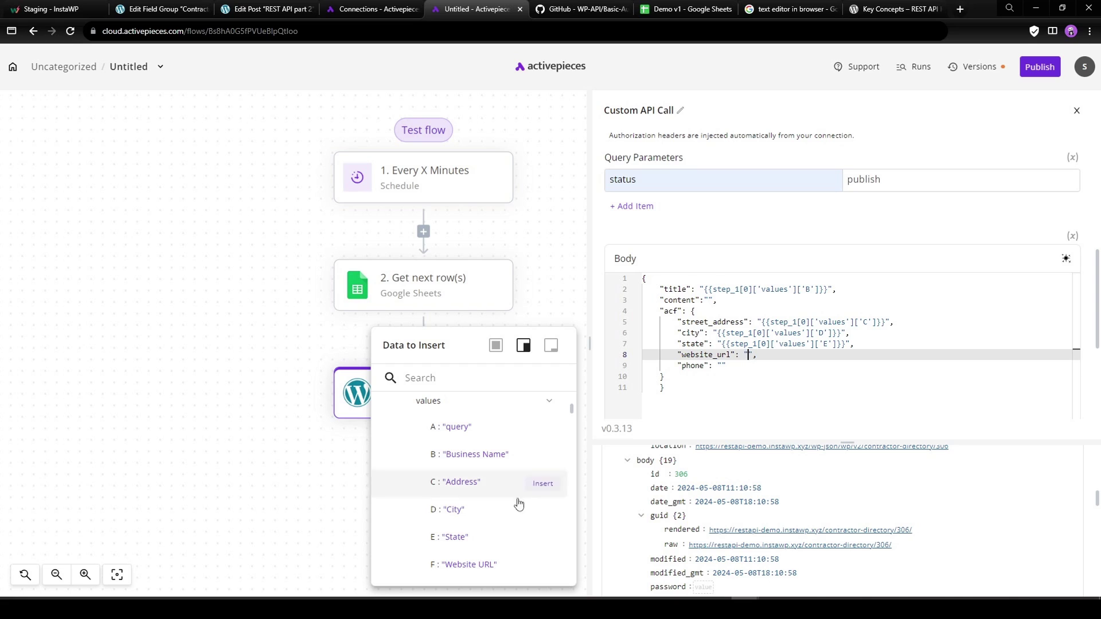
left_click(456, 564)
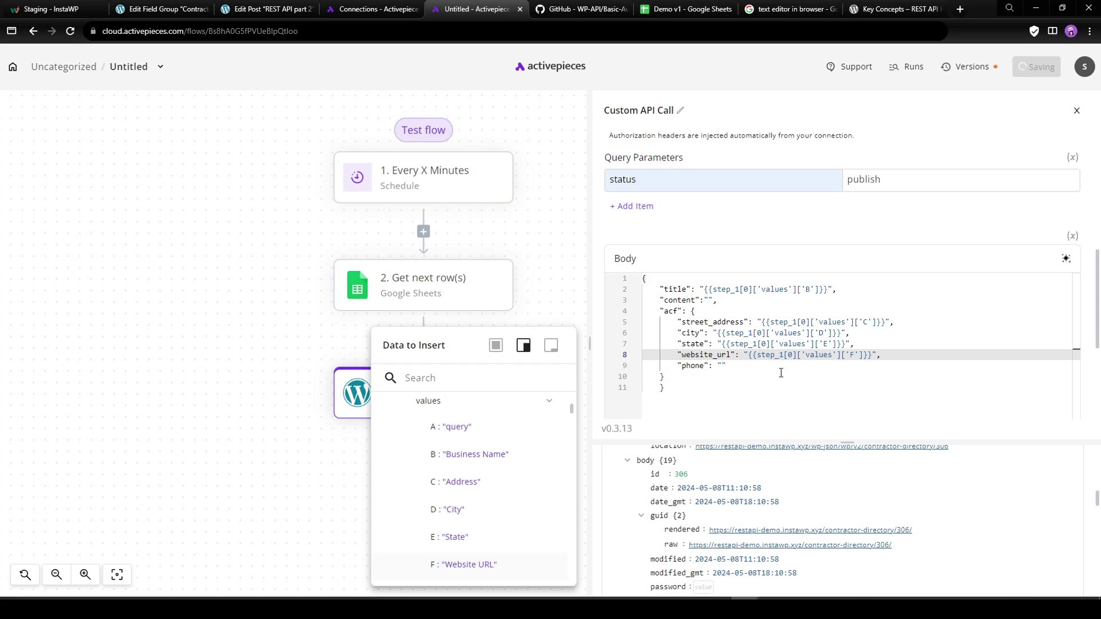
left_click(722, 367)
scroll(467, 476, "down", 1)
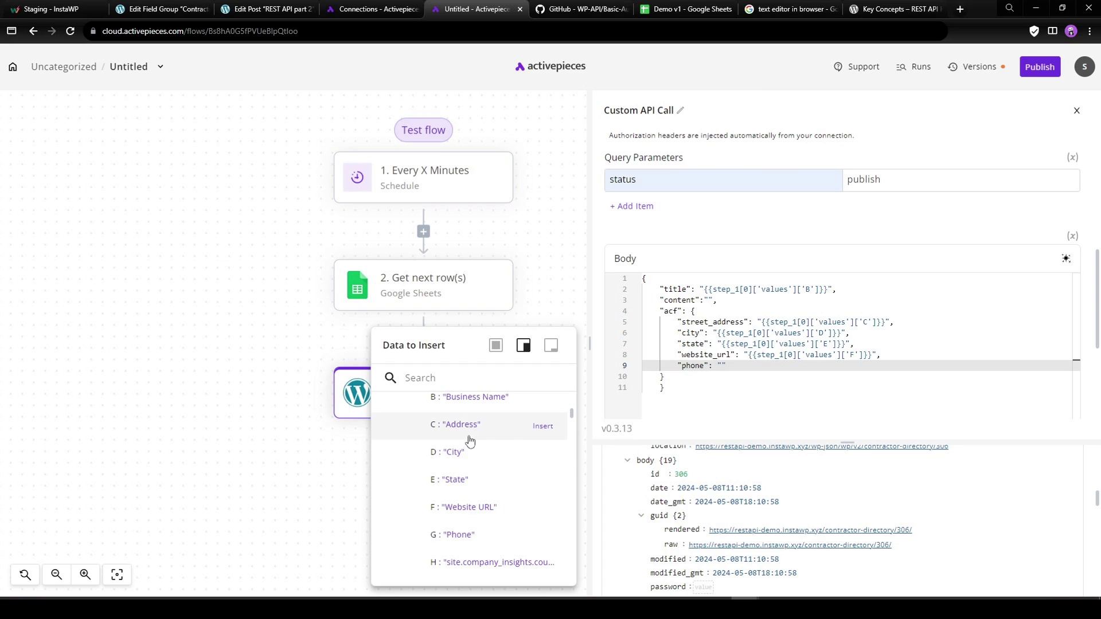
left_click(465, 534)
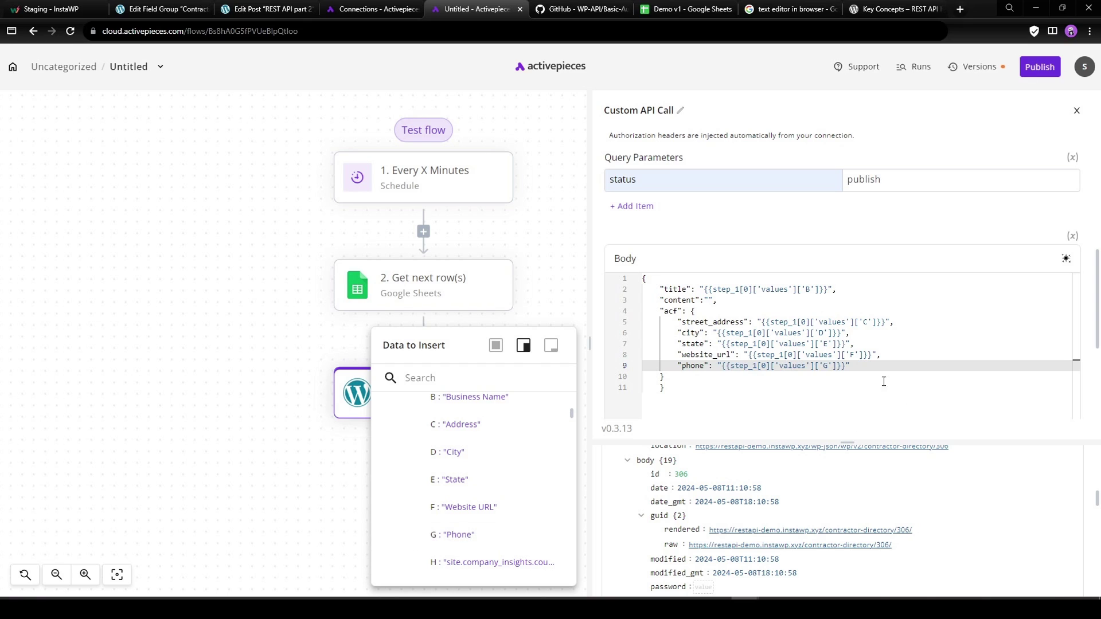
scroll(803, 504, "up", 10)
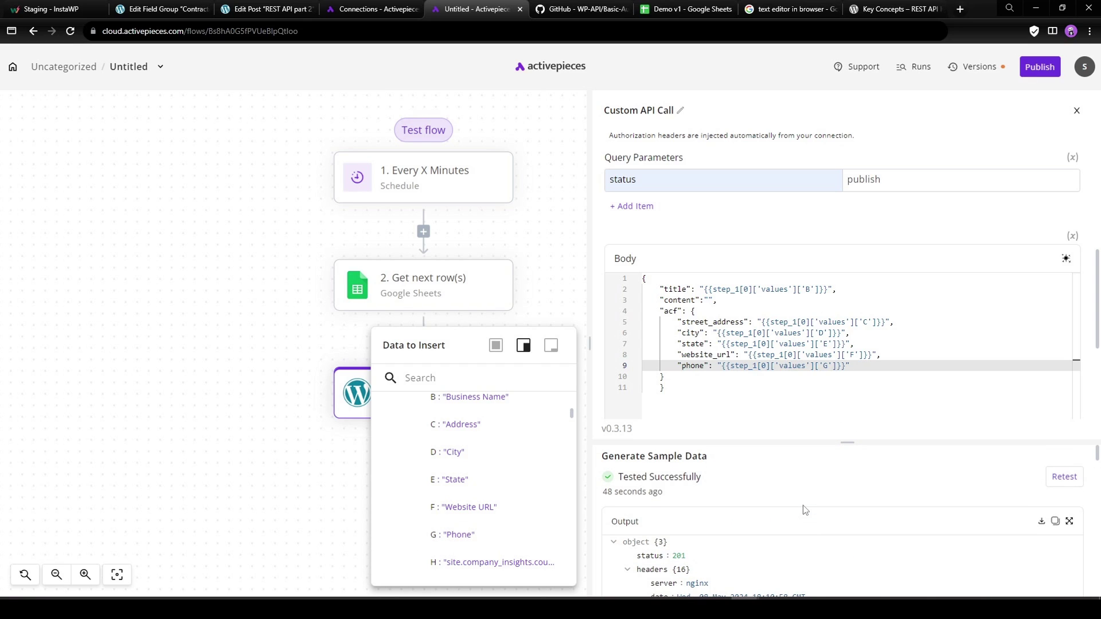
Retest the call, check the Business Name title and street_address in the response, then view Demo v1.
left_click(1063, 477)
left_click_drag(847, 442, 846, 326)
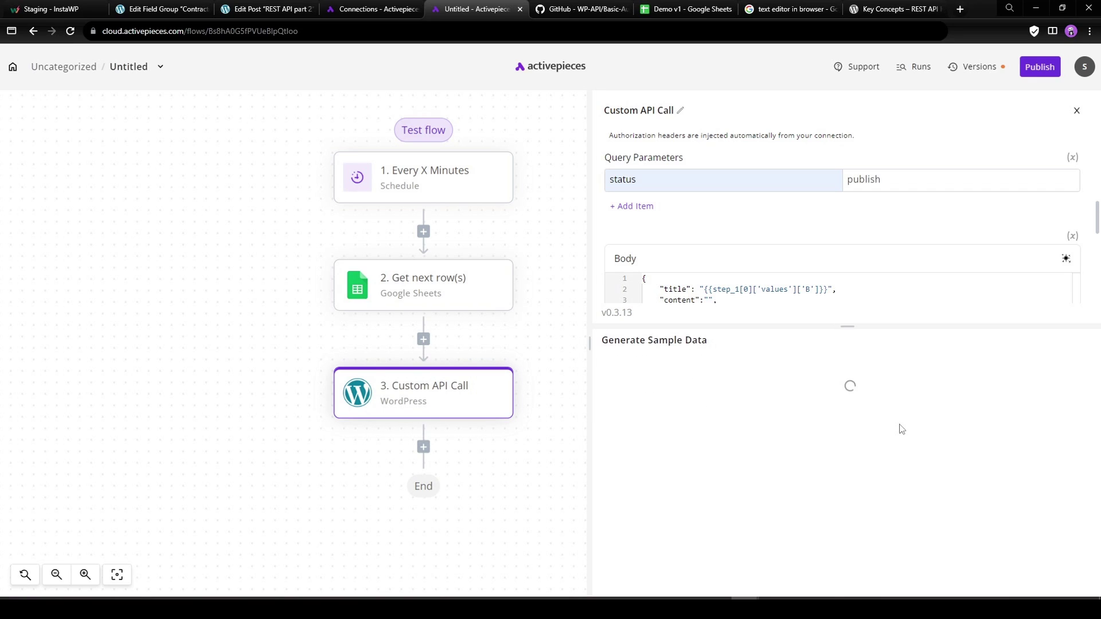
scroll(799, 453, "down", 6)
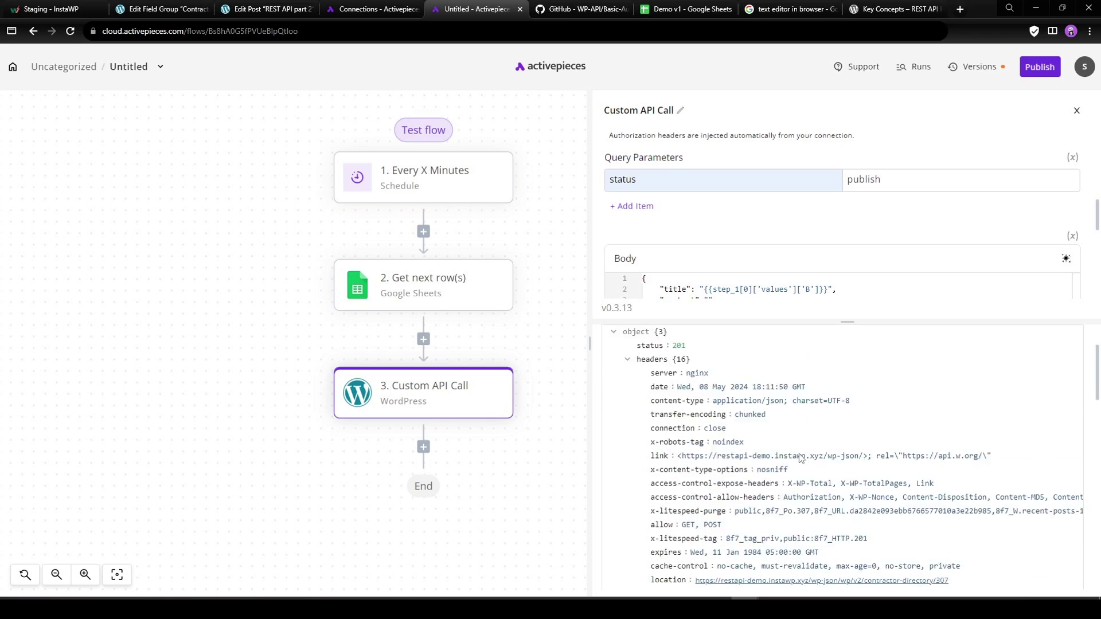
scroll(799, 452, "down", 2)
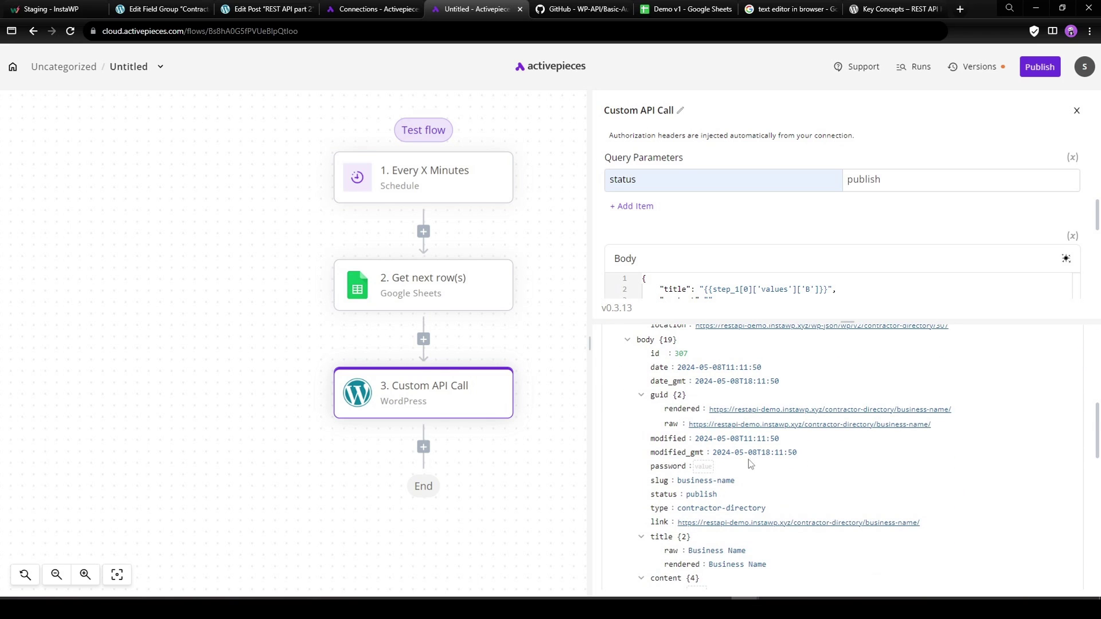
left_click_drag(688, 493, 733, 491)
scroll(733, 491, "down", 5)
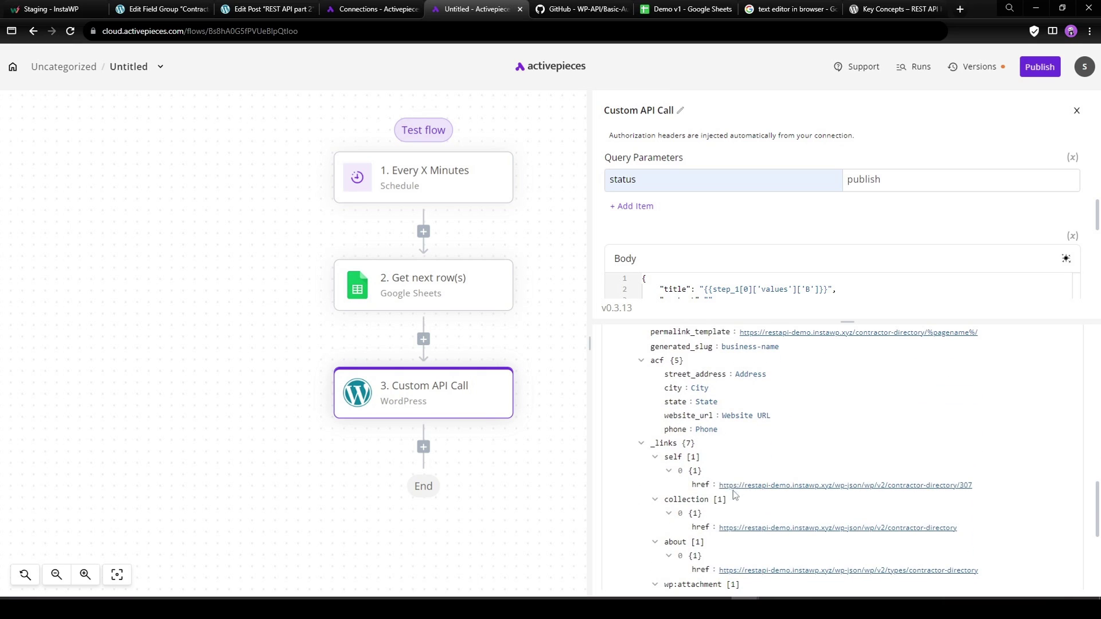
left_click_drag(728, 380, 751, 377)
left_click(704, 403)
scroll(875, 461, "up", 15)
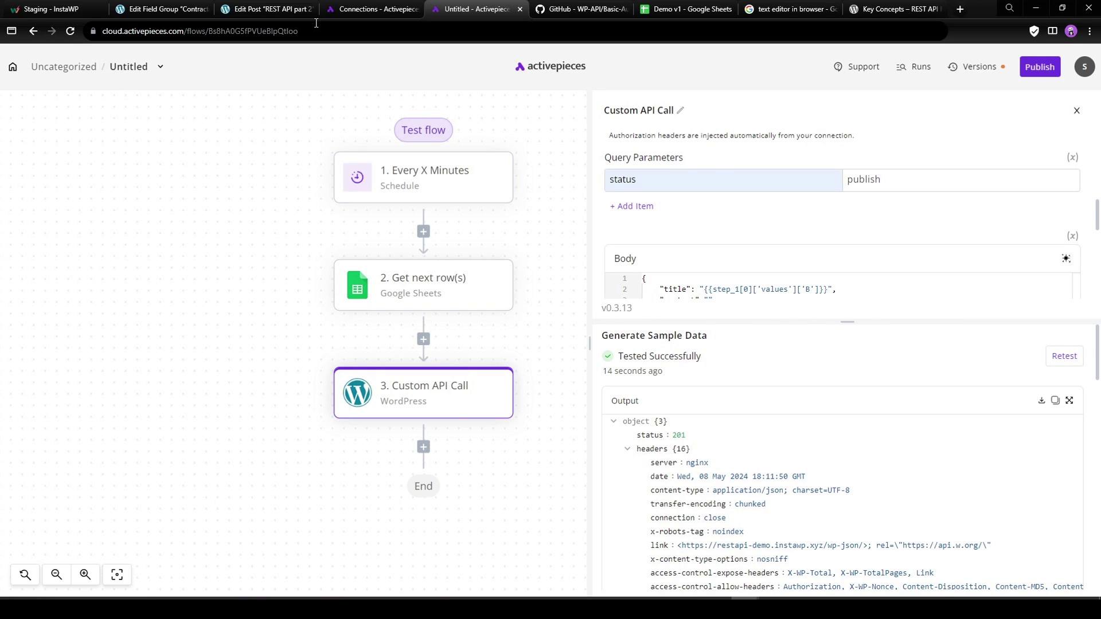
left_click(662, 10)
left_click(168, 148)
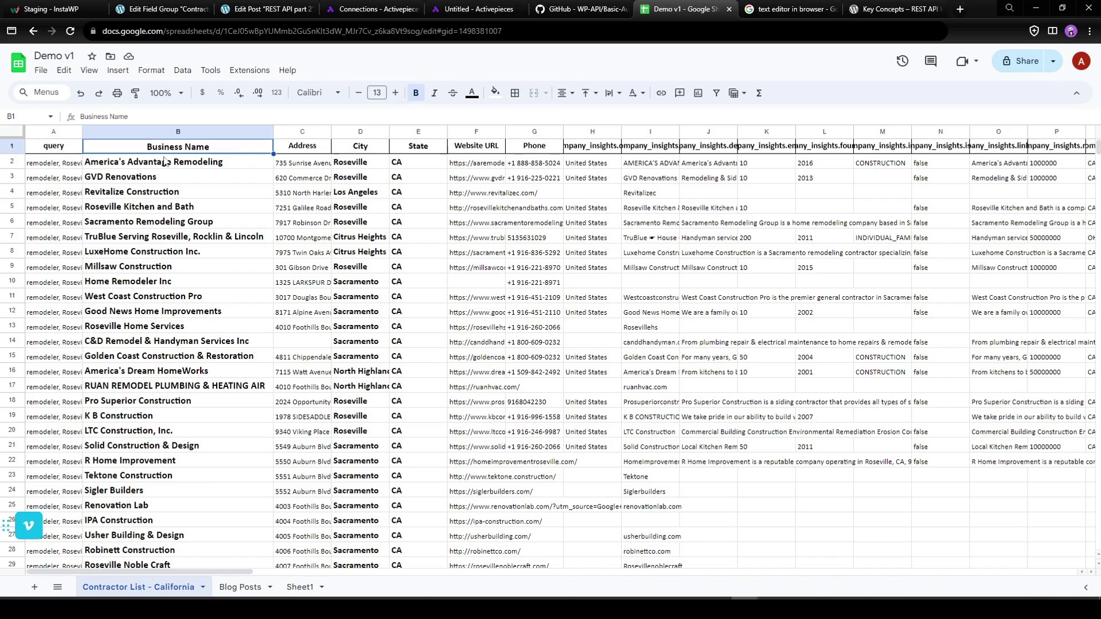
left_click(159, 167)
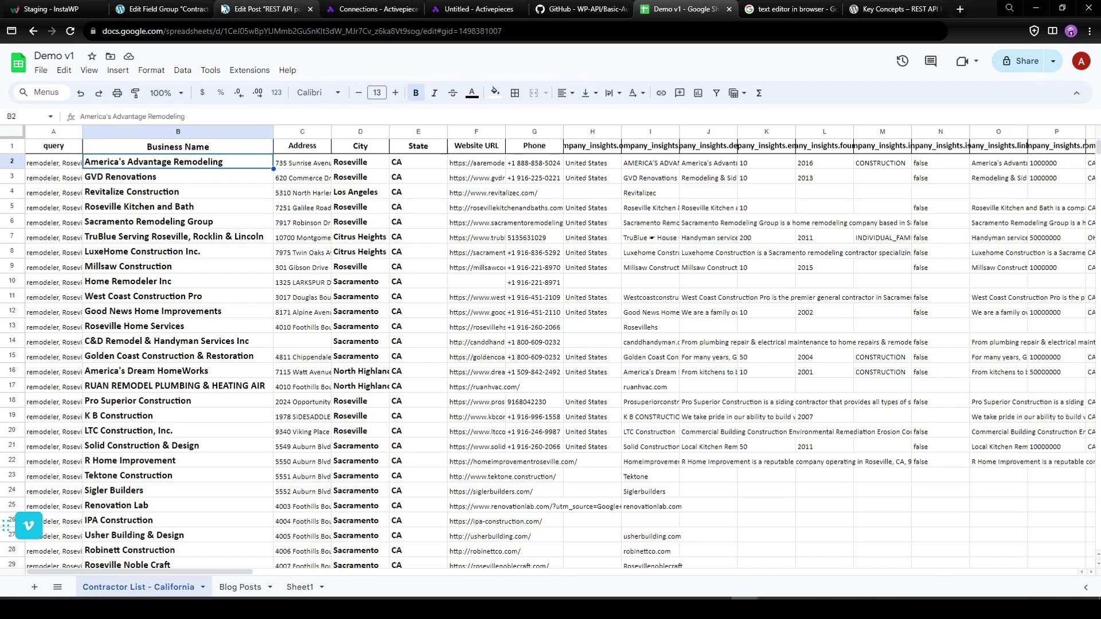
left_click(476, 9)
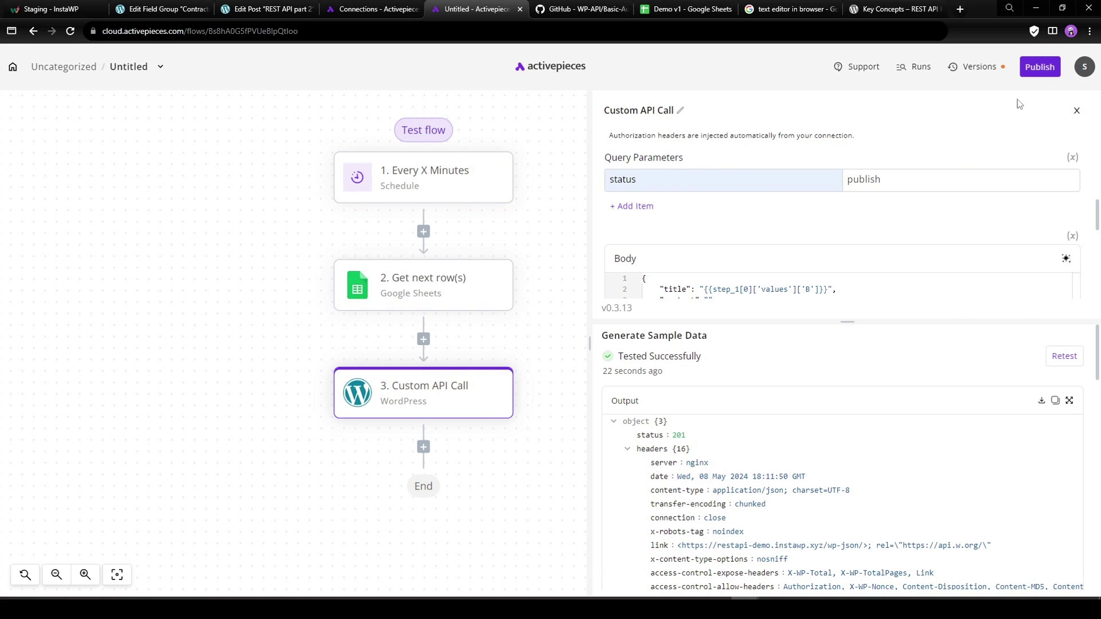
left_click(1038, 67)
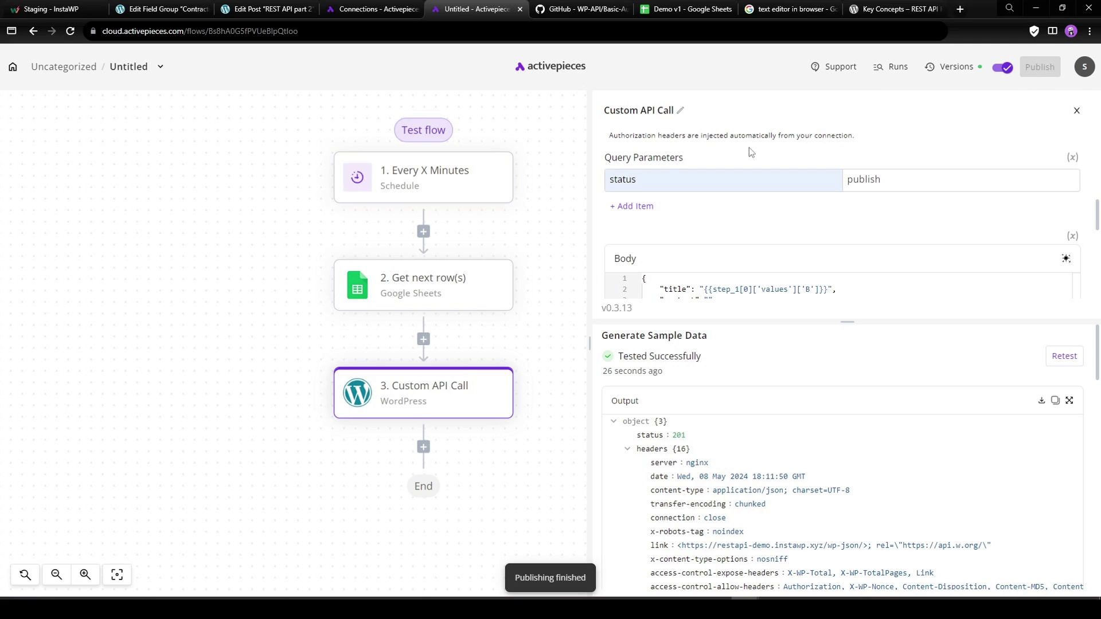
left_click(680, 9)
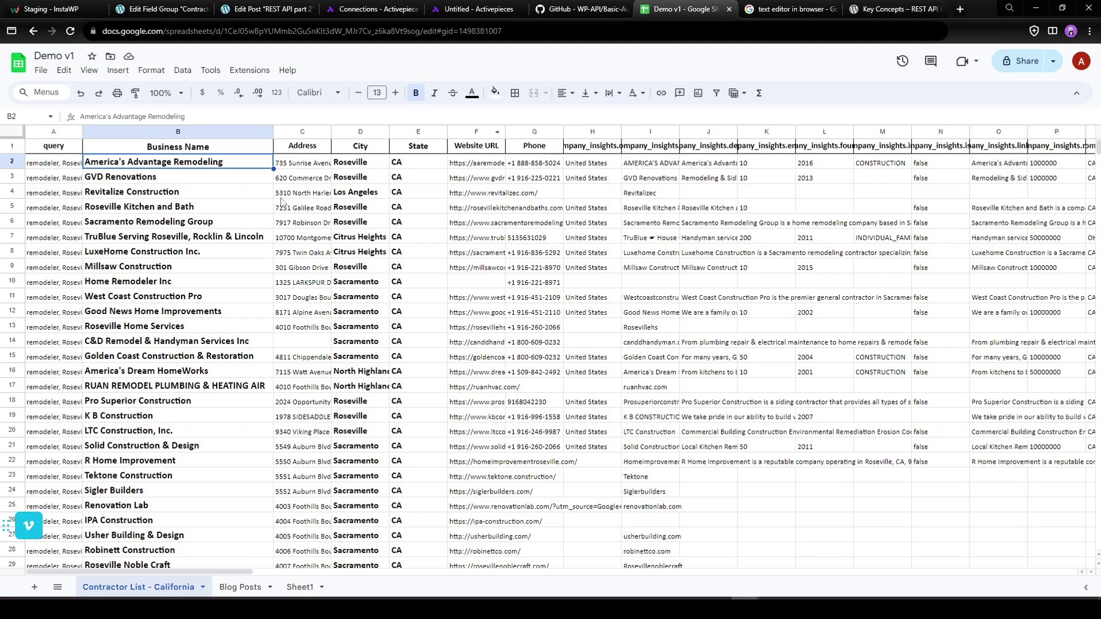
left_click(198, 174)
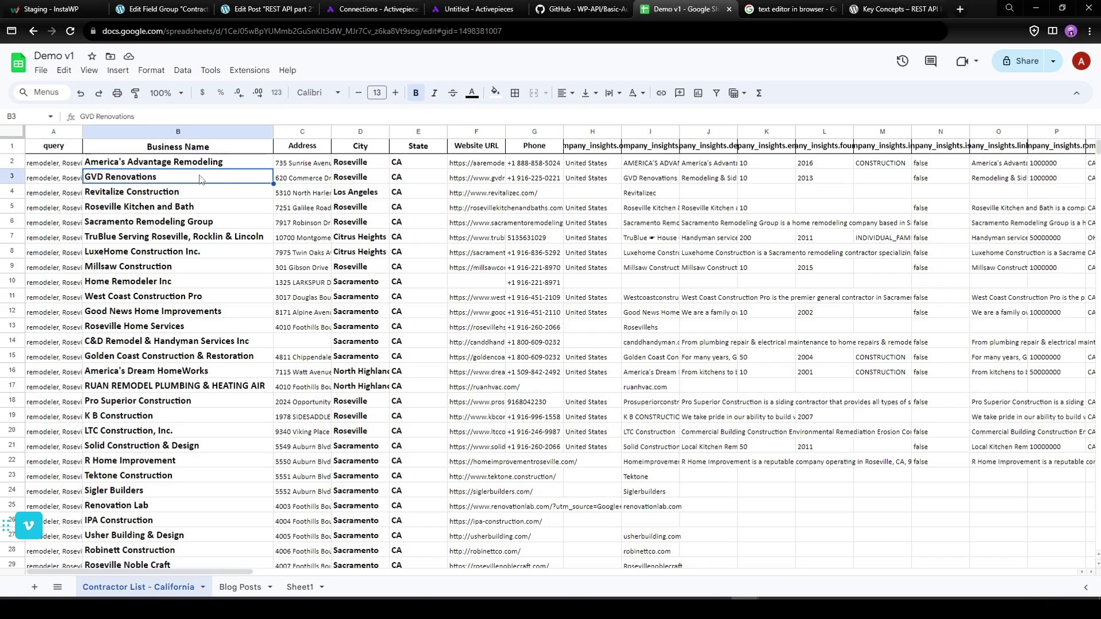
key("Down")
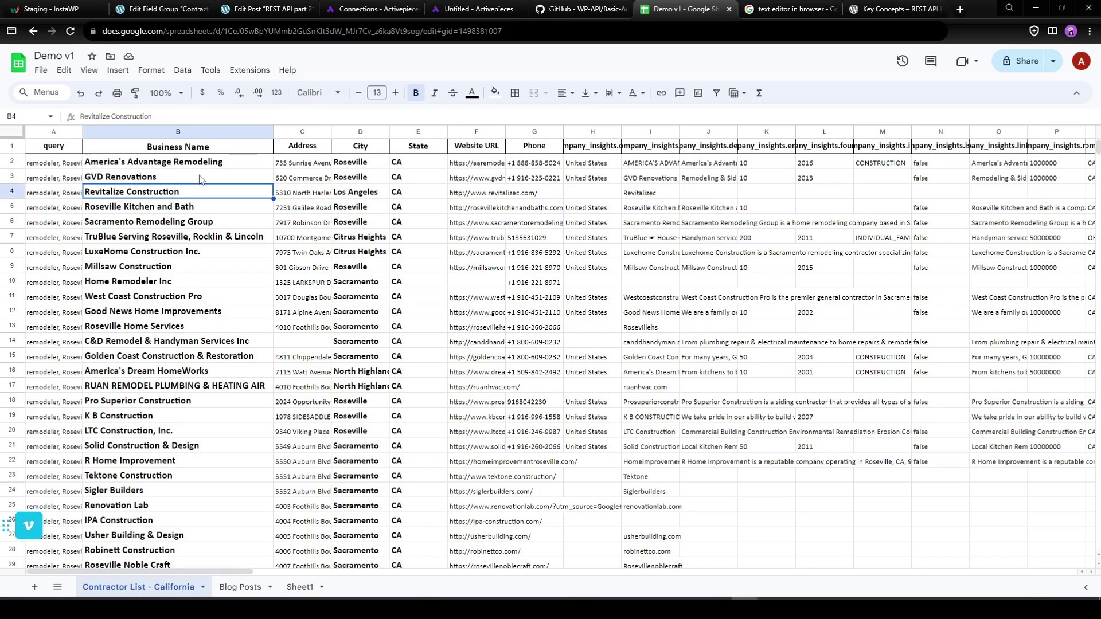
key("Down")
key("Down")
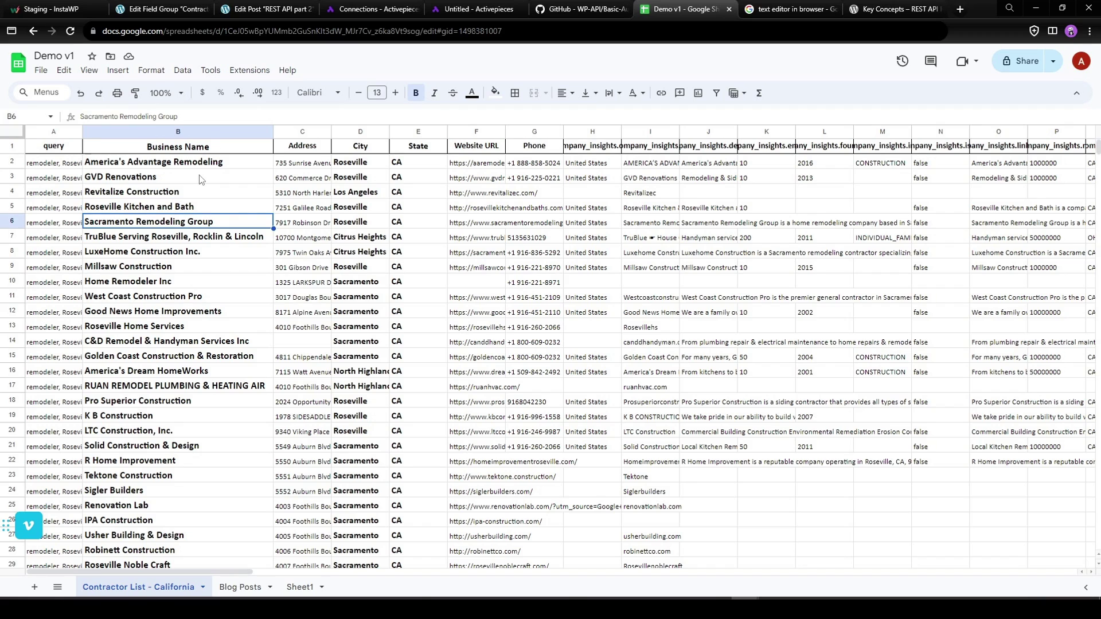
left_click_drag(376, 162, 366, 387)
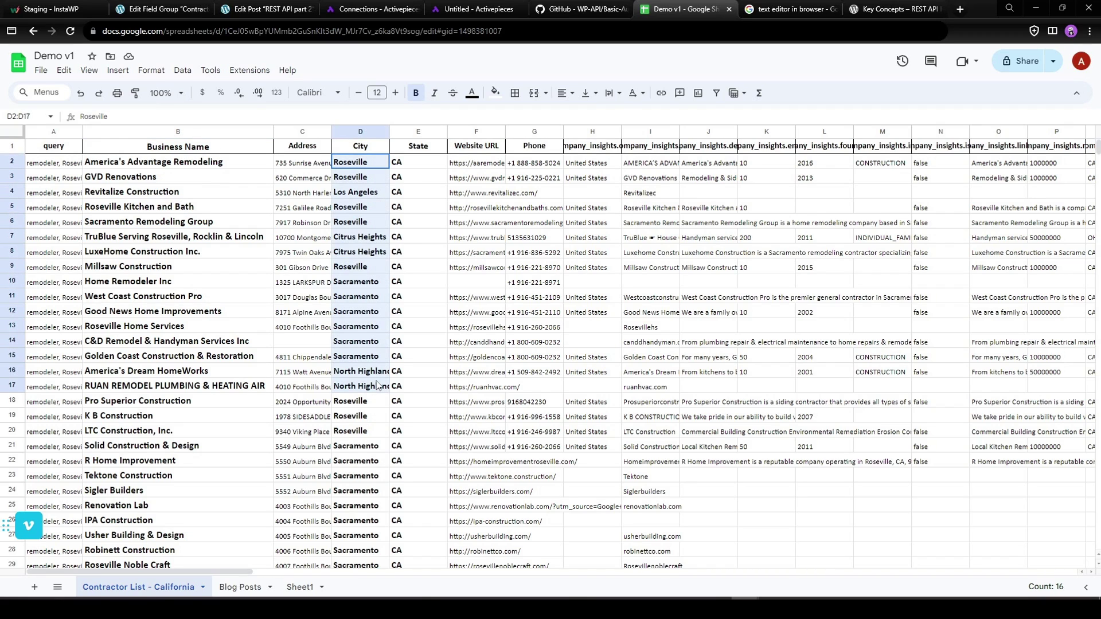
left_click_drag(440, 166, 424, 387)
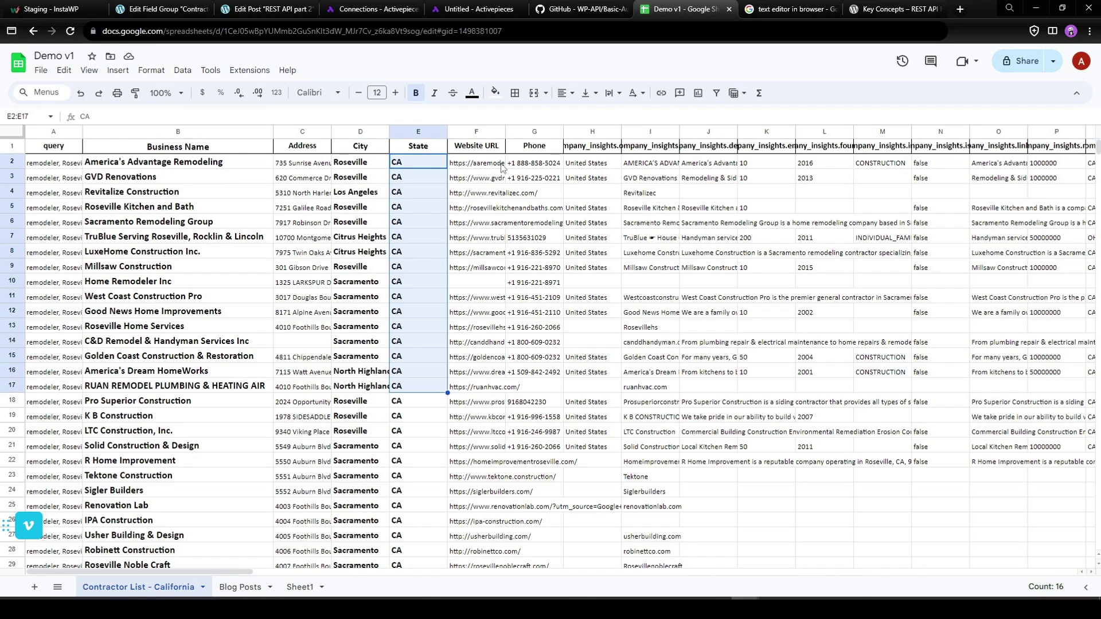
left_click_drag(504, 166, 492, 405)
Trash the untitled and the Business Name Contractor Directory posts.
left_click(239, 12)
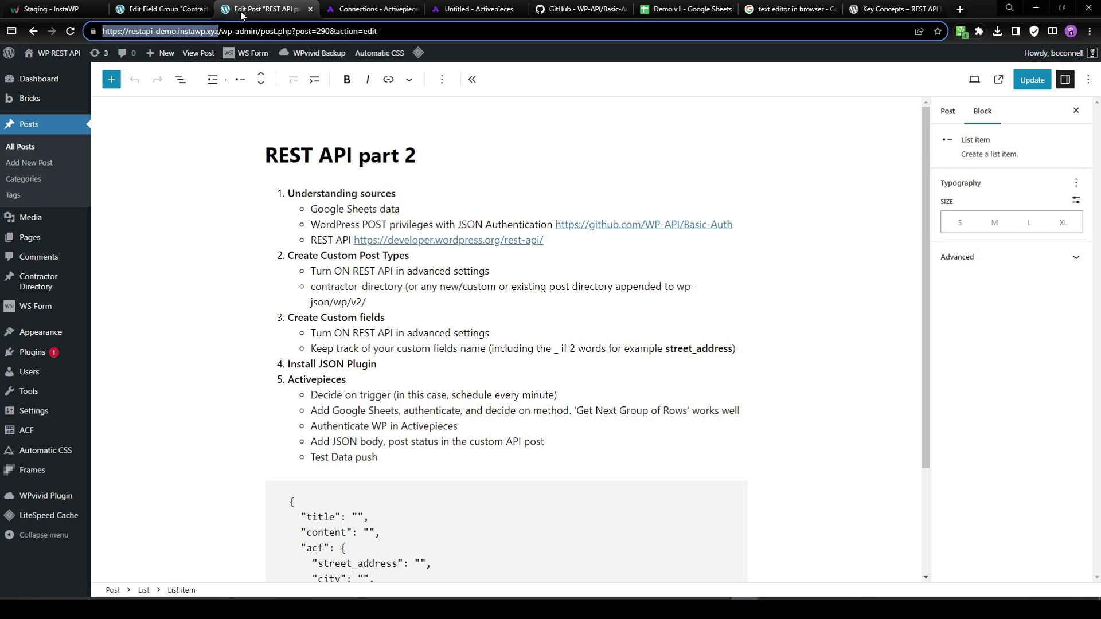
left_click(163, 8)
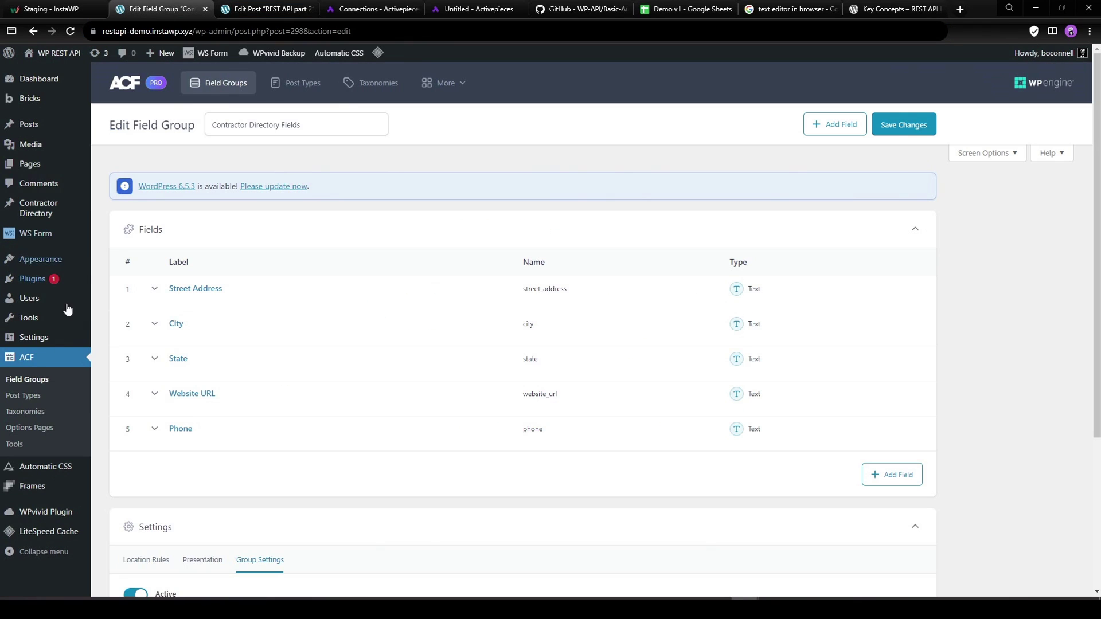
left_click(38, 208)
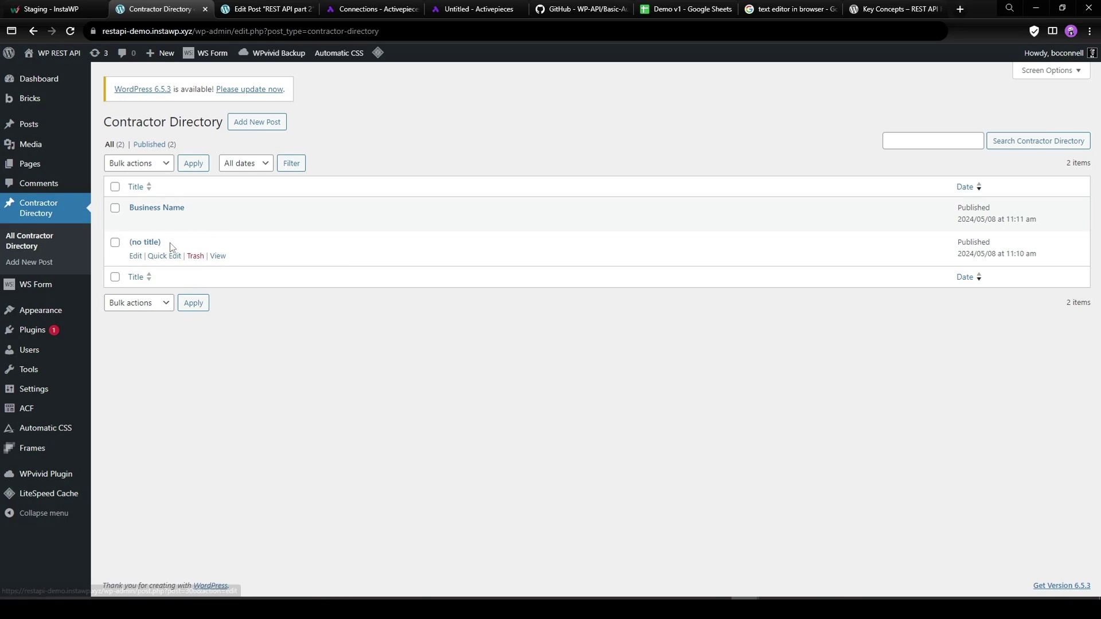
left_click(195, 256)
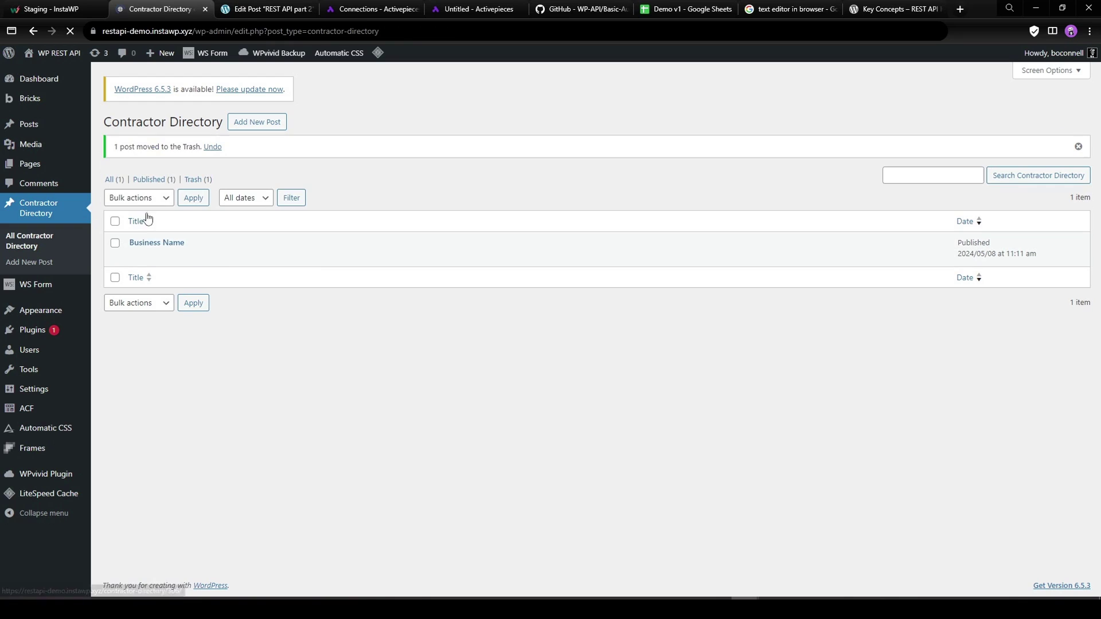
left_click(193, 258)
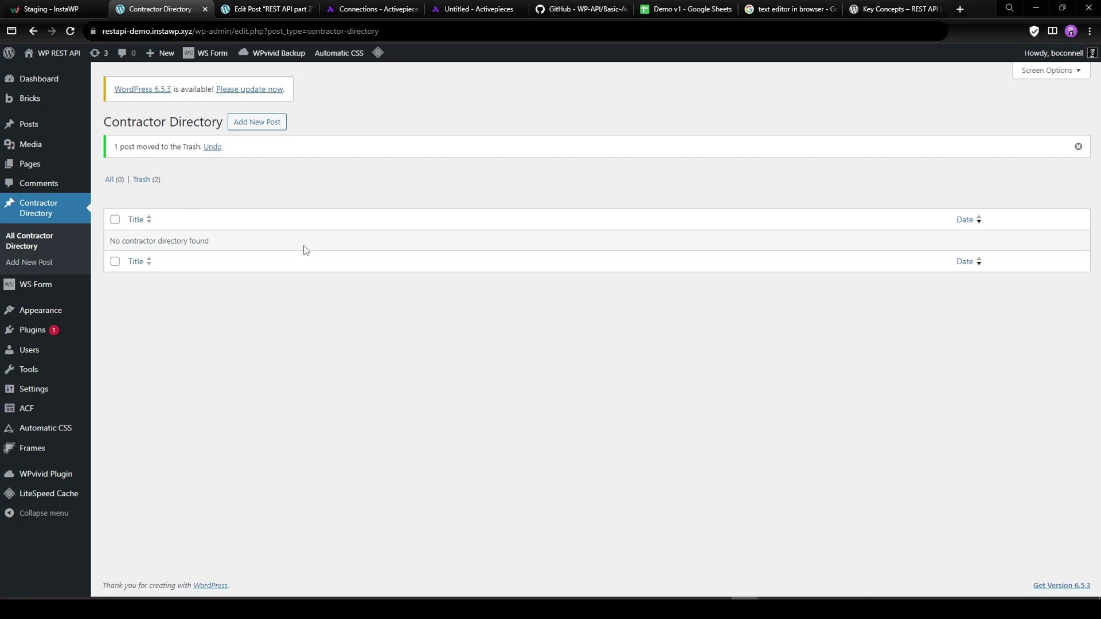
Review the REST API part 2 notes on Google Sheets data and Custom Post Types.
left_click(250, 10)
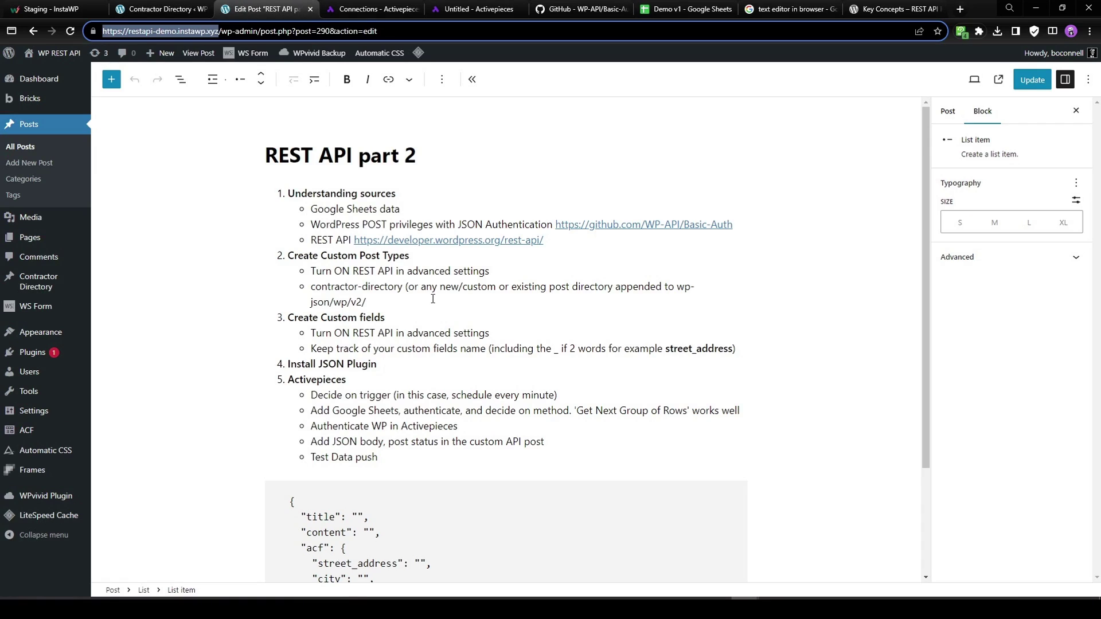
left_click(400, 210)
key("shift+Left")
key("shift+Left")
key("shift+Left")
key("shift+Left")
key("shift+Left")
key("shift+Left")
key("shift+Left")
key("shift+Left")
key("shift+Left")
key("shift+Left")
key("shift+Left")
key("shift+Left")
key("shift+Left")
key("shift+Left")
key("shift+Left")
key("shift+Left")
key("shift+Left")
key("shift+Left")
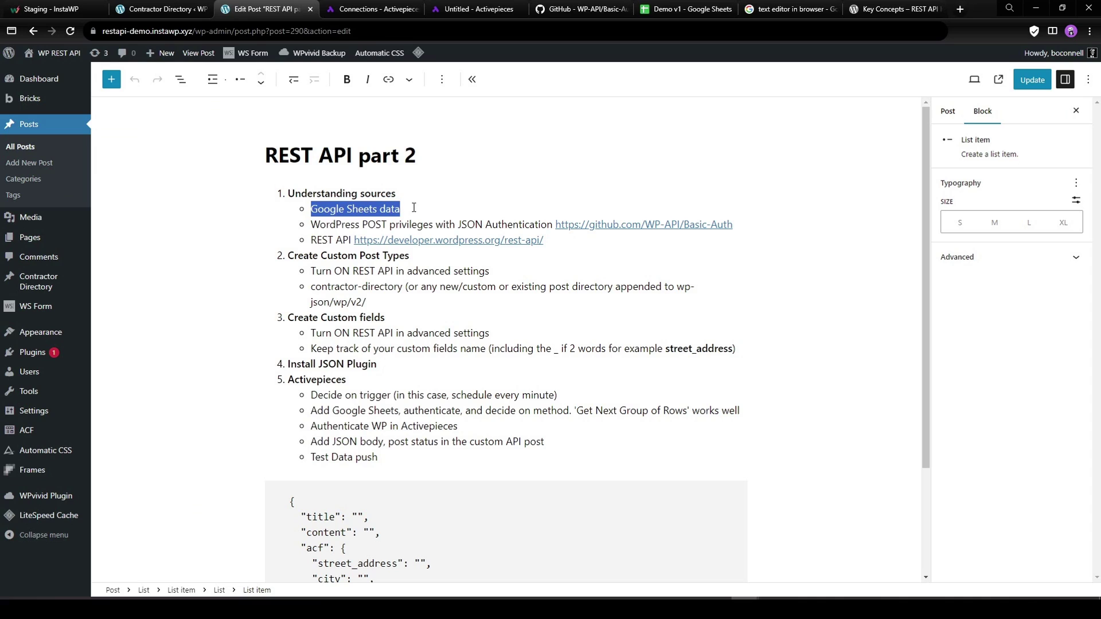
left_click(414, 207)
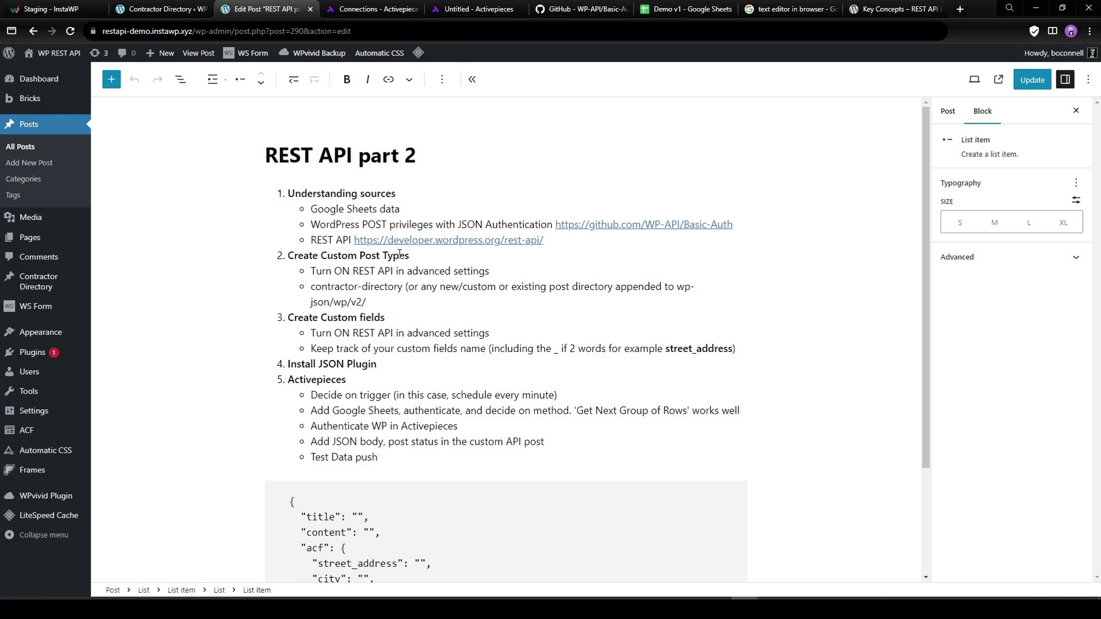
left_click_drag(410, 256, 320, 258)
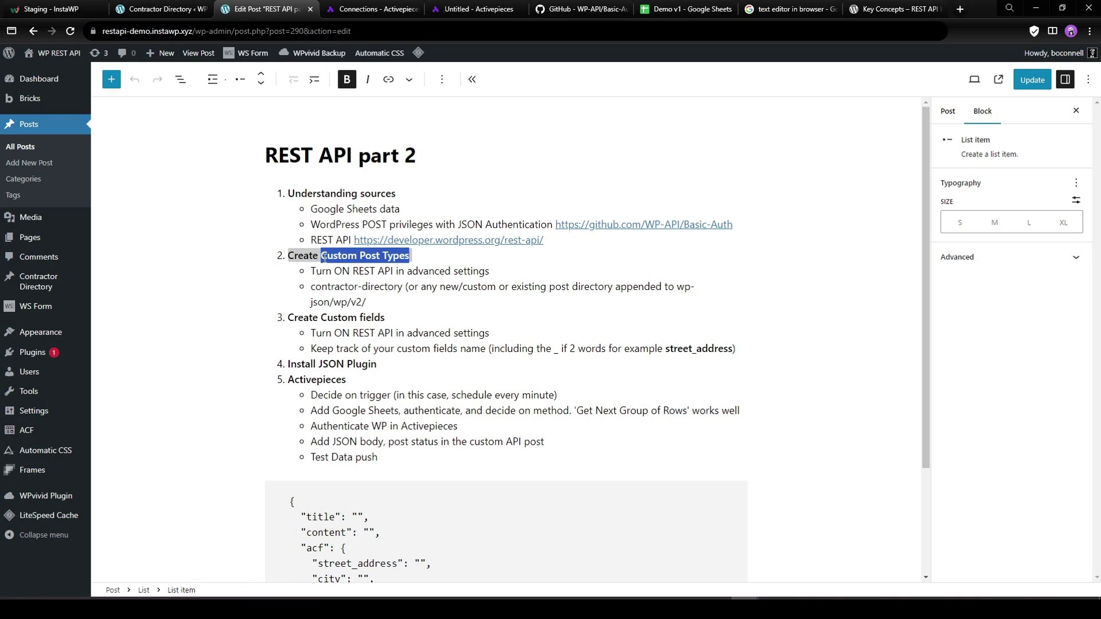
left_click(327, 255)
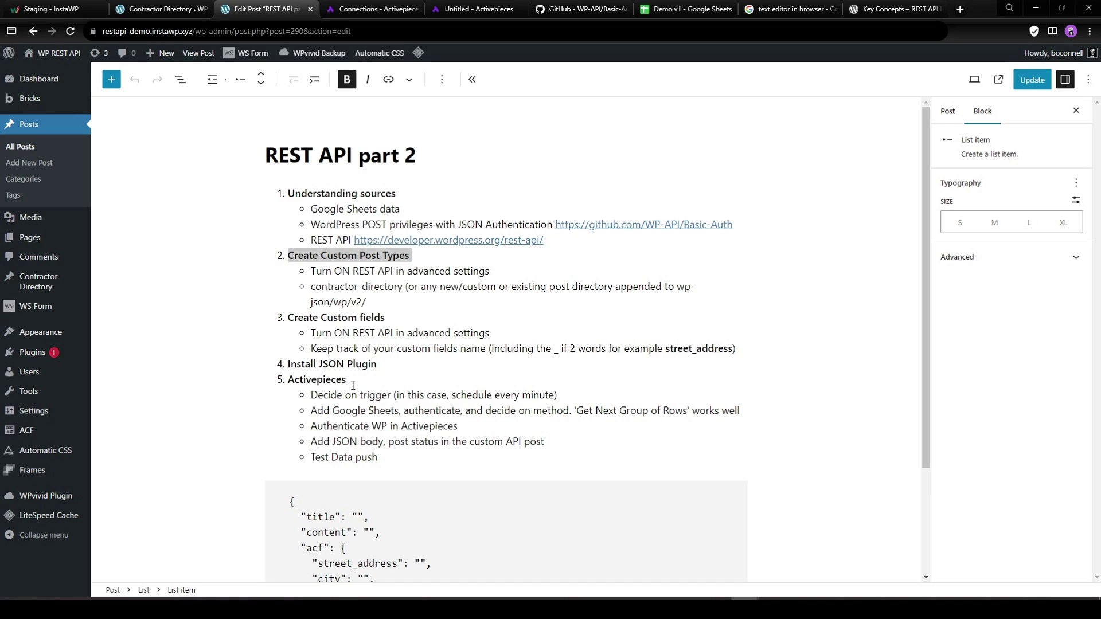
scroll(350, 436, "down", 1)
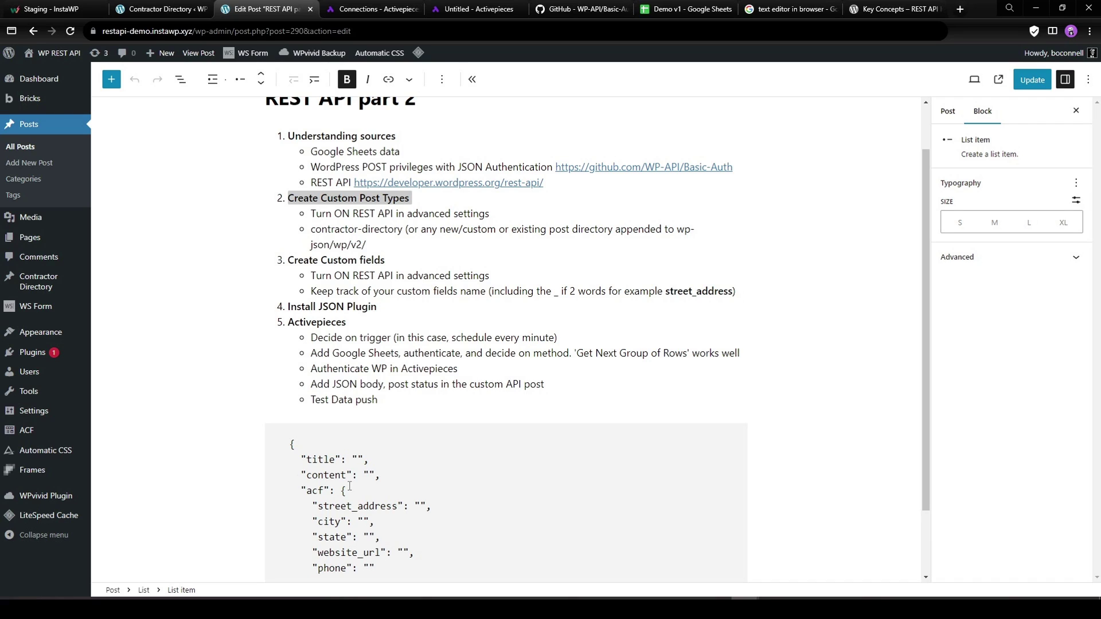
scroll(417, 389, "up", 1)
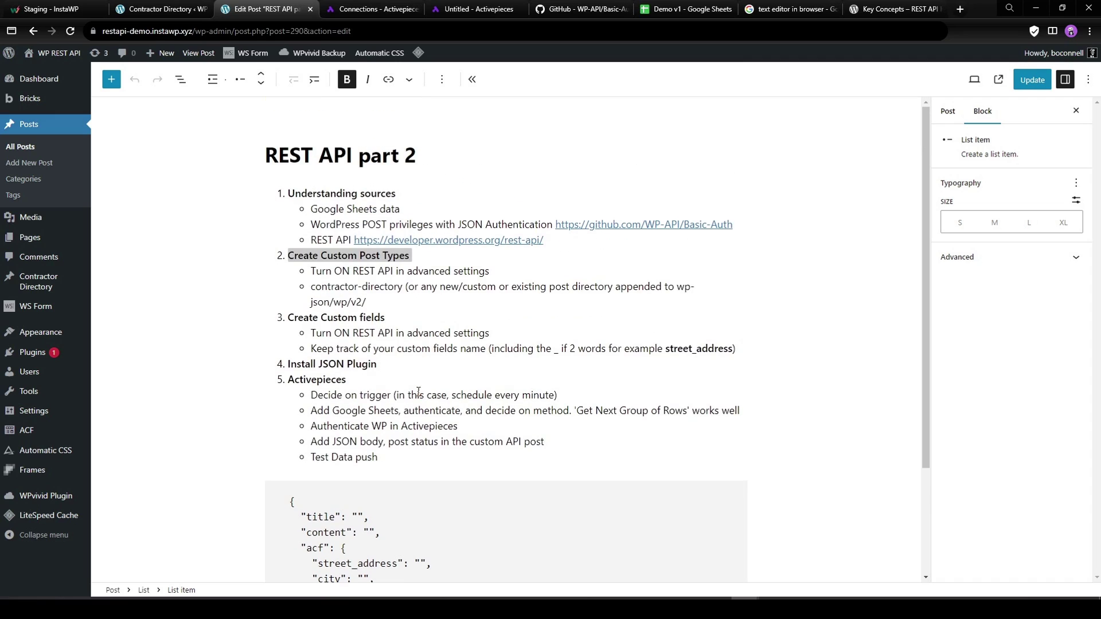
left_click(473, 318)
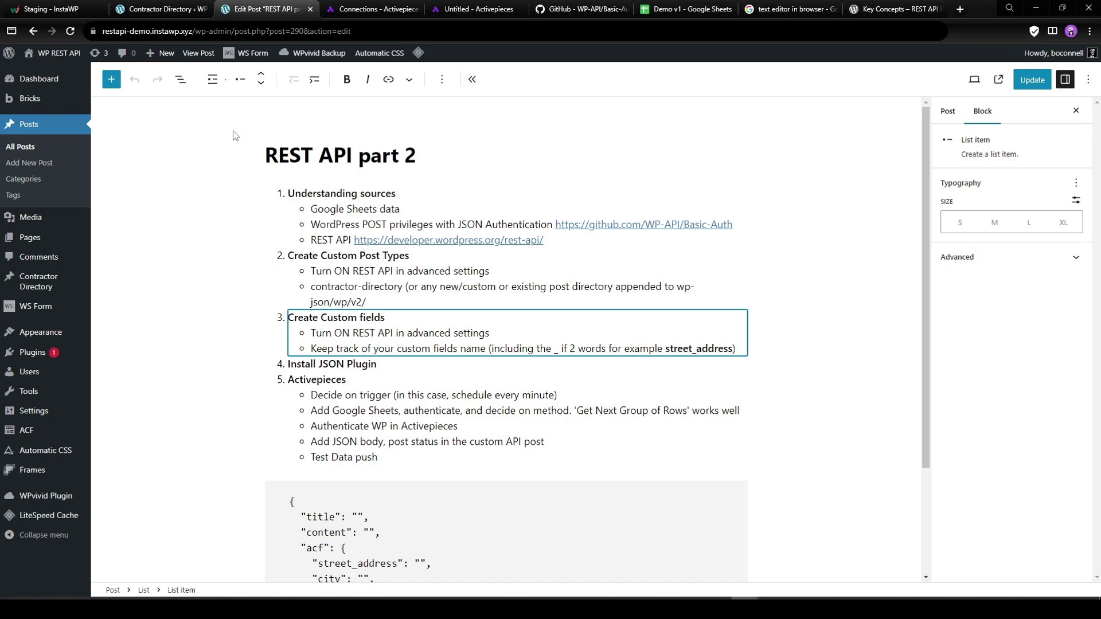
Reload the Contractor Directory list to reveal the new published Business Name post.
left_click(155, 6)
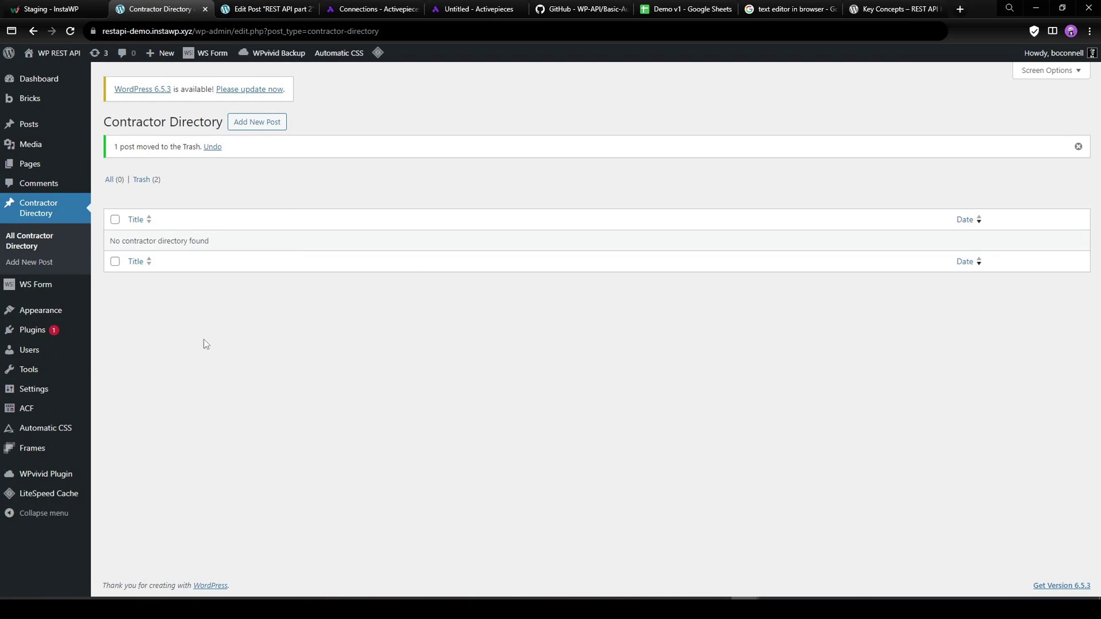
left_click(71, 32)
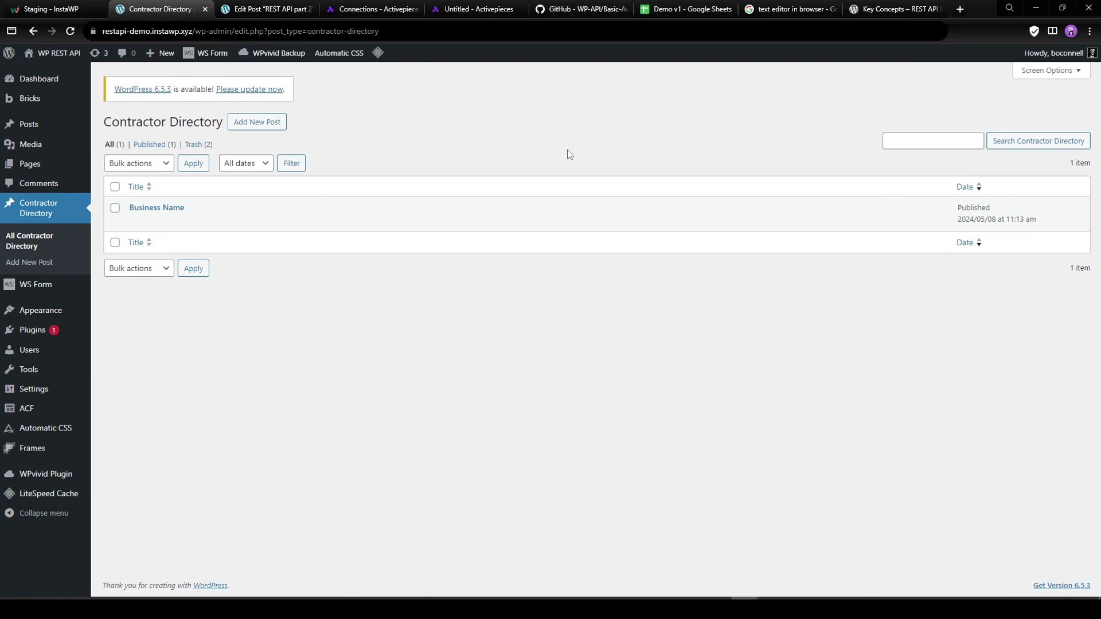
triple_click(194, 207)
left_click(267, 217)
Inspect the Custom API Call URL and body, then reload the Contractor Directory list for America's Advantage Remodeling.
left_click(470, 14)
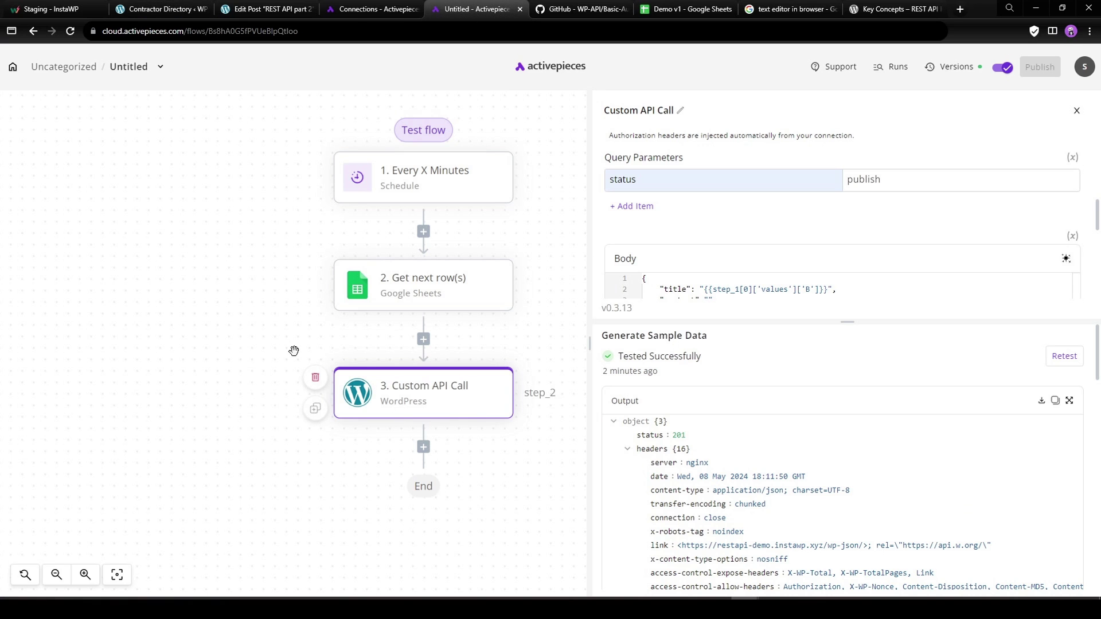
left_click_drag(248, 334, 228, 278)
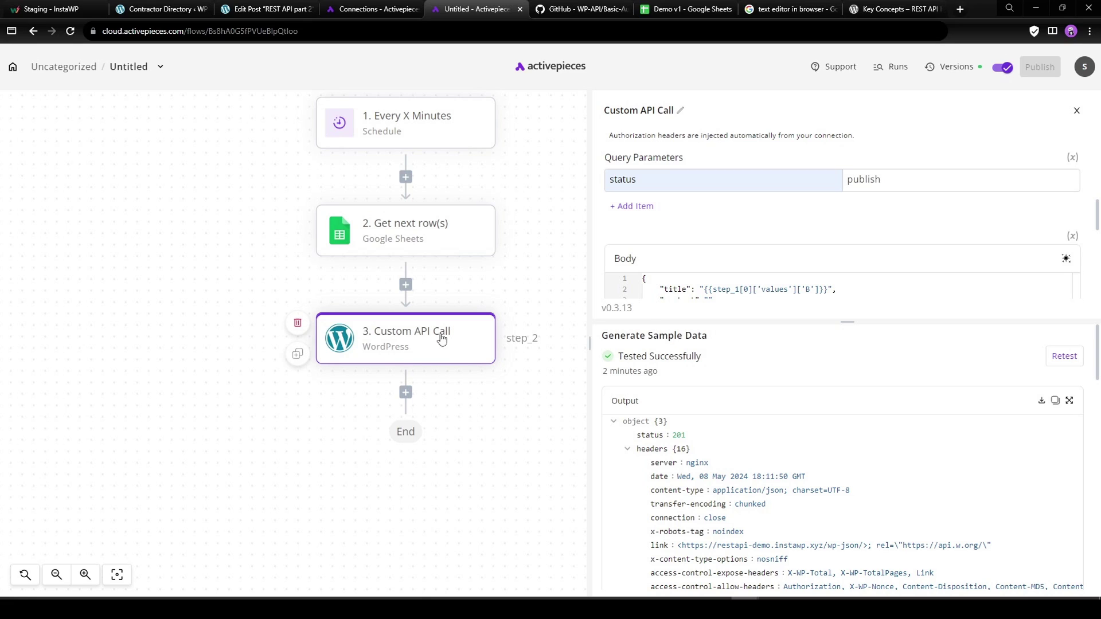
scroll(831, 211, "up", 3)
left_click_drag(933, 141, 842, 141)
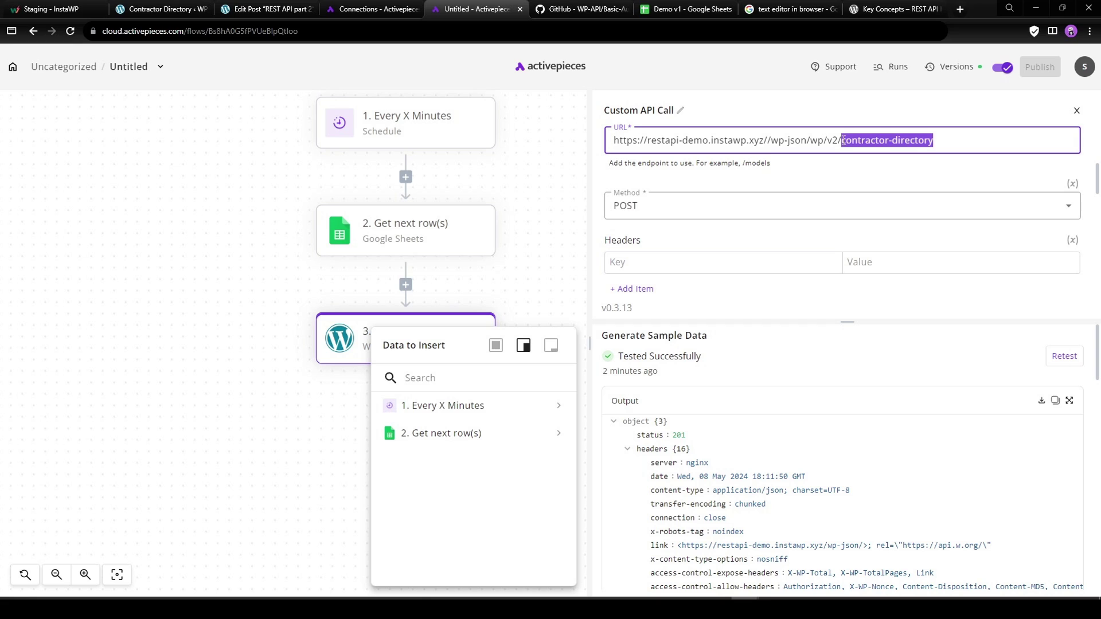
left_click(851, 174)
scroll(777, 248, "down", 2)
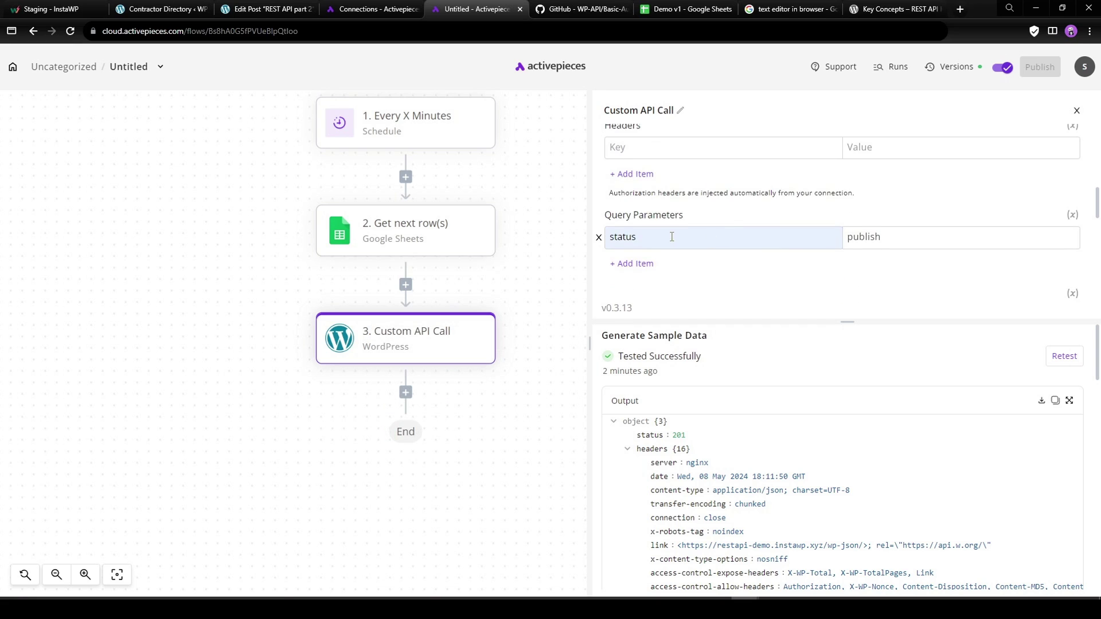
scroll(671, 237, "down", 2)
left_click_drag(705, 233, 714, 230)
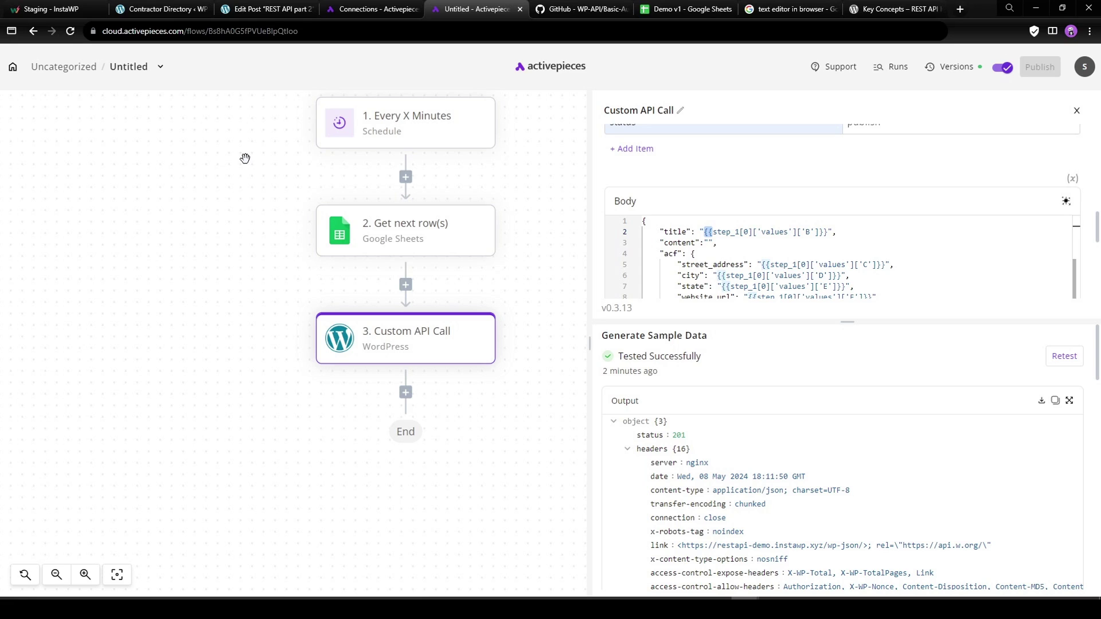
left_click(161, 9)
left_click(69, 32)
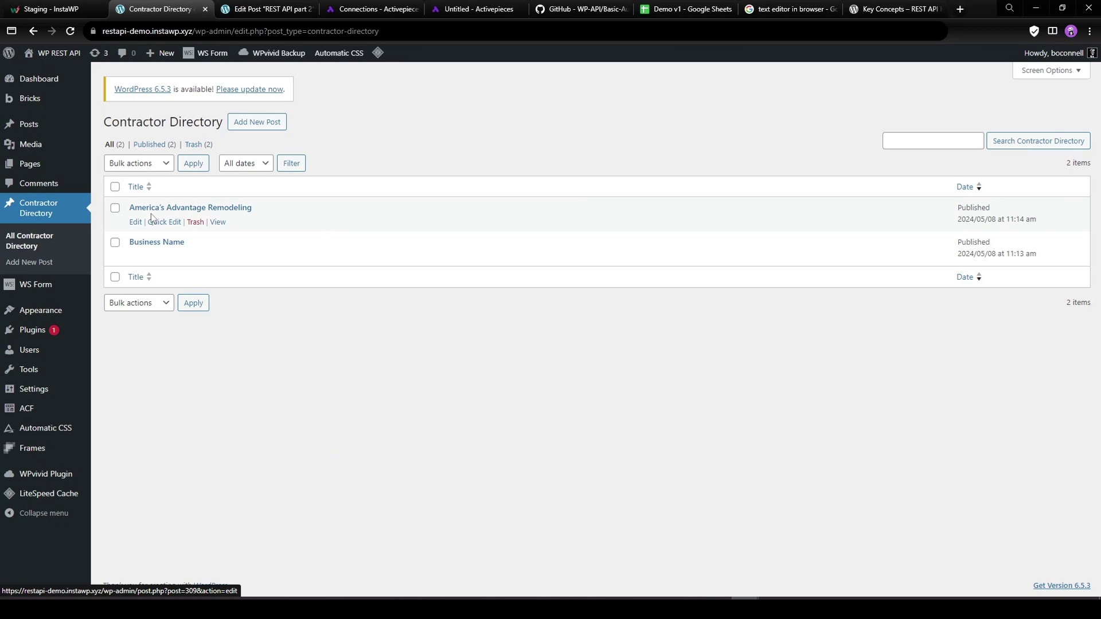
Compare the America's Advantage Remodeling sheet row with its WordPress Contractor Directory post.
left_click(673, 9)
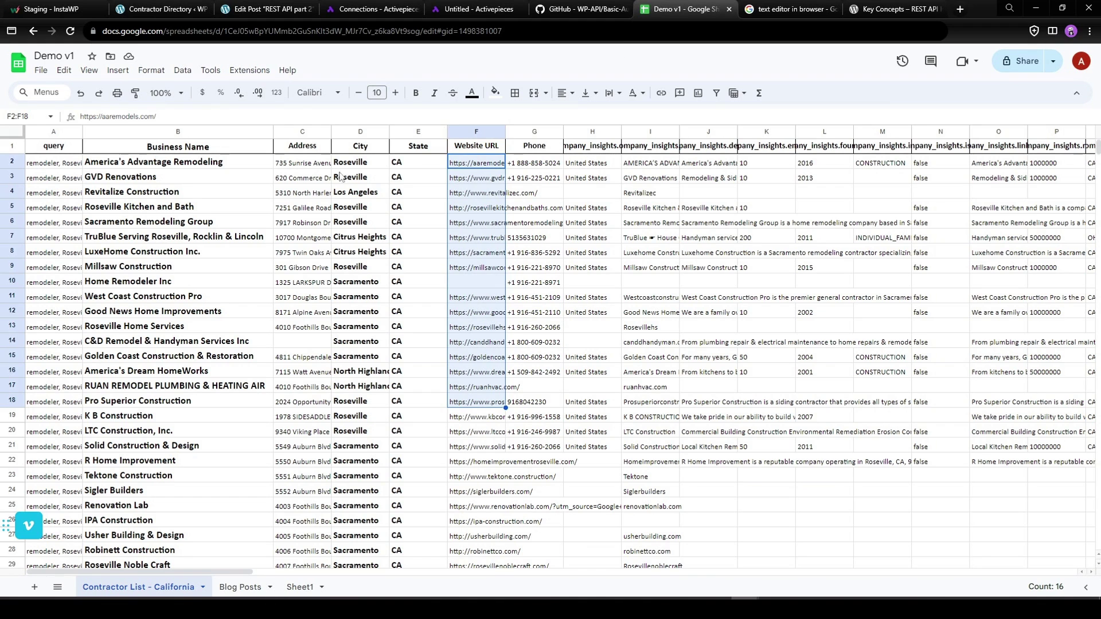
left_click(181, 165)
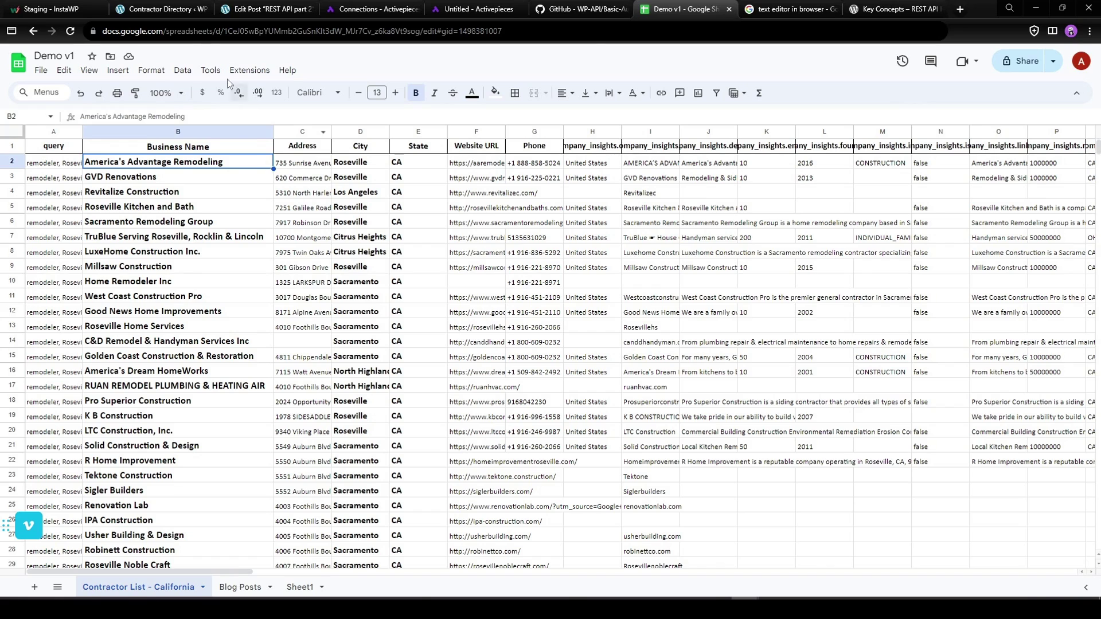
left_click(183, 12)
left_click(138, 223)
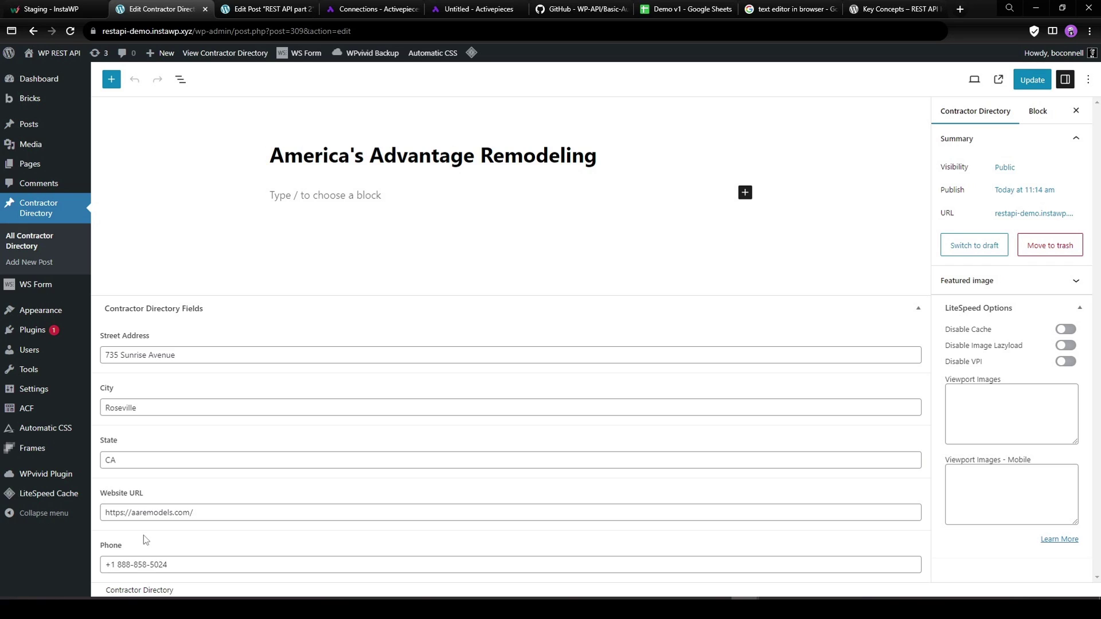
left_click(39, 210)
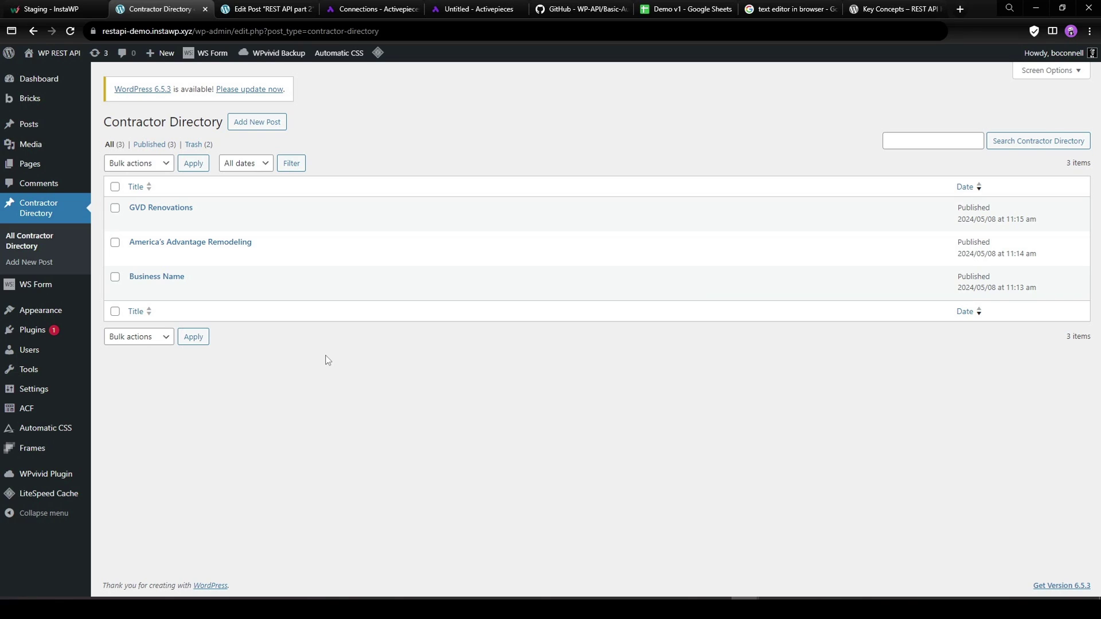
Open the GVD Renovations post and review its address, city, state, website and phone fields.
left_click(136, 221)
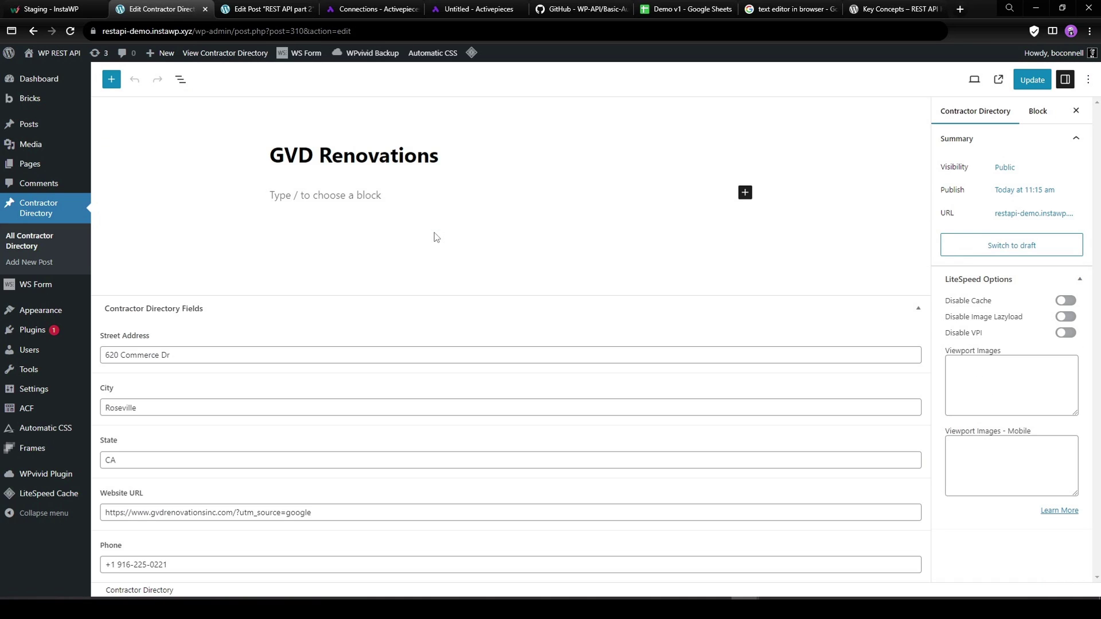
left_click_drag(217, 514, 188, 514)
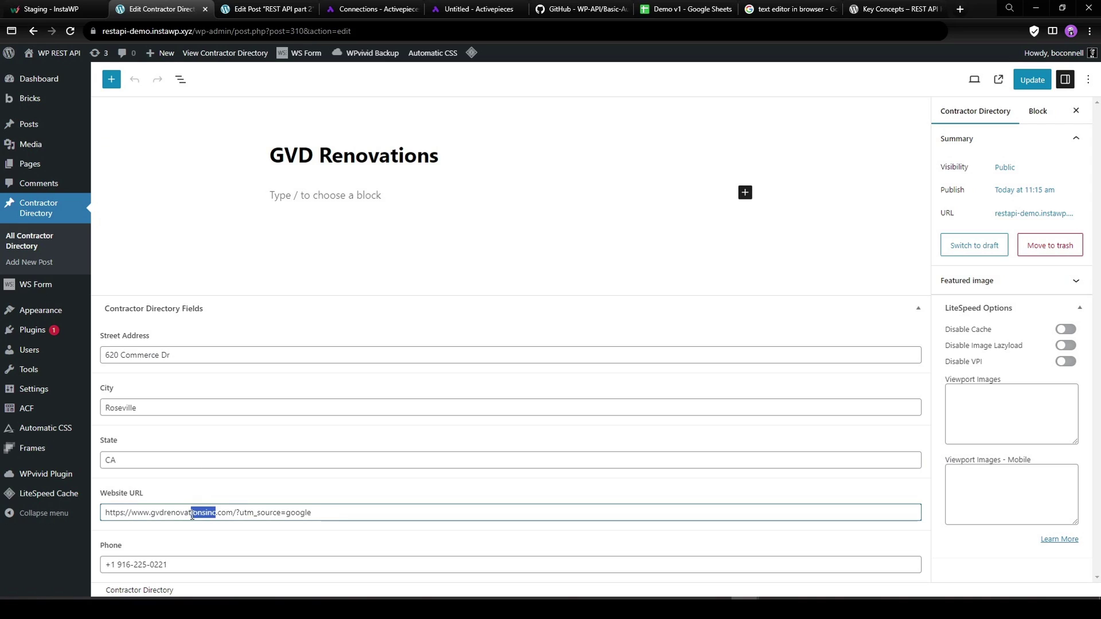
left_click(262, 332)
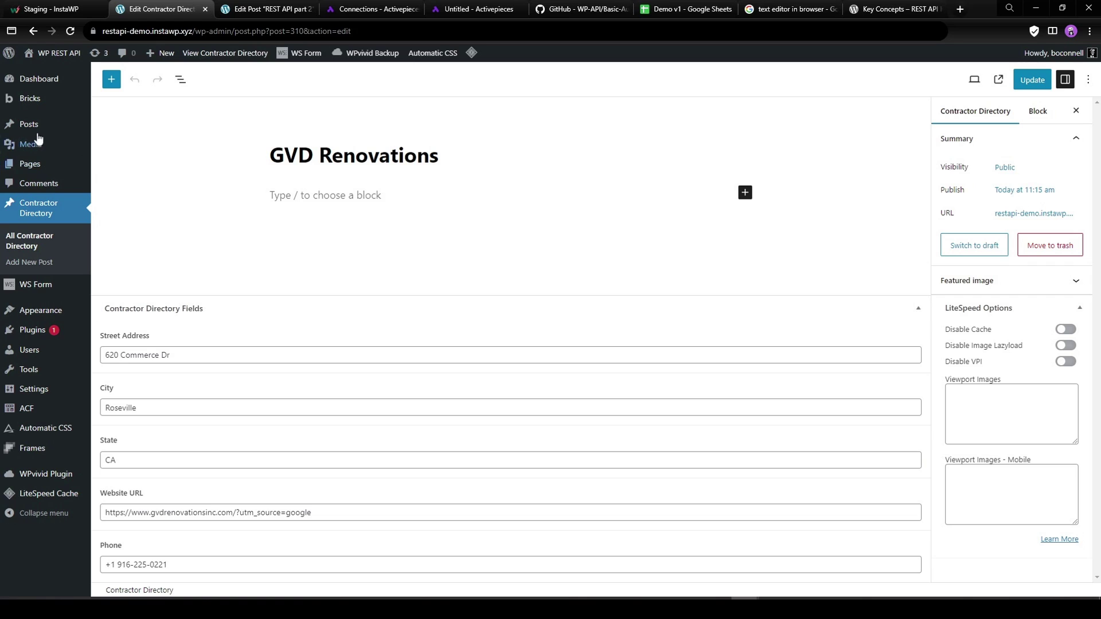
left_click(22, 166)
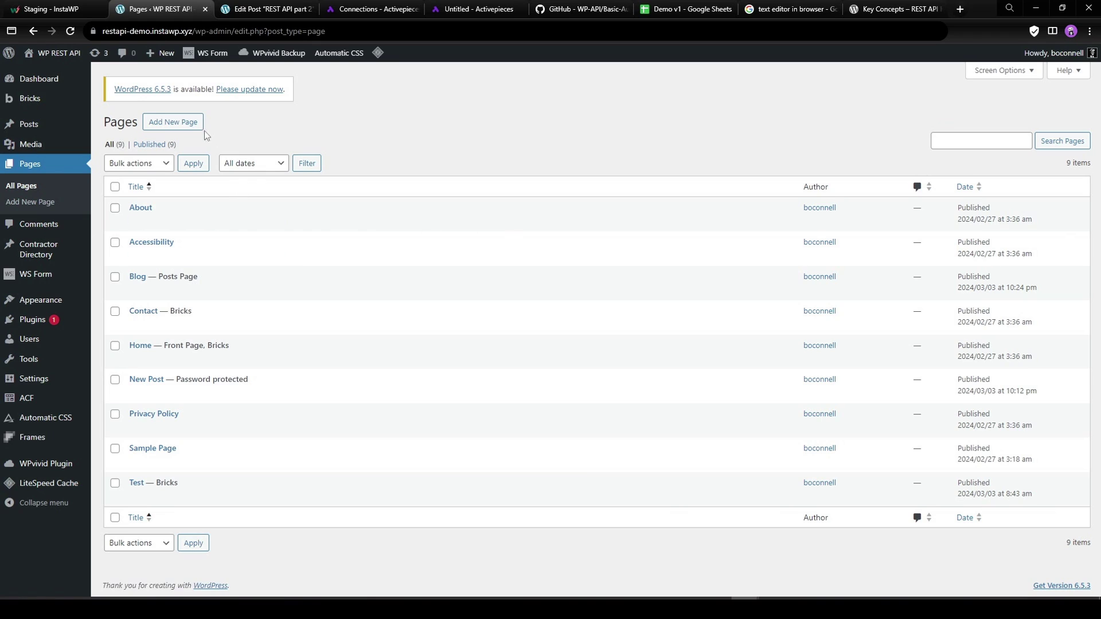
Create a page titled 'Contractor Directory', publish it, and open it in Bricks.
left_click(201, 126)
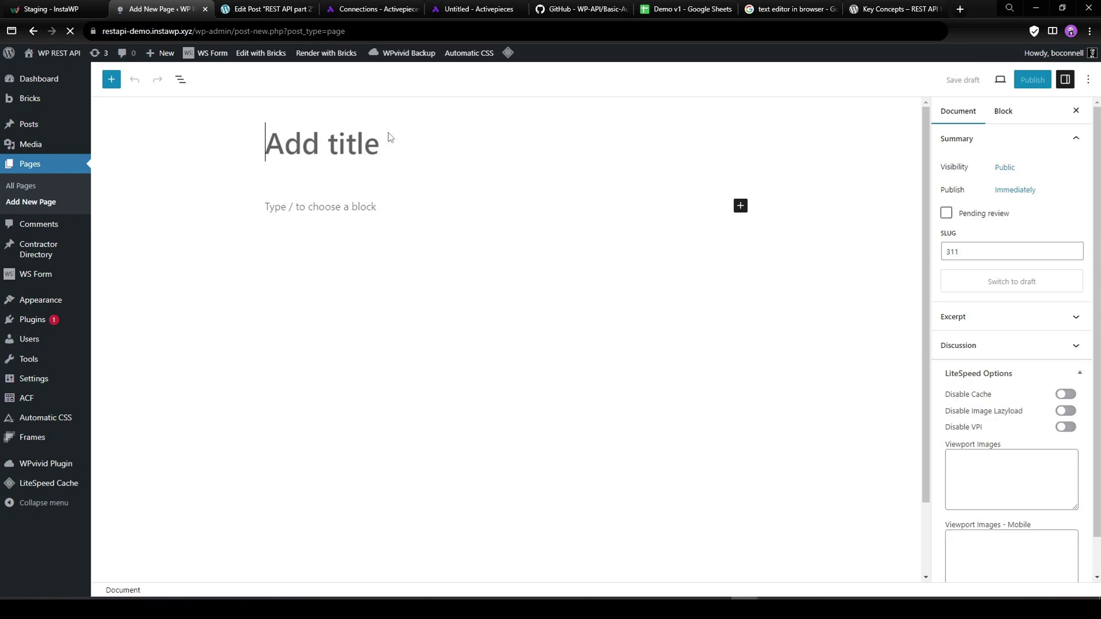
type("C")
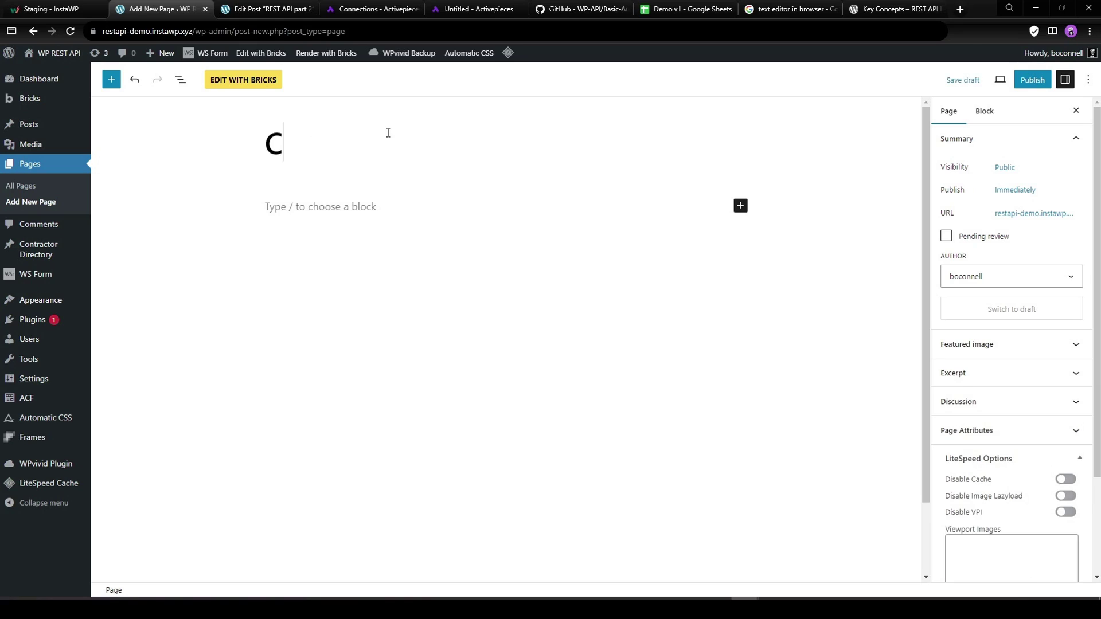
type("ontractor")
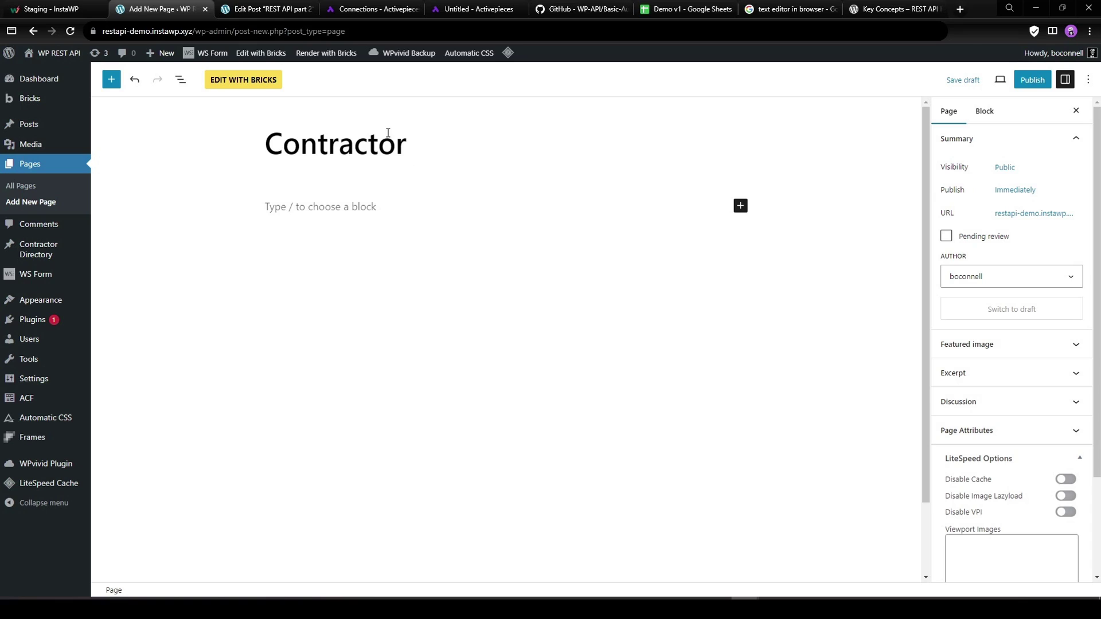
type(" Directory")
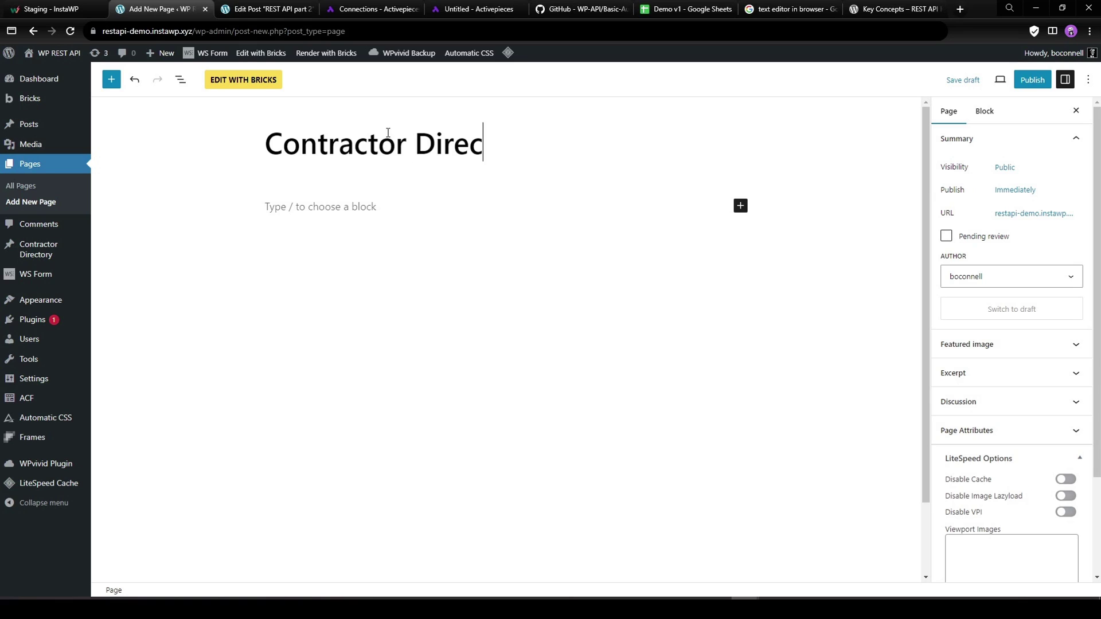
left_click(1046, 79)
left_click(981, 79)
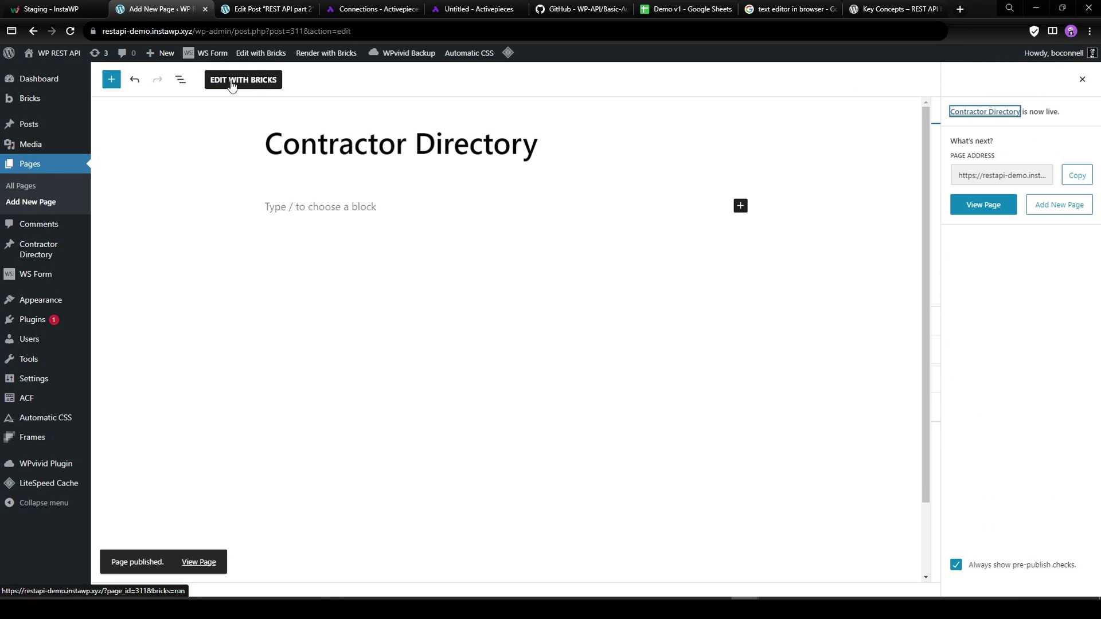
left_click(253, 81)
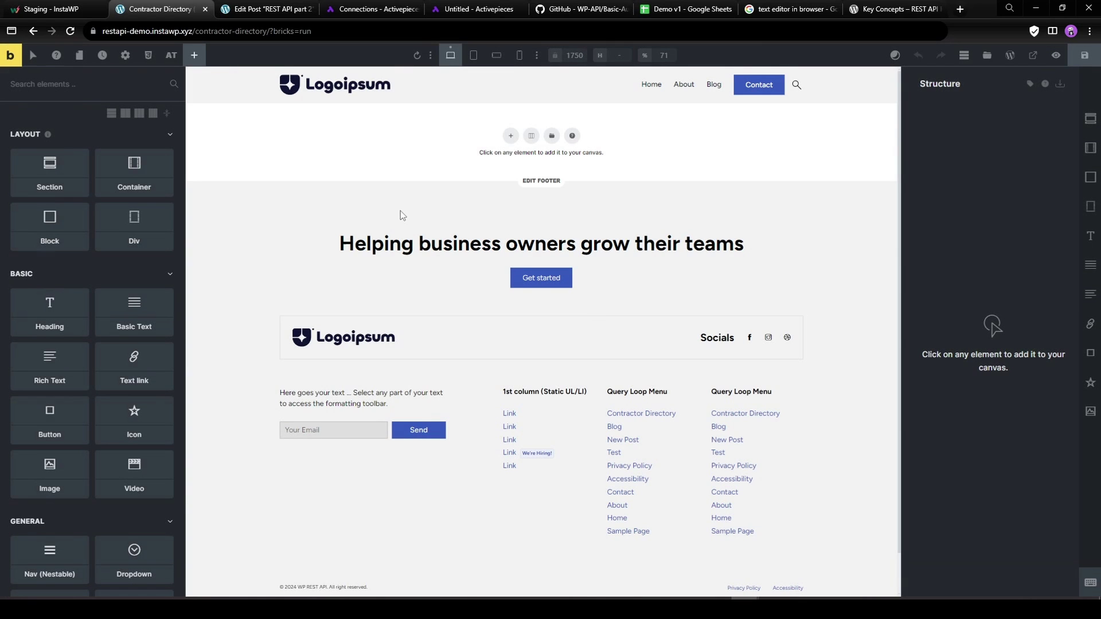
Add a Section and Container, then a Block holding a Heading and three Basic Text elements.
left_click(510, 135)
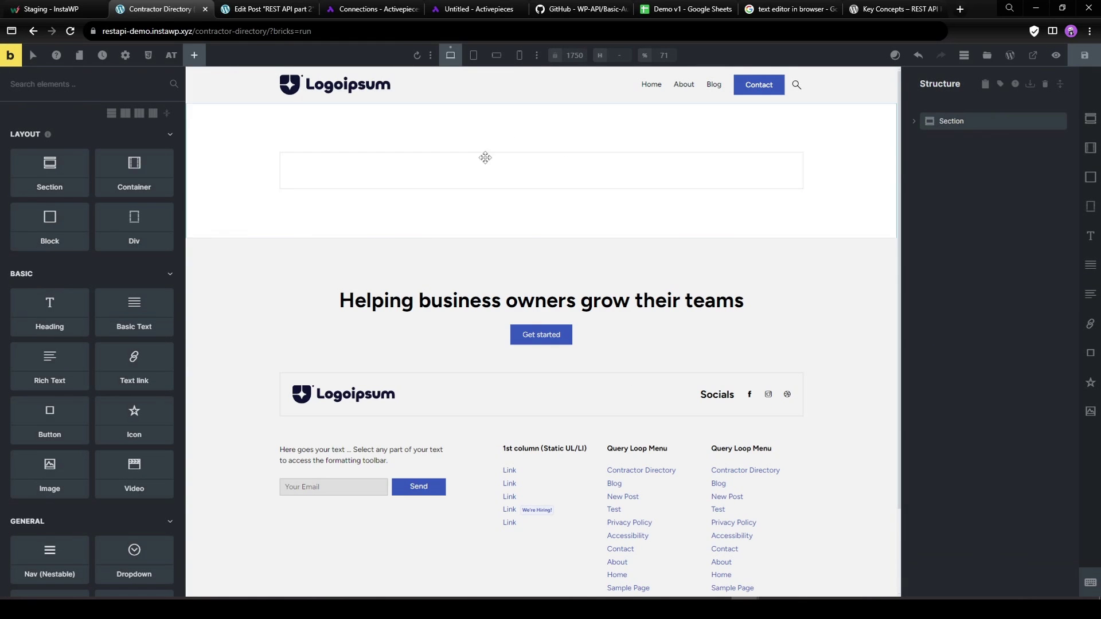
left_click(469, 164)
left_click(1088, 582)
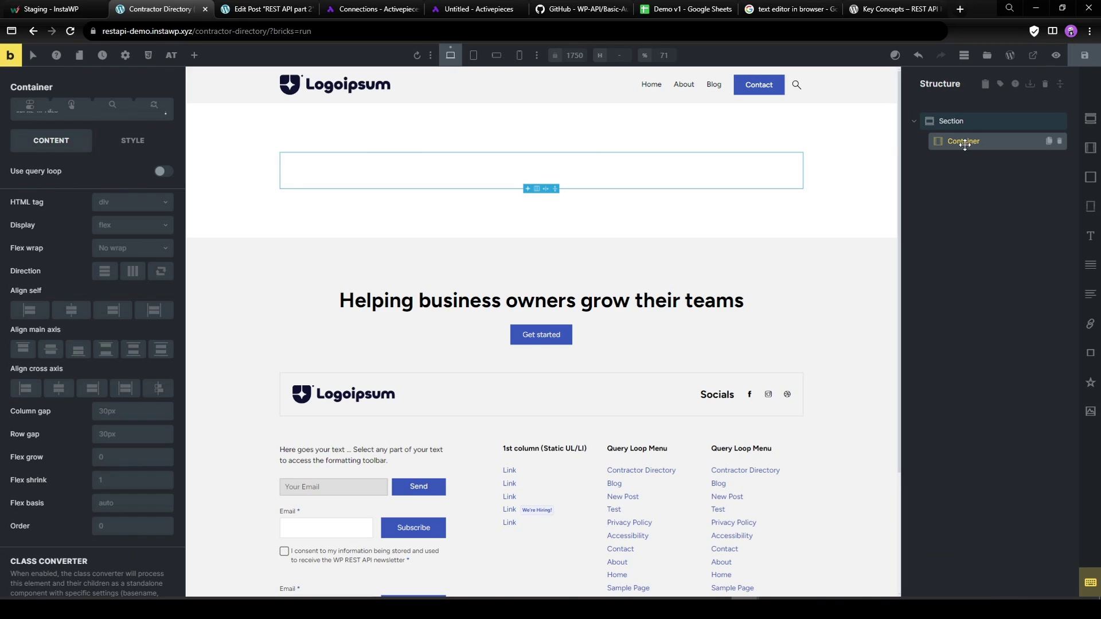
key("b")
left_click(968, 159)
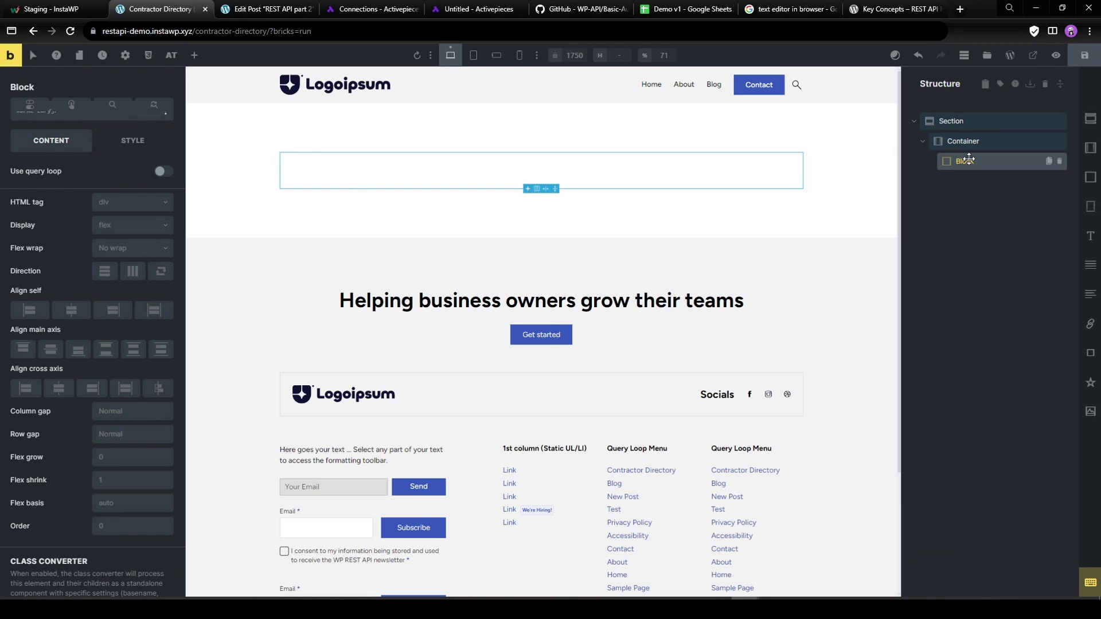
key("h")
left_click(980, 182)
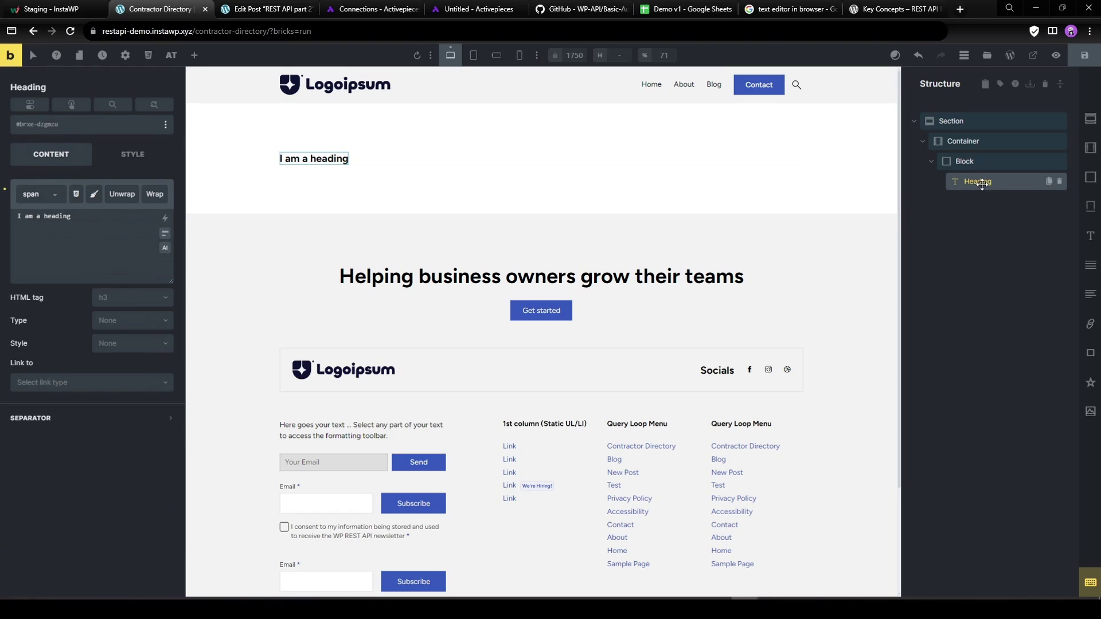
key("t")
key("t")
key("t")
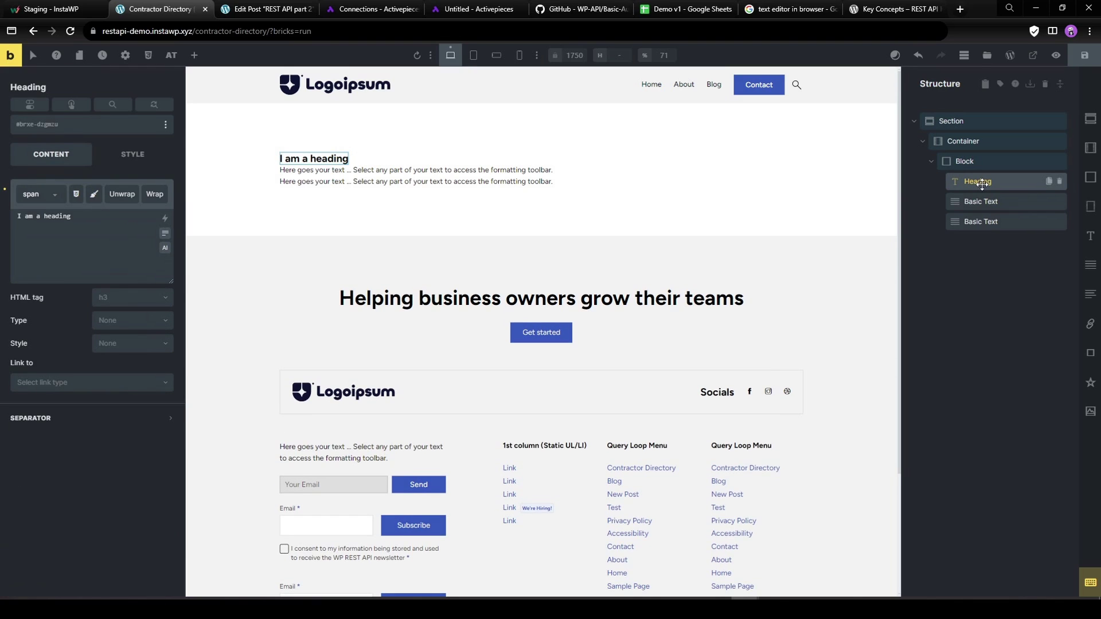
left_click(986, 202)
left_click(113, 237)
Set the first text line to 'Address:' followed by the ACF Street Address field.
key("ctrl+a")
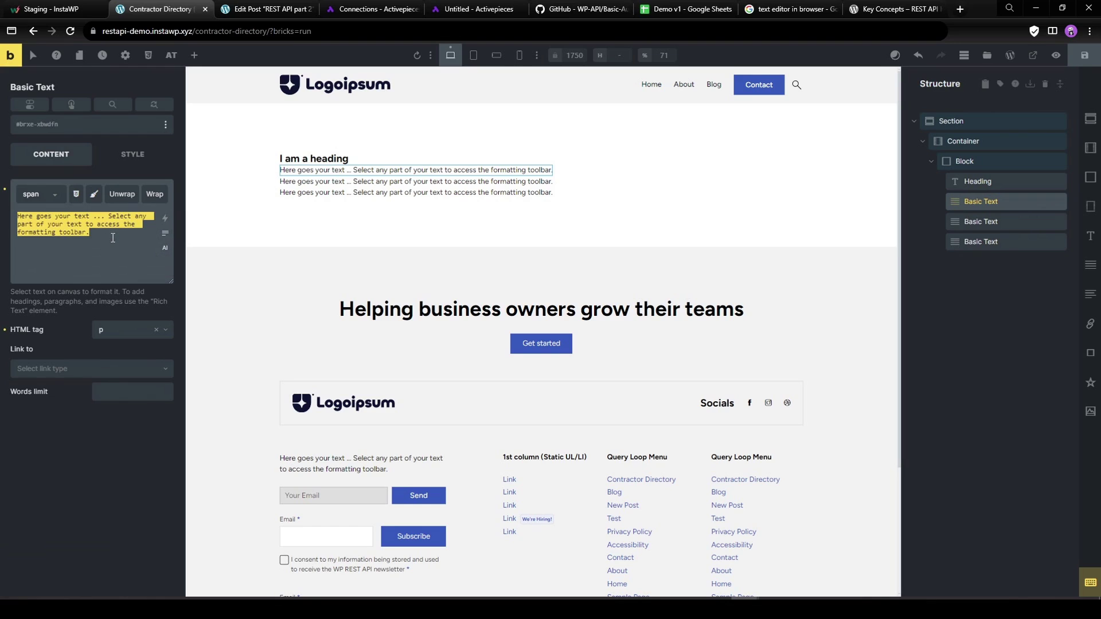
type("Address:")
left_click(164, 217)
type("address")
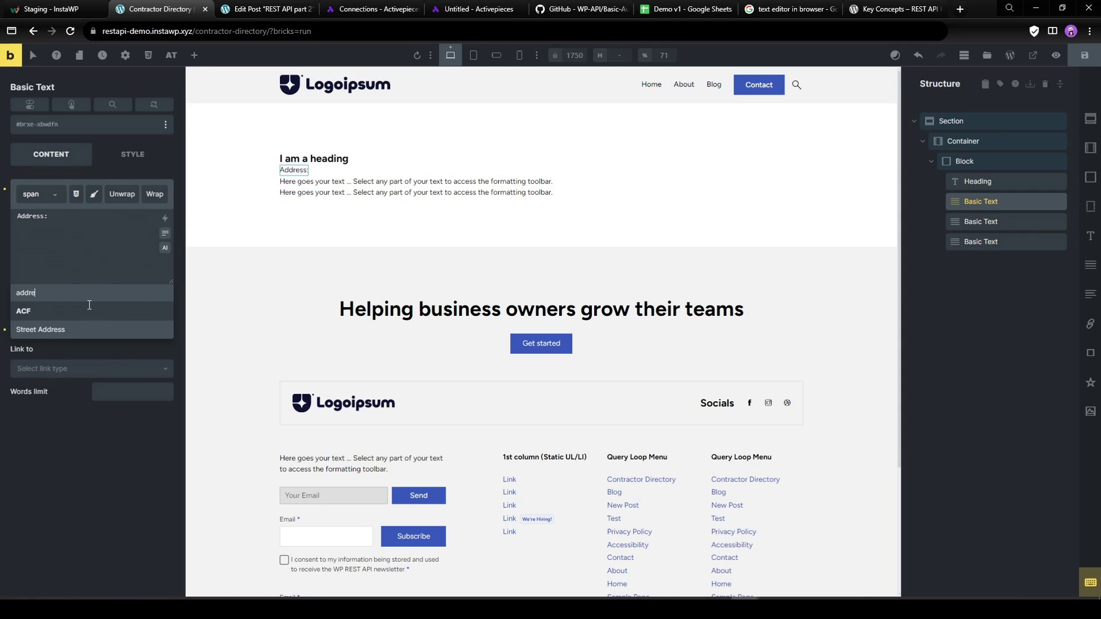
left_click(40, 325)
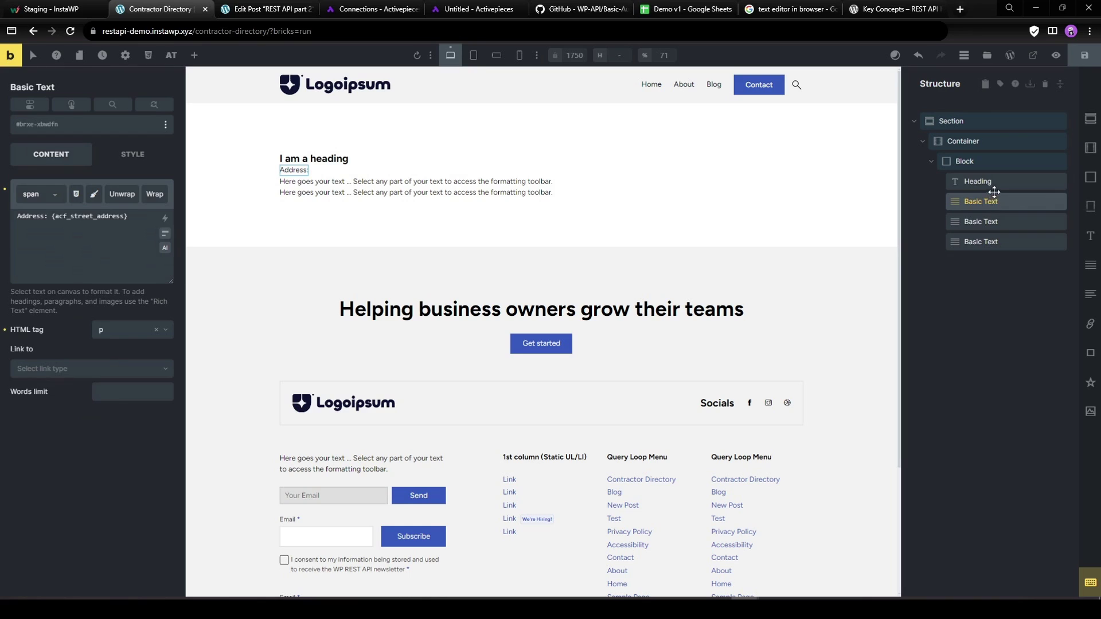
Replace the heading text with the dynamic {post_title}.
left_click(977, 181)
left_click(964, 161)
left_click(978, 181)
left_click(135, 214)
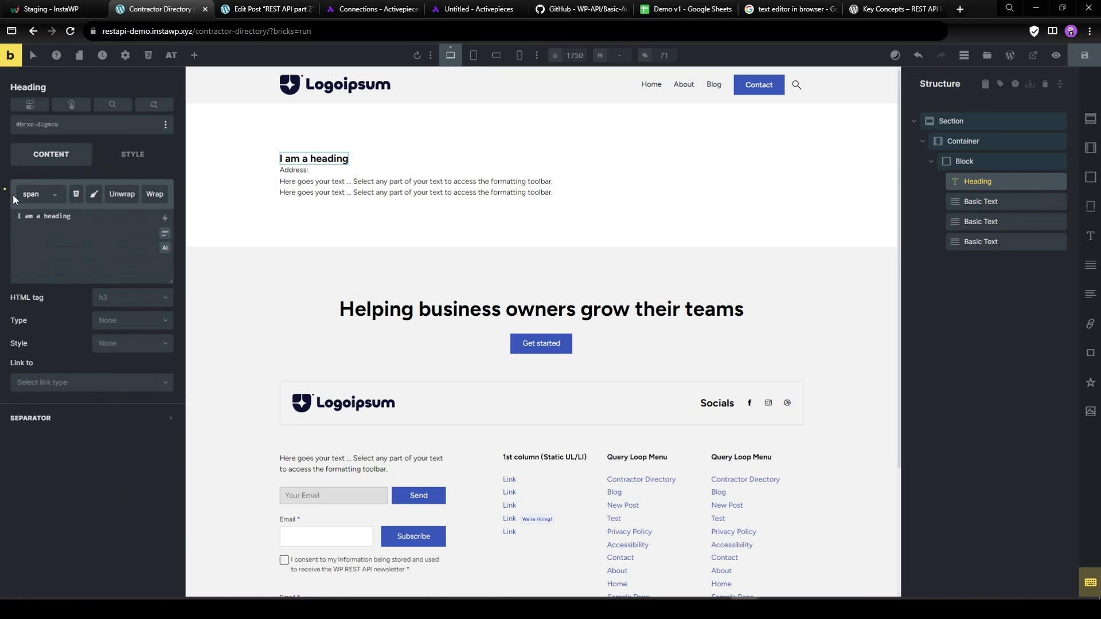
key("ctrl+a")
key("BackSpace")
left_click(164, 218)
left_click(56, 341)
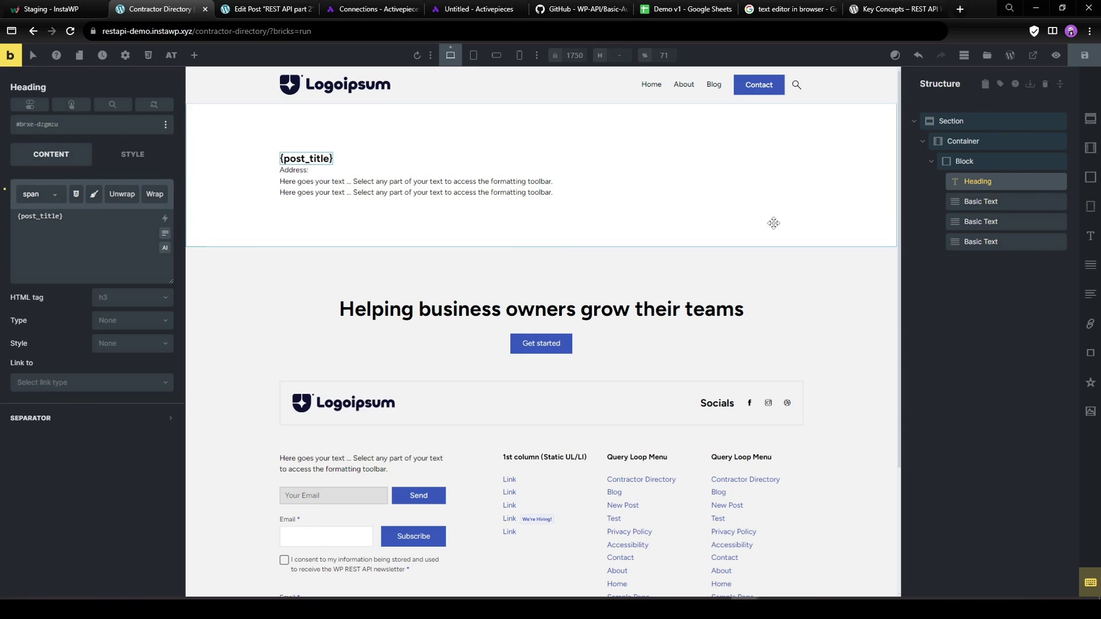
Set the second text line to 'Phone' followed by the ACF Phone field.
left_click(989, 213)
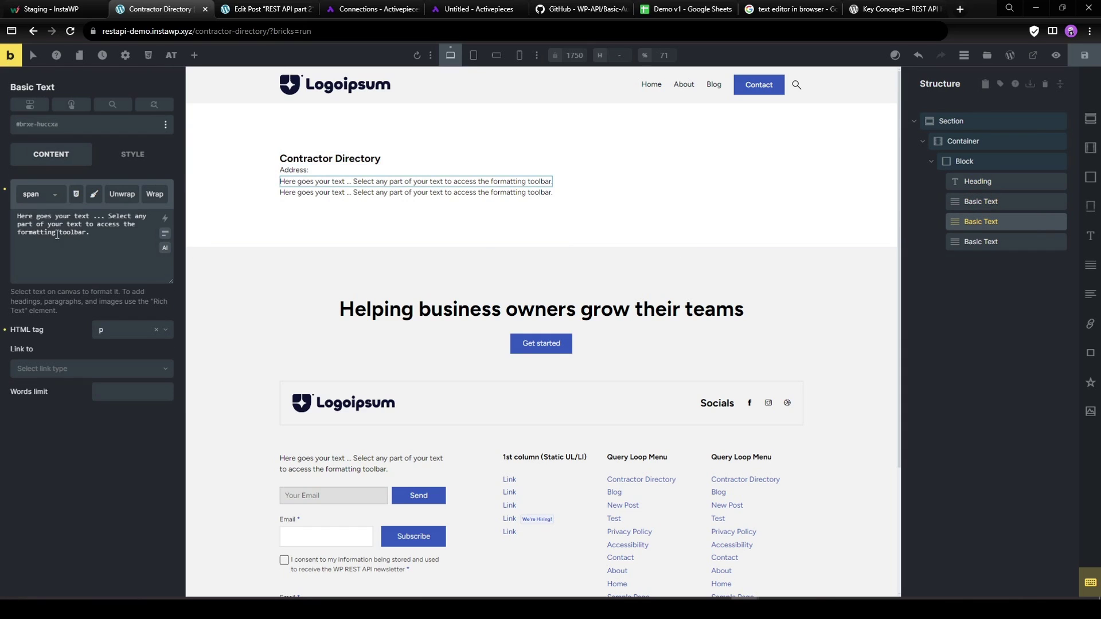
left_click(98, 245)
key("ctrl+a")
type("Phone")
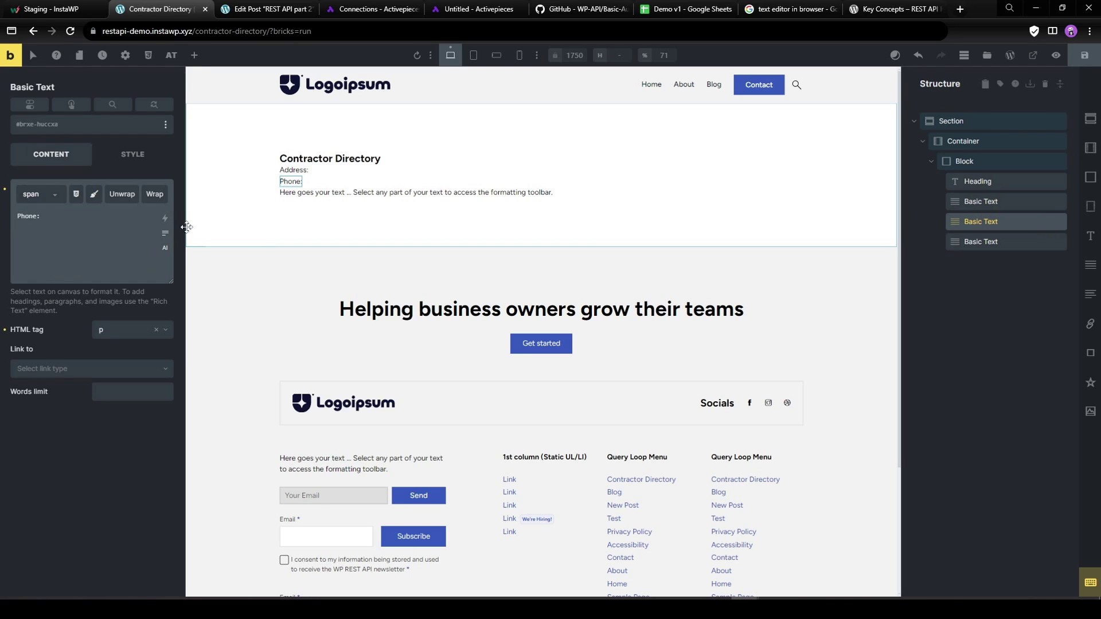
left_click(164, 218)
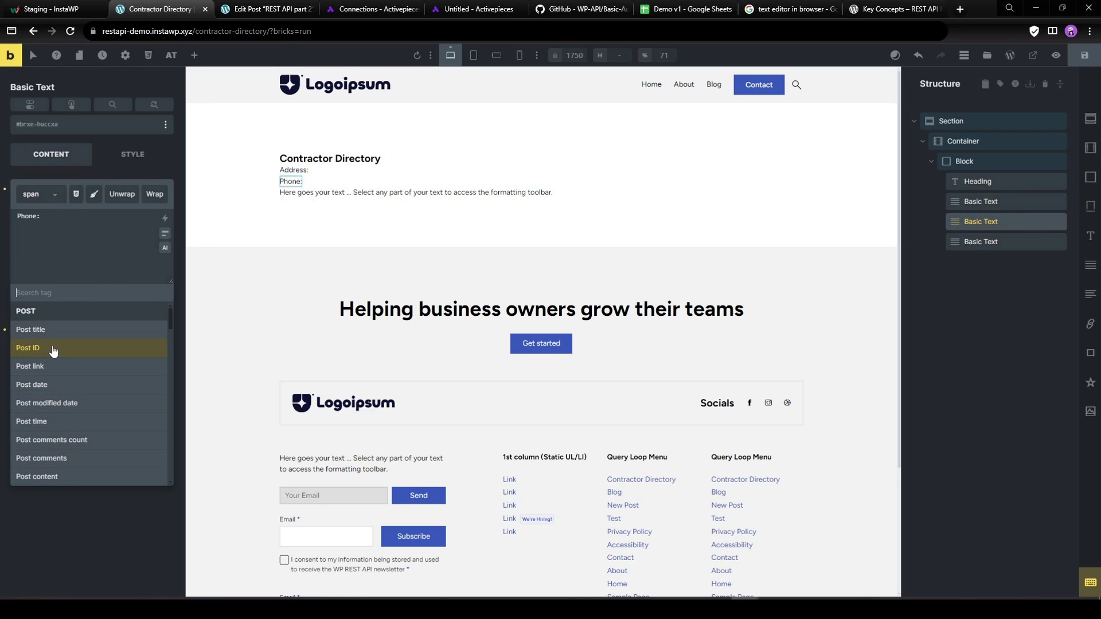
type("pho")
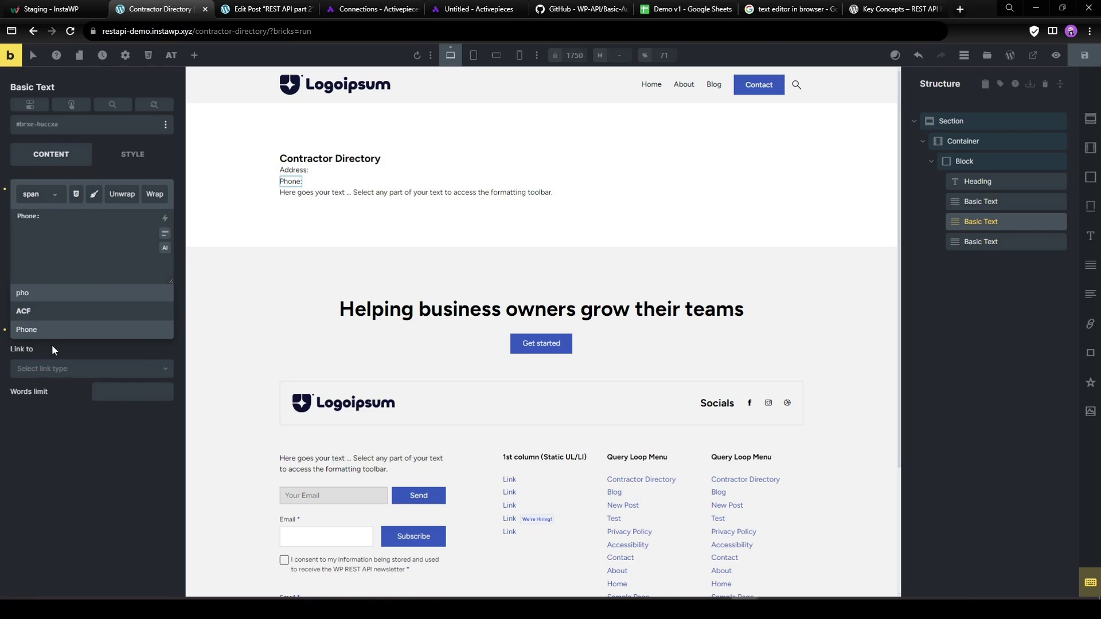
left_click(57, 331)
Set the third text line to 'Website:' followed by the ACF Website URL field.
left_click(990, 240)
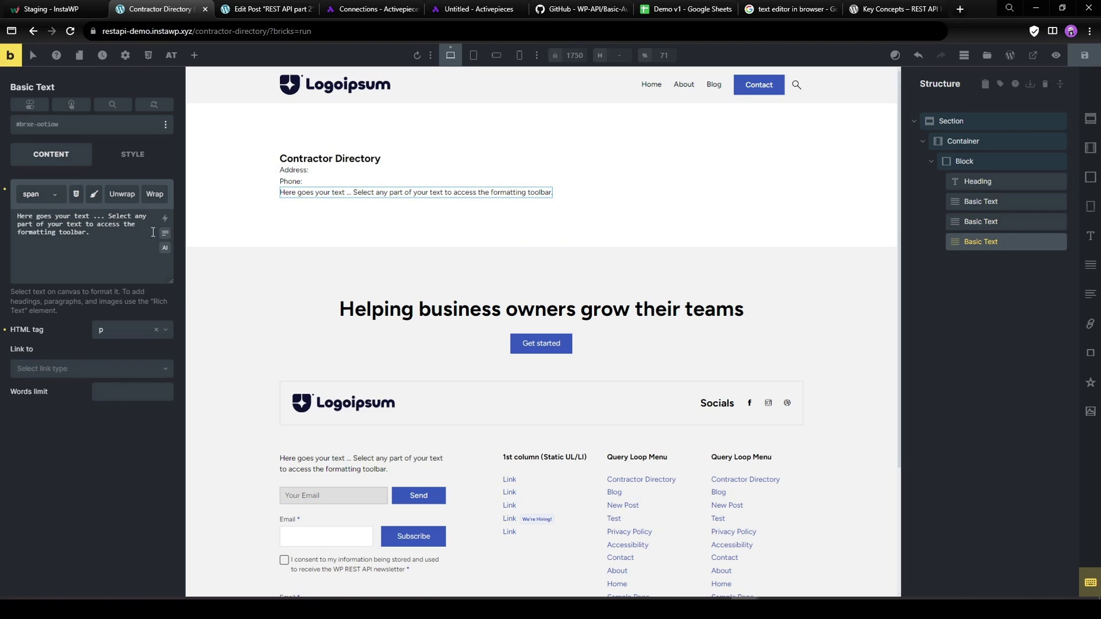
triple_click(103, 237)
type("Website:")
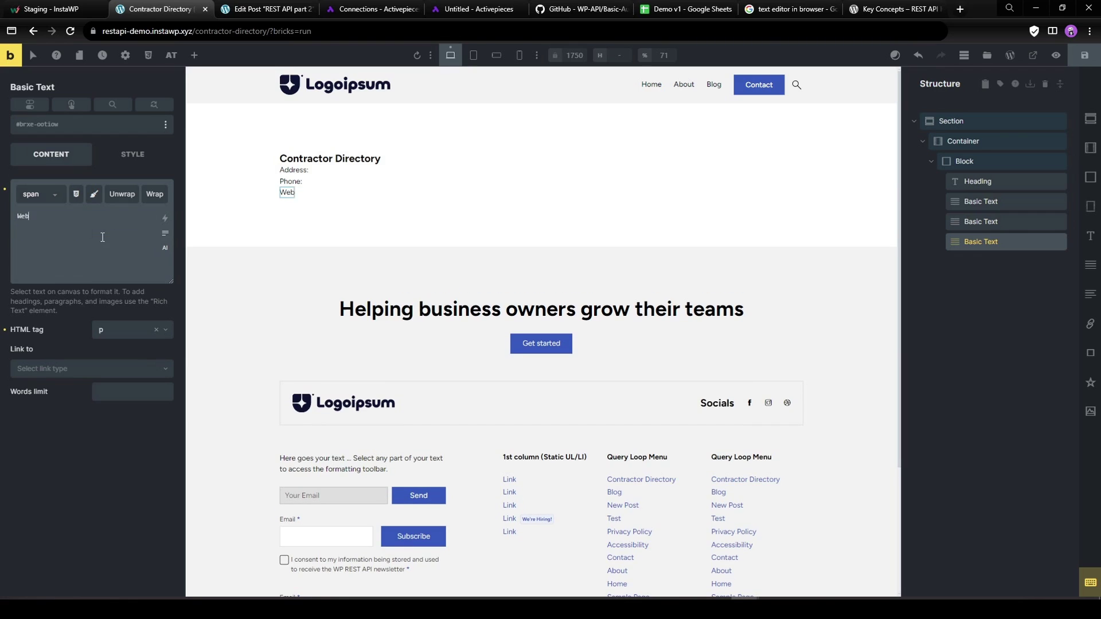
left_click(164, 218)
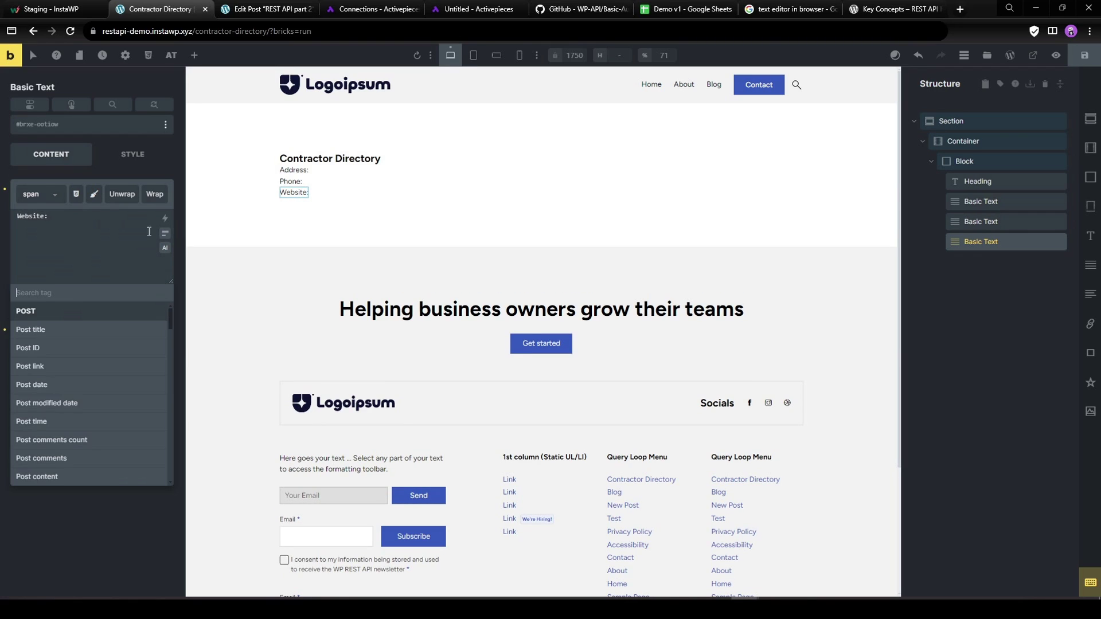
type("web")
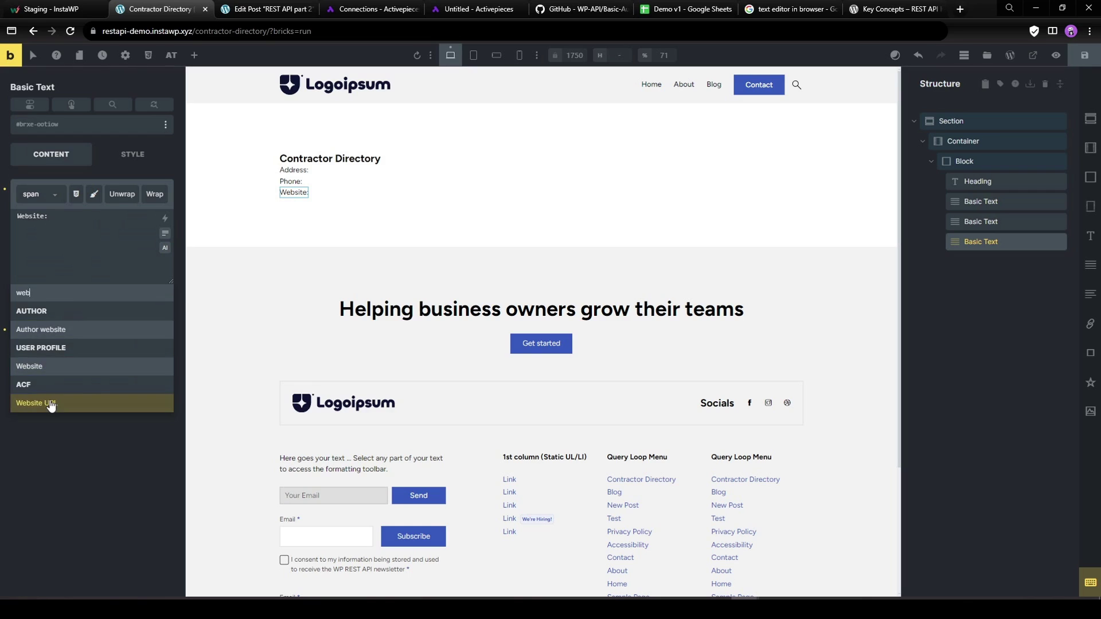
left_click(50, 403)
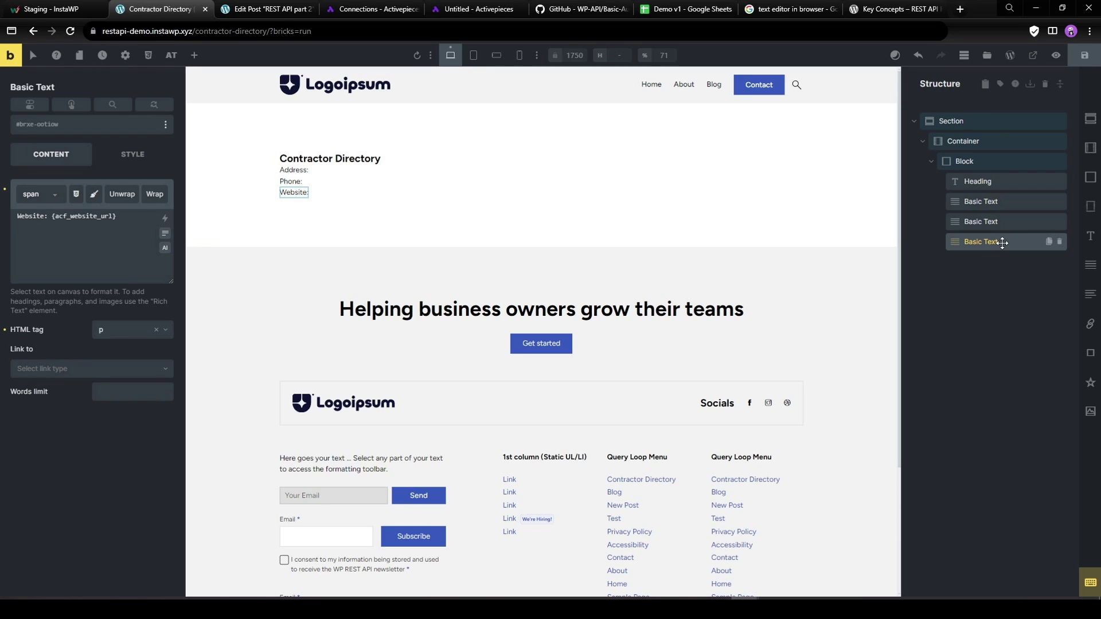
Duplicate a text line, move it to second place, and edit it to City: {acf_city}.
left_click(981, 202)
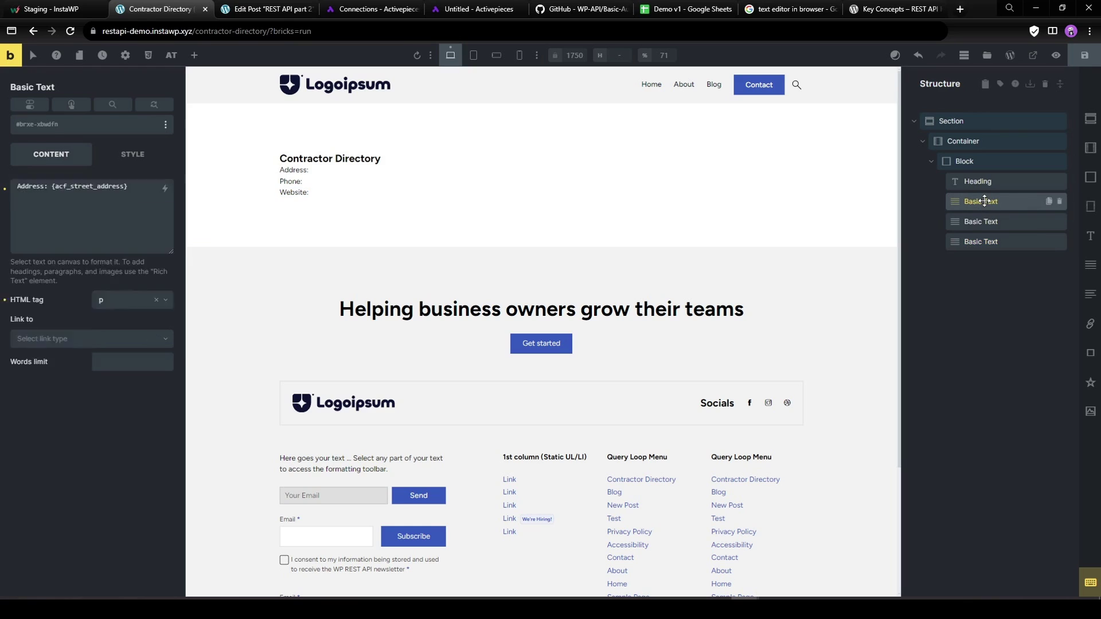
left_click(1048, 202)
left_click(974, 261)
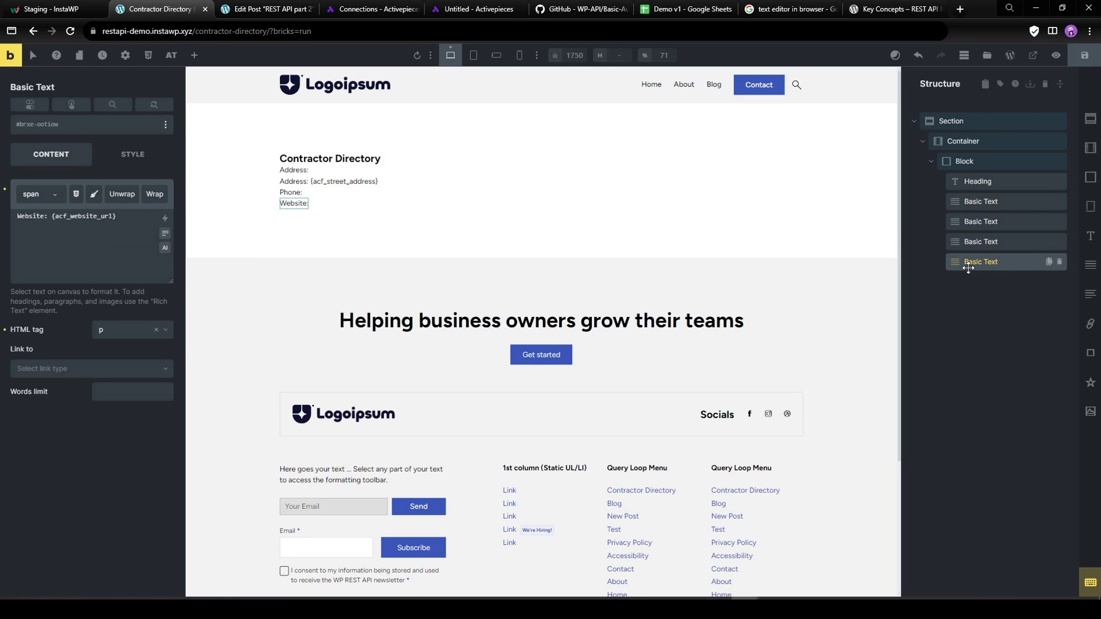
left_click_drag(969, 261, 974, 221)
left_click_drag(46, 216, 0, 218)
type("City")
left_click_drag(101, 216, 59, 217)
type("city")
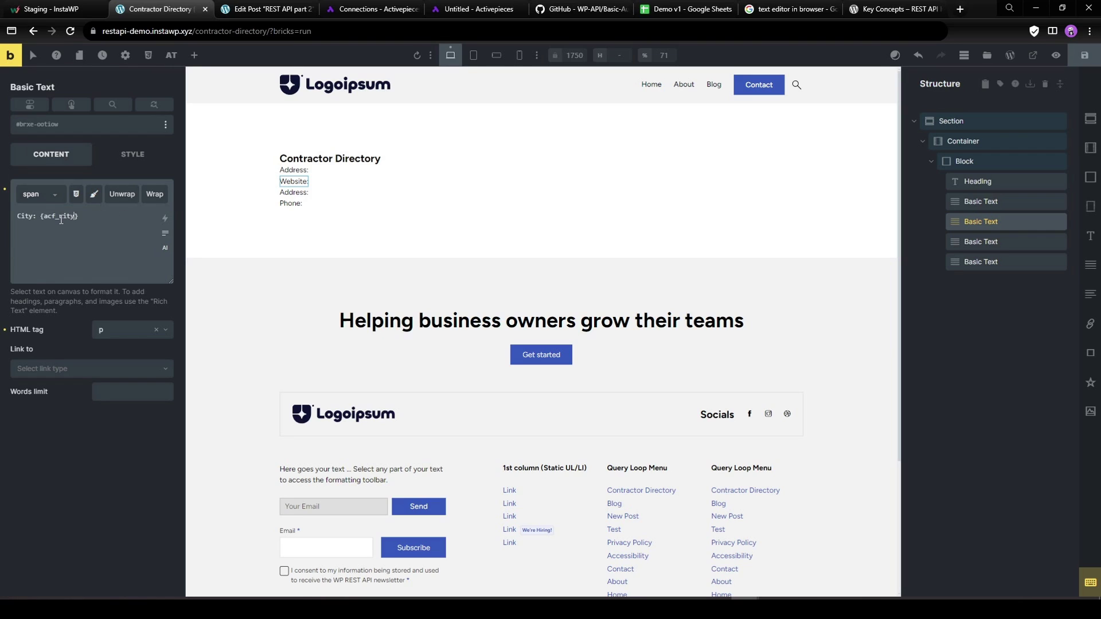
Enable the query loop on the card block and make the container a 3-column grid.
left_click(964, 161)
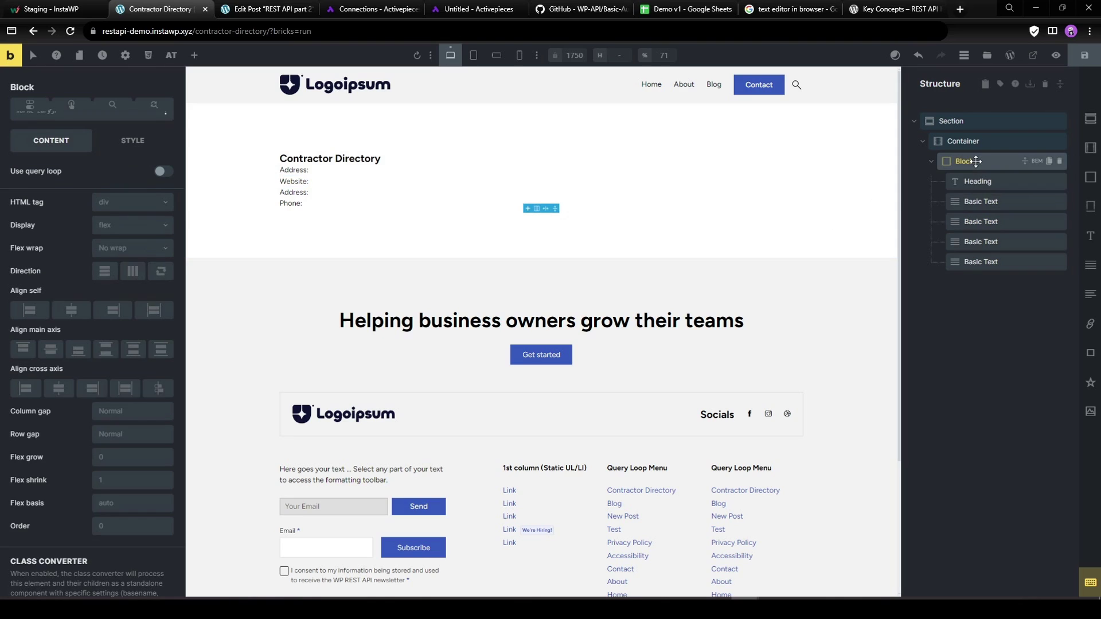
left_click(164, 171)
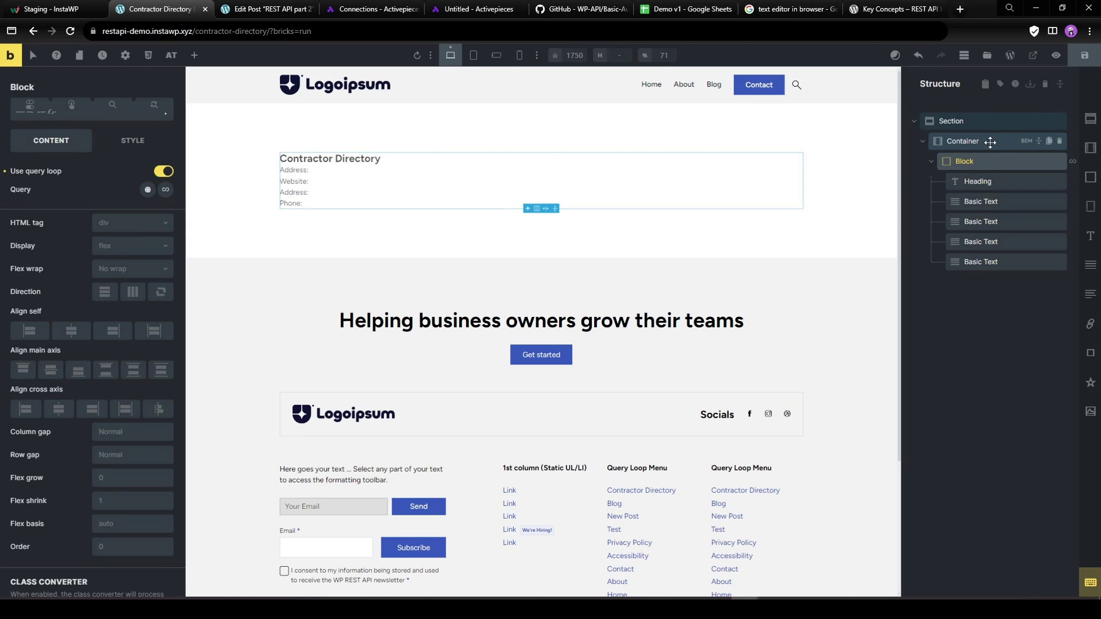
left_click(118, 205)
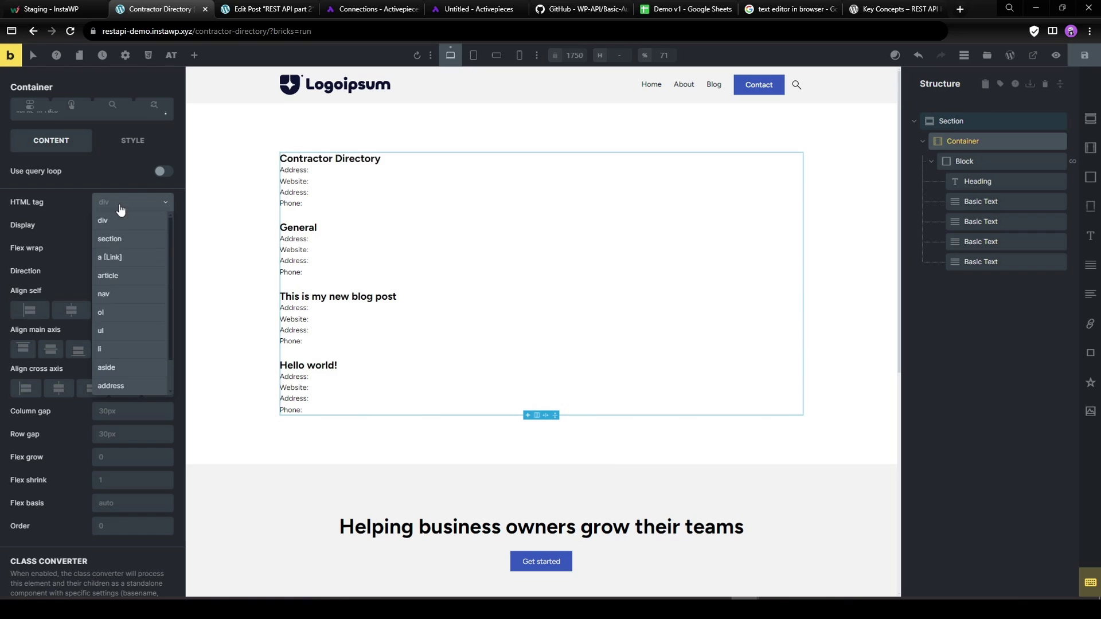
left_click(115, 224)
left_click(115, 225)
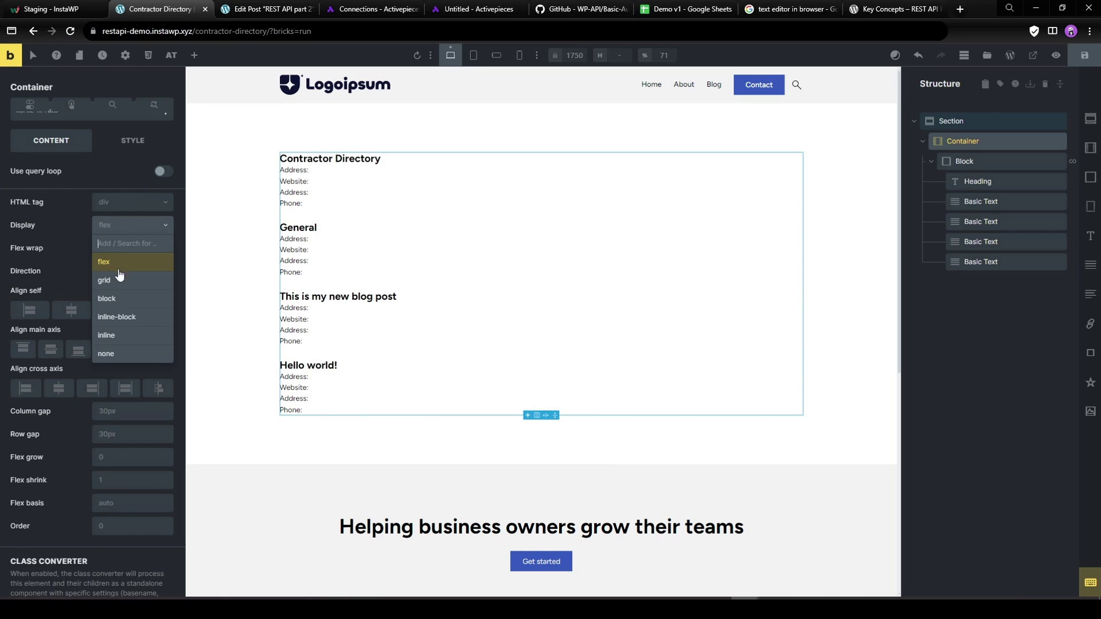
left_click(119, 274)
left_click(61, 298)
left_click(147, 132)
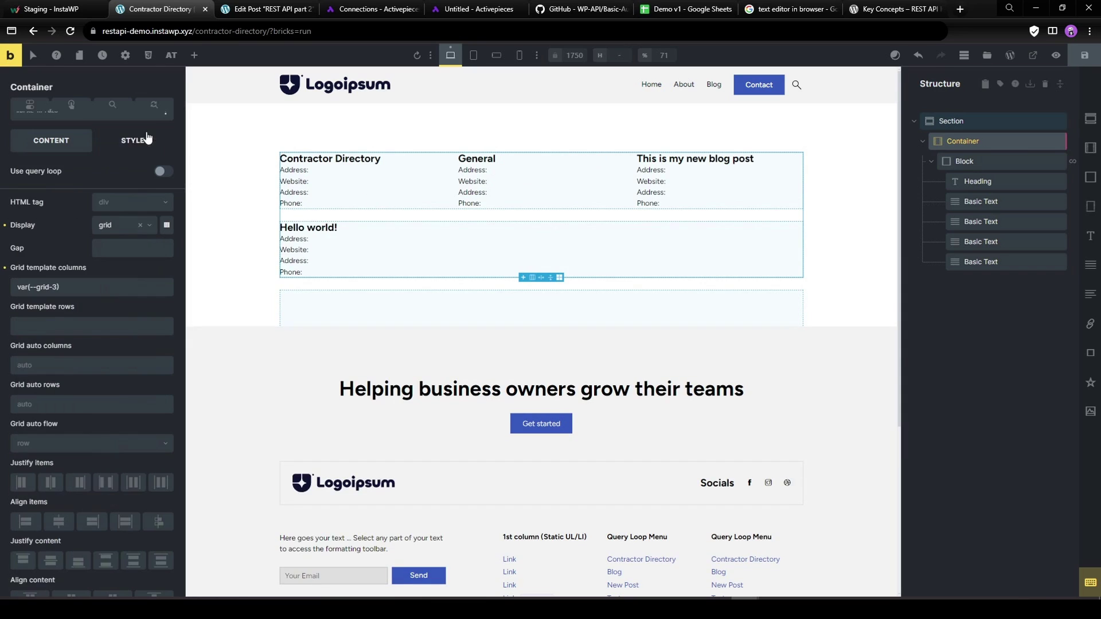
Set the Block's query to Posts of type Contractor Directory and save the page.
left_click(986, 165)
left_click(163, 262)
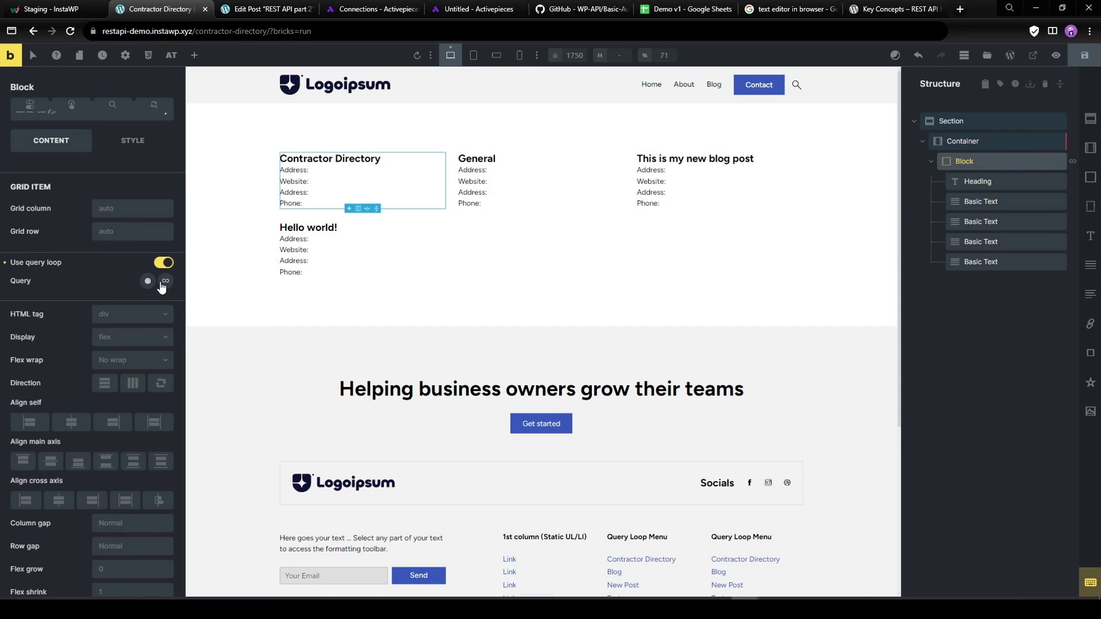
left_click(166, 281)
left_click(125, 315)
left_click(55, 319)
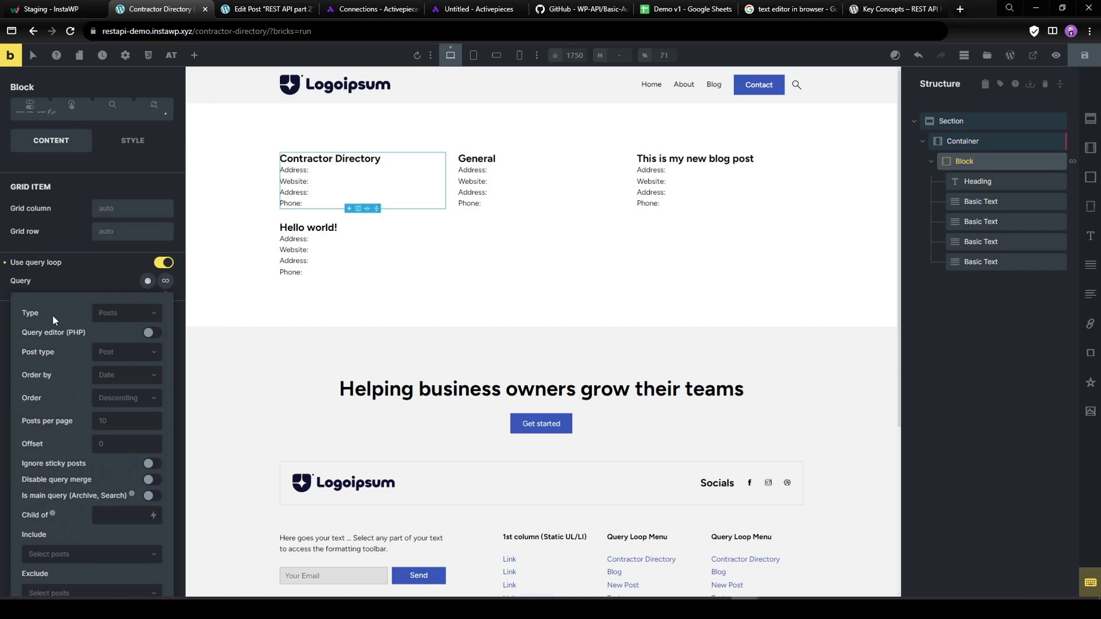
left_click(122, 354)
left_click(129, 431)
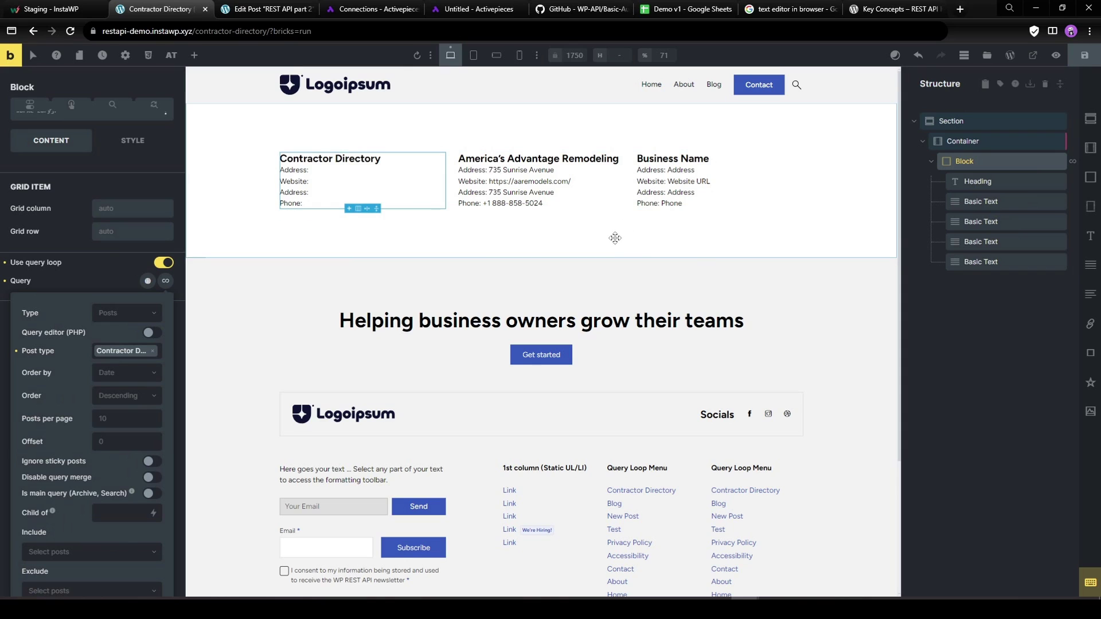
left_click(1084, 55)
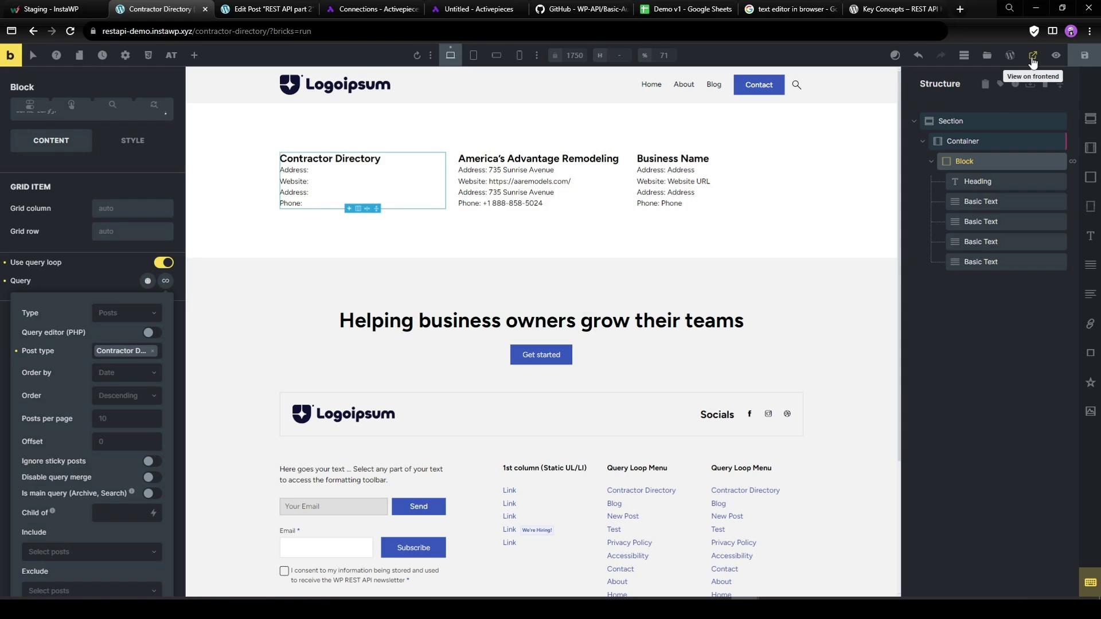
Check the page on the frontend, purge the LiteSpeed cache, and reload the builder.
left_click(1032, 57)
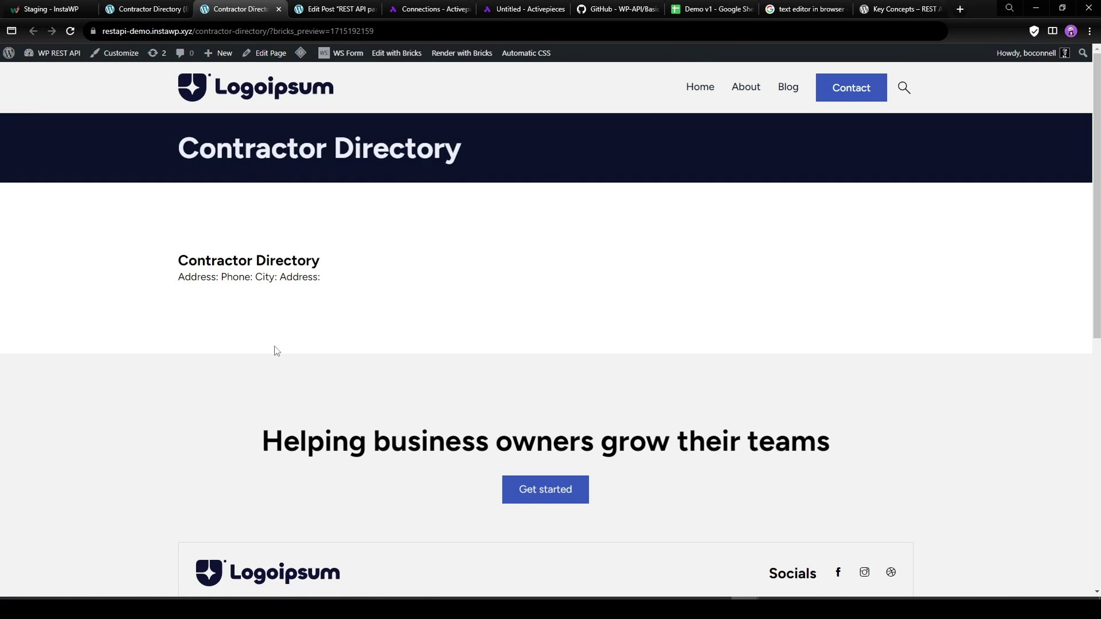
mouse_move(300, 53)
left_click(312, 75)
left_click(149, 7)
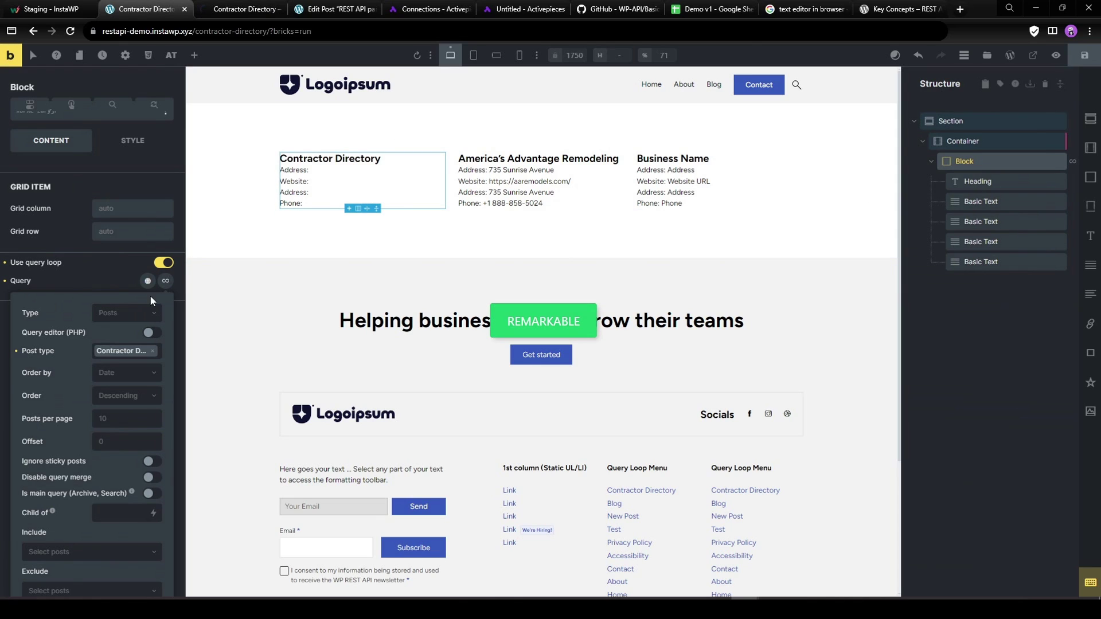
left_click(69, 32)
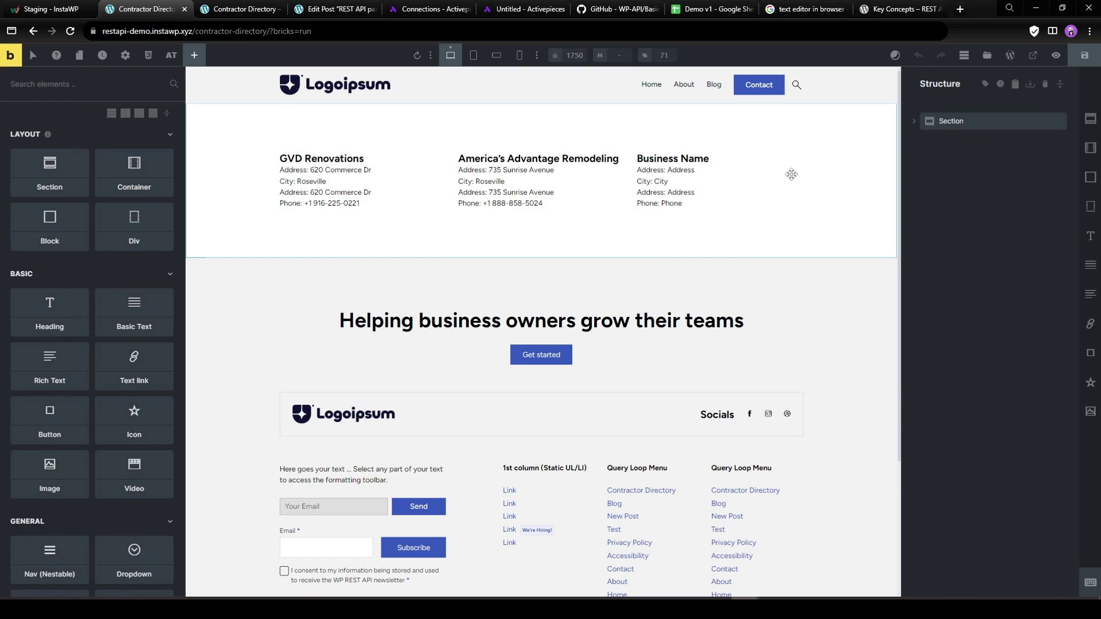
Set the Block's loop to 20 posts per page, ordered by Title ascending.
left_click(347, 160)
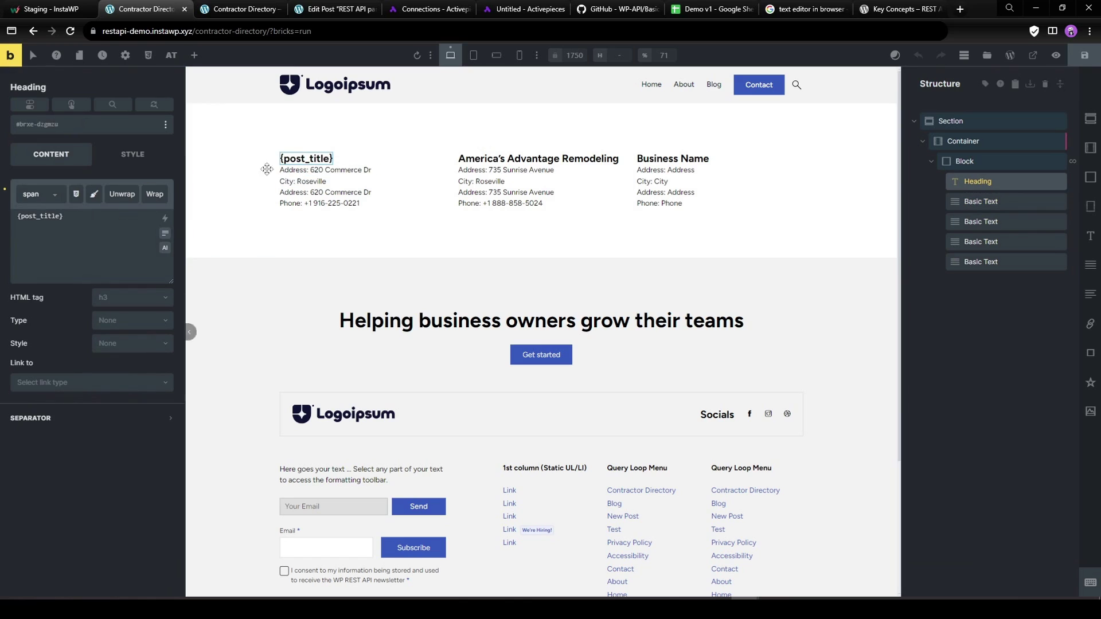
left_click(964, 161)
left_click(110, 420)
type("20")
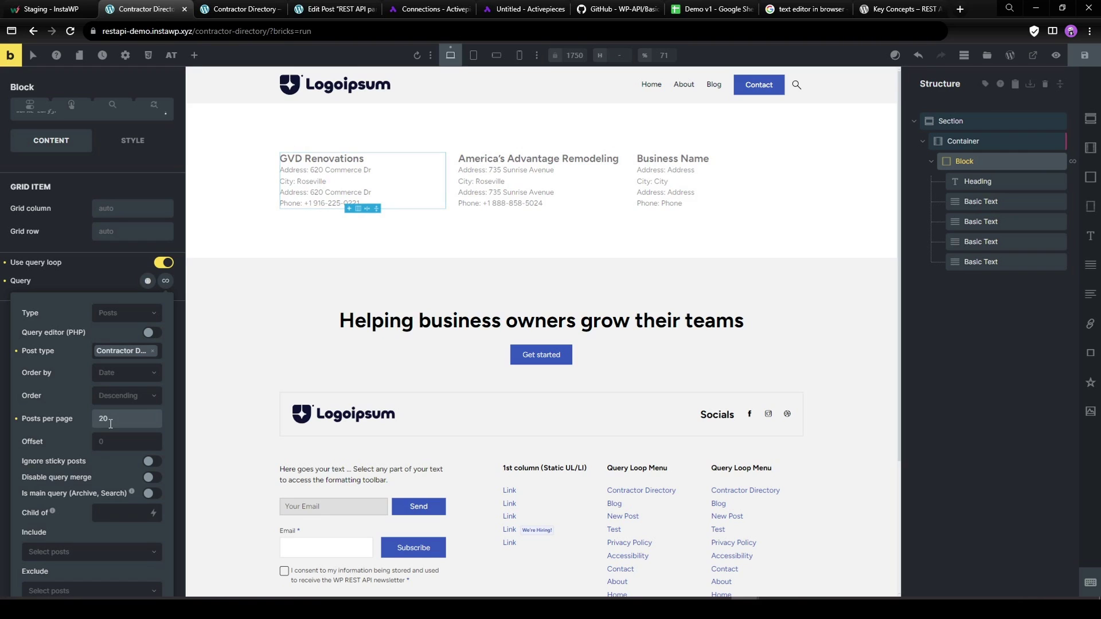
left_click(113, 373)
left_click(114, 387)
left_click(113, 374)
left_click(116, 447)
left_click(124, 395)
left_click(121, 415)
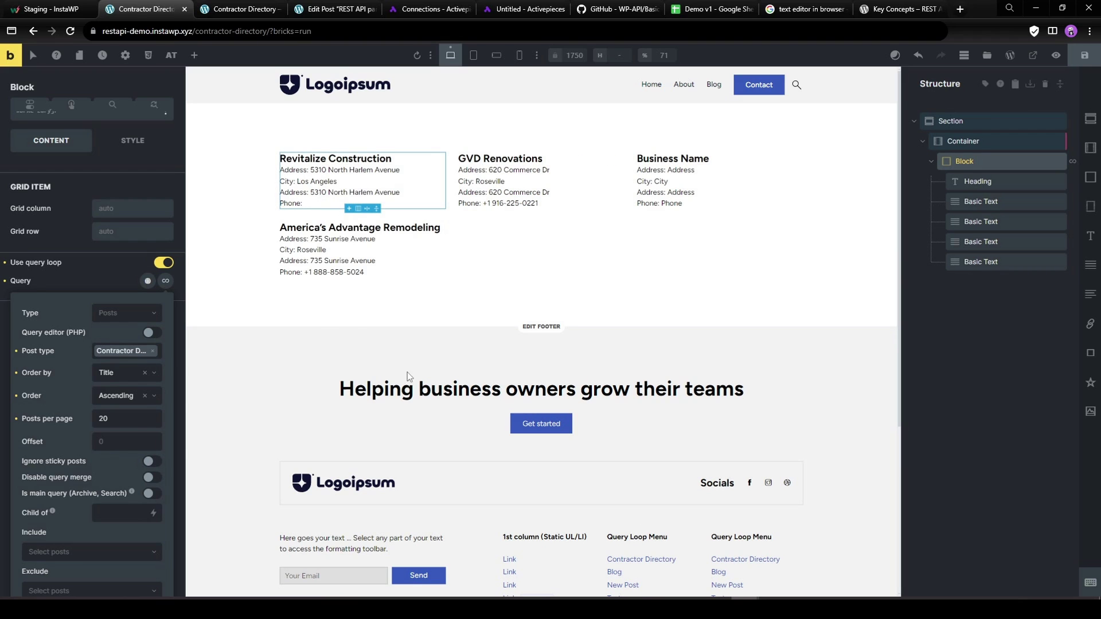
Save the query settings and open the live directory page.
left_click(1084, 55)
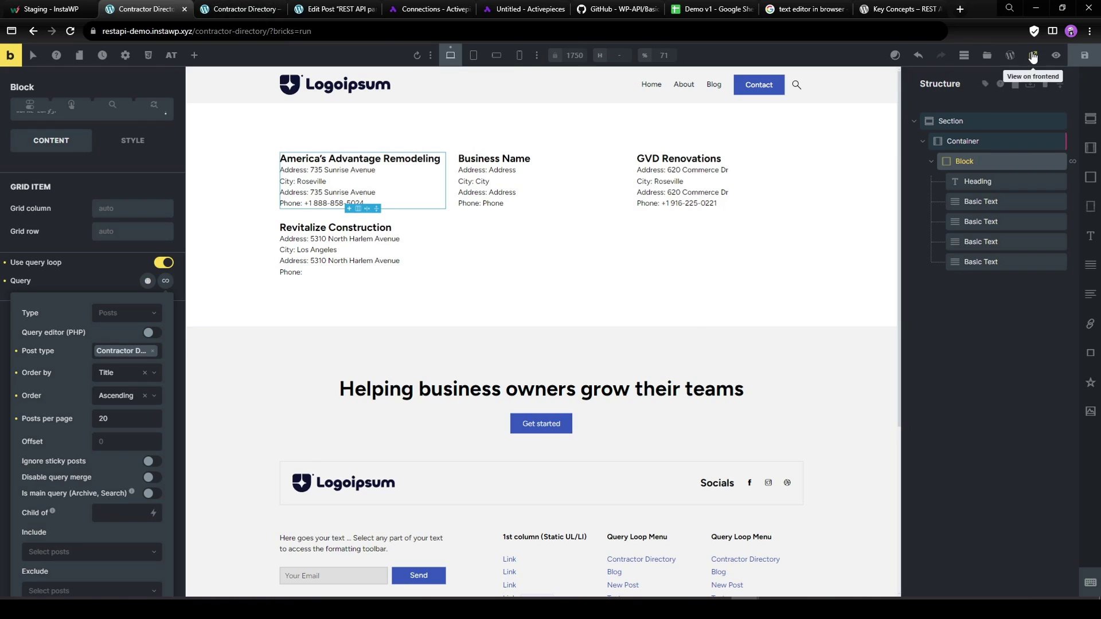
left_click(1055, 55)
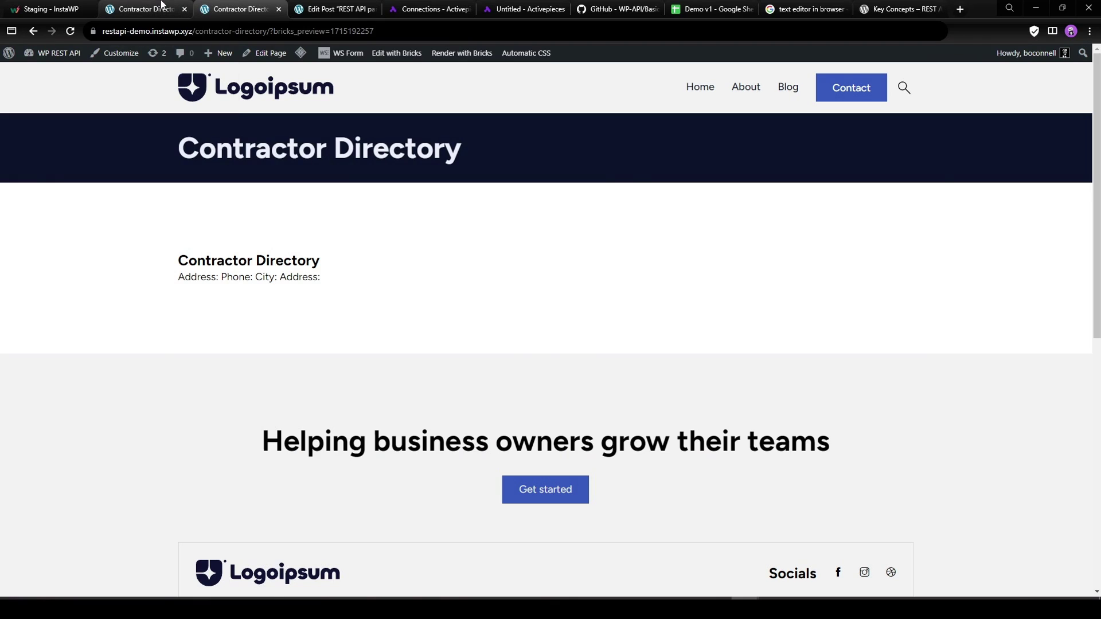
left_click_drag(293, 31, 482, 35)
Open the page in the WordPress editor and append -Demo to the title.
left_click(472, 30)
left_click(146, 9)
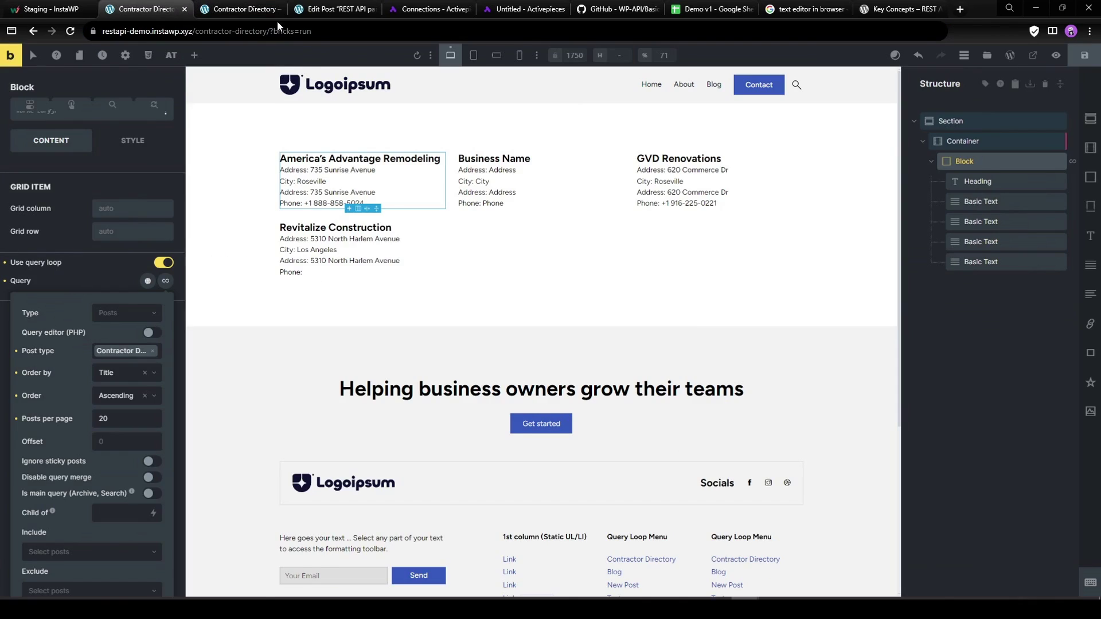
left_click(238, 10)
left_click(261, 54)
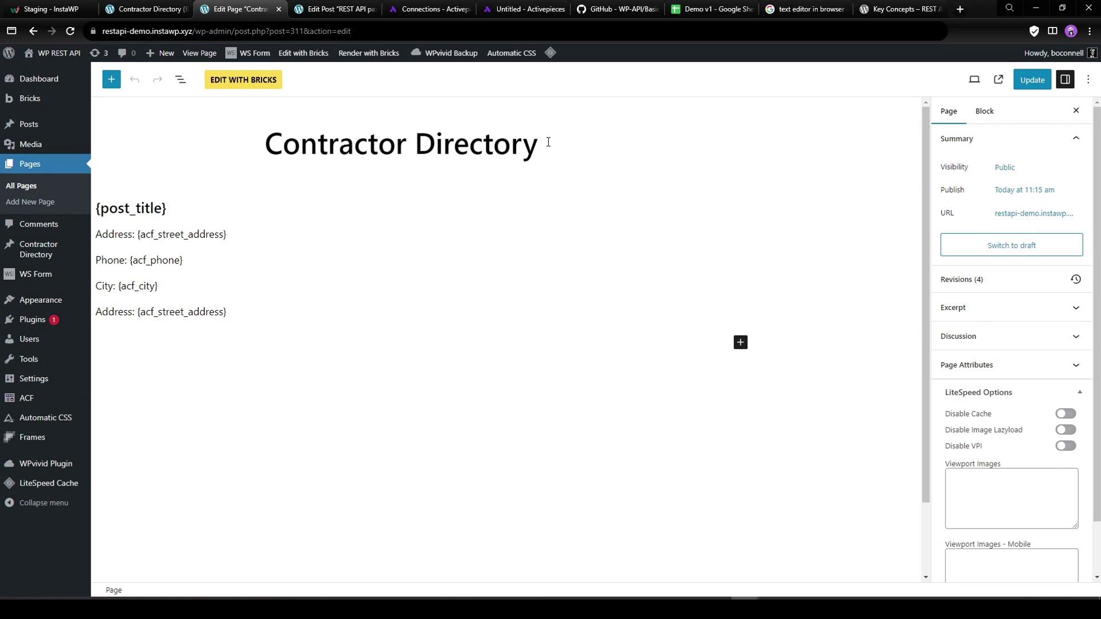
type("Demo")
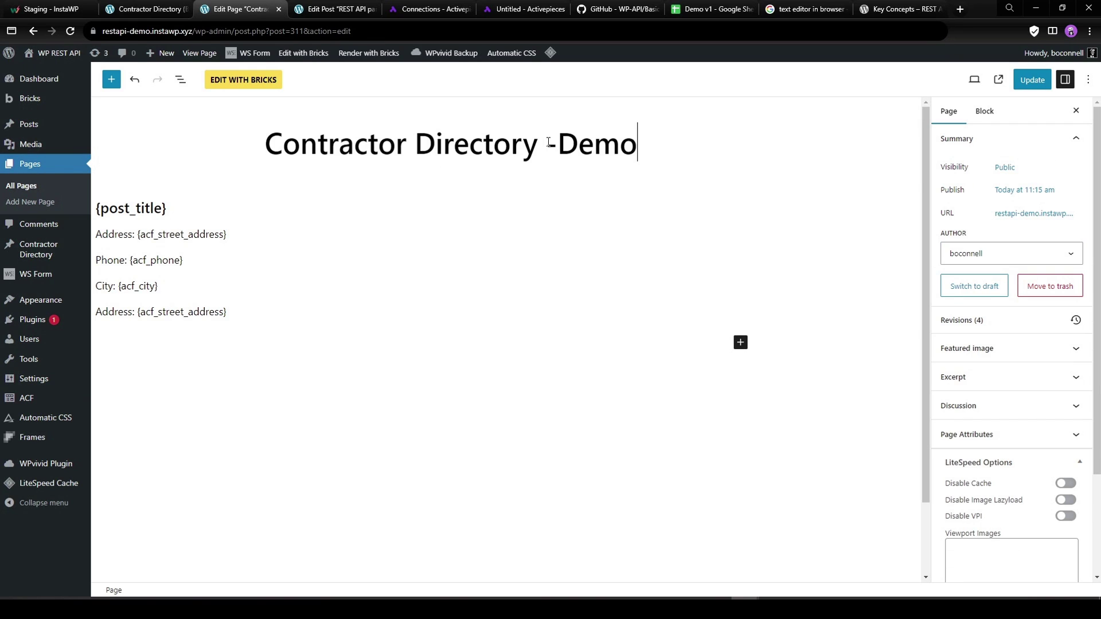
Change the slug to contractor-directory-demo, update the page, view it, then go to Dashboard.
left_click(1020, 213)
left_click(1025, 285)
type("-demo")
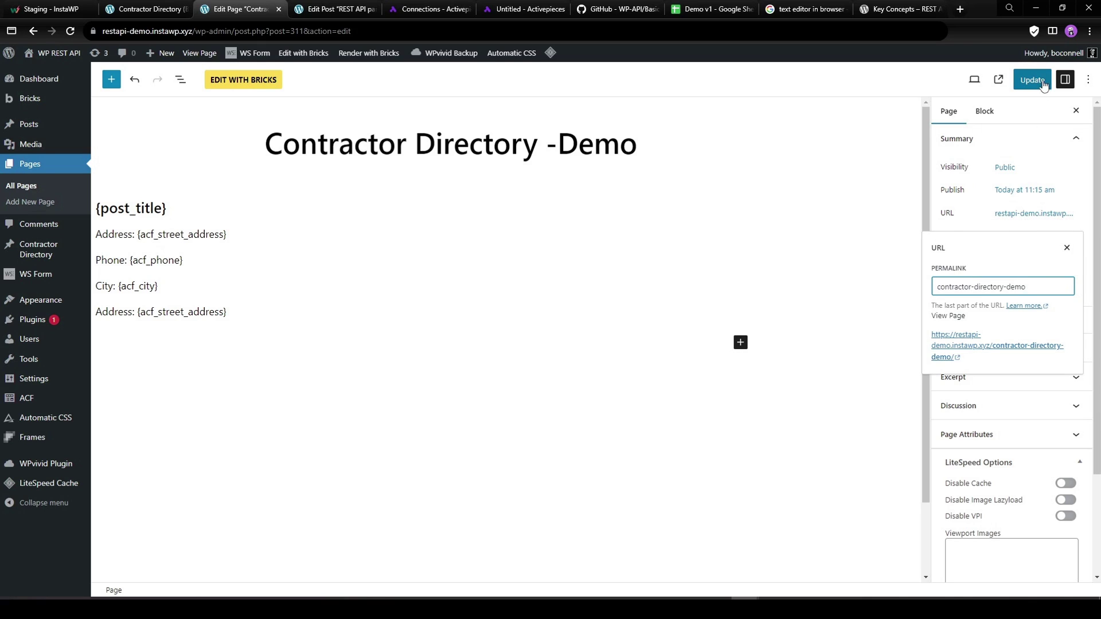
left_click(1032, 79)
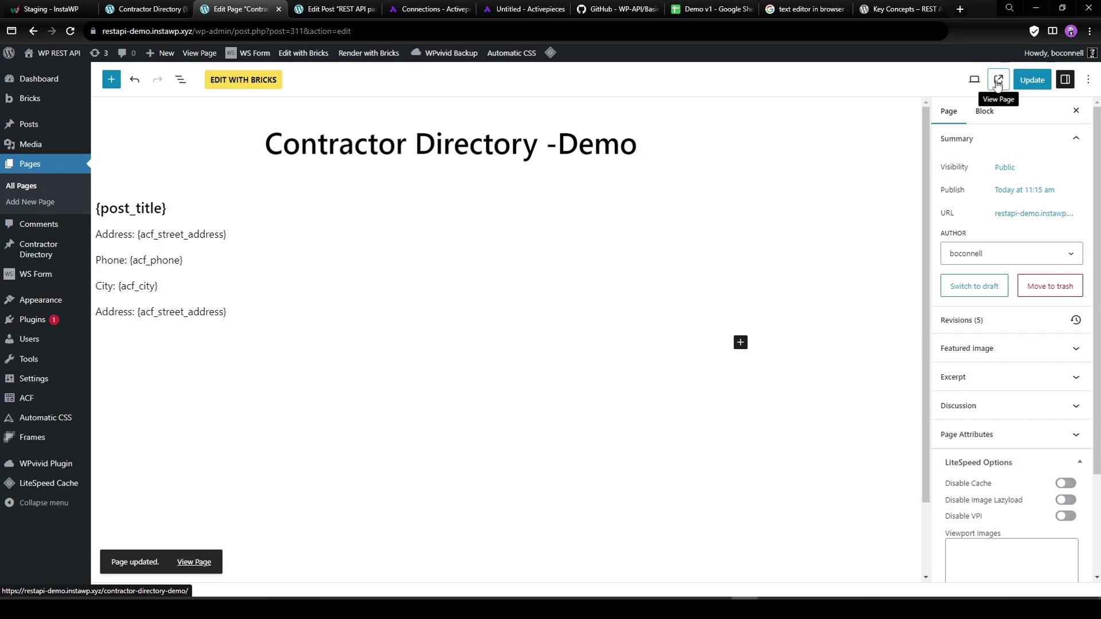
left_click(988, 84)
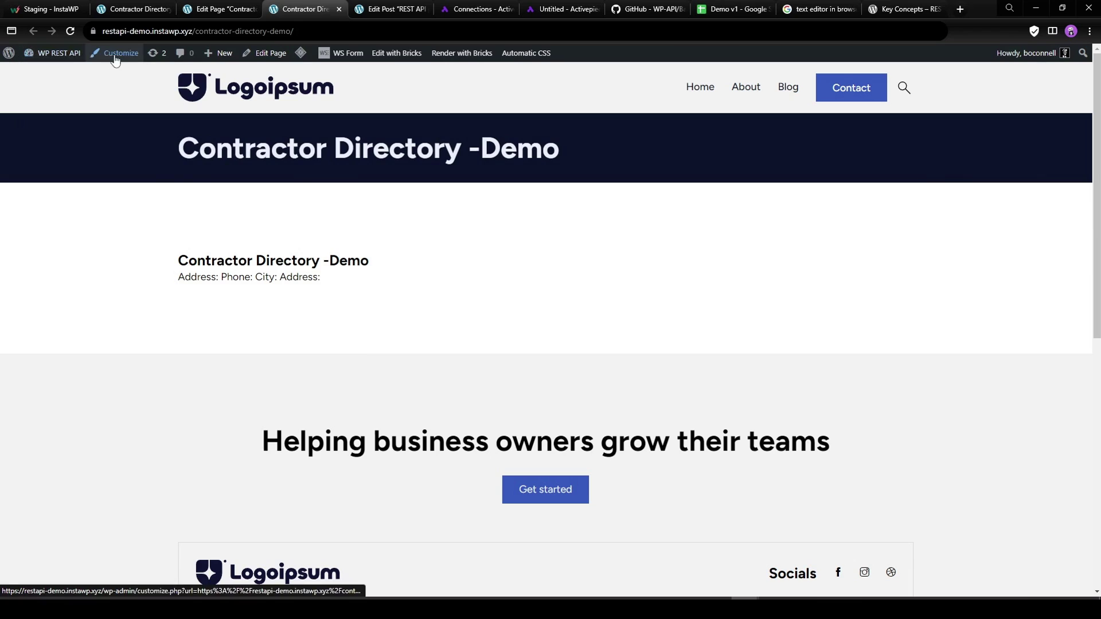
left_click(54, 72)
From the Contractor Directory list, edit the Roseville Kitchen and Bath entry.
mouse_move(42, 253)
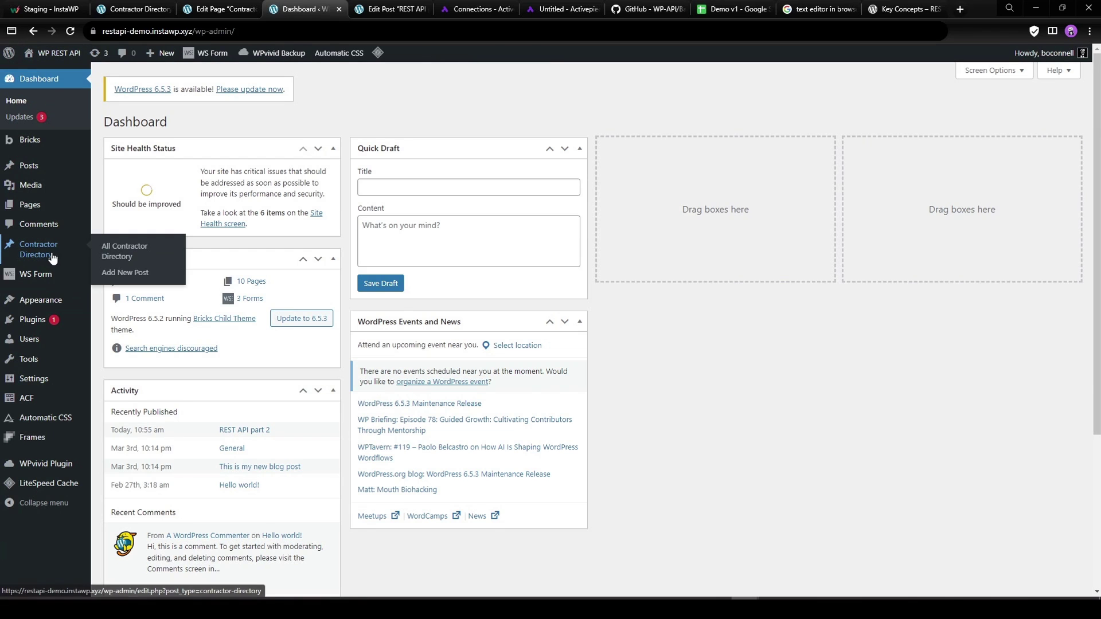
left_click(26, 255)
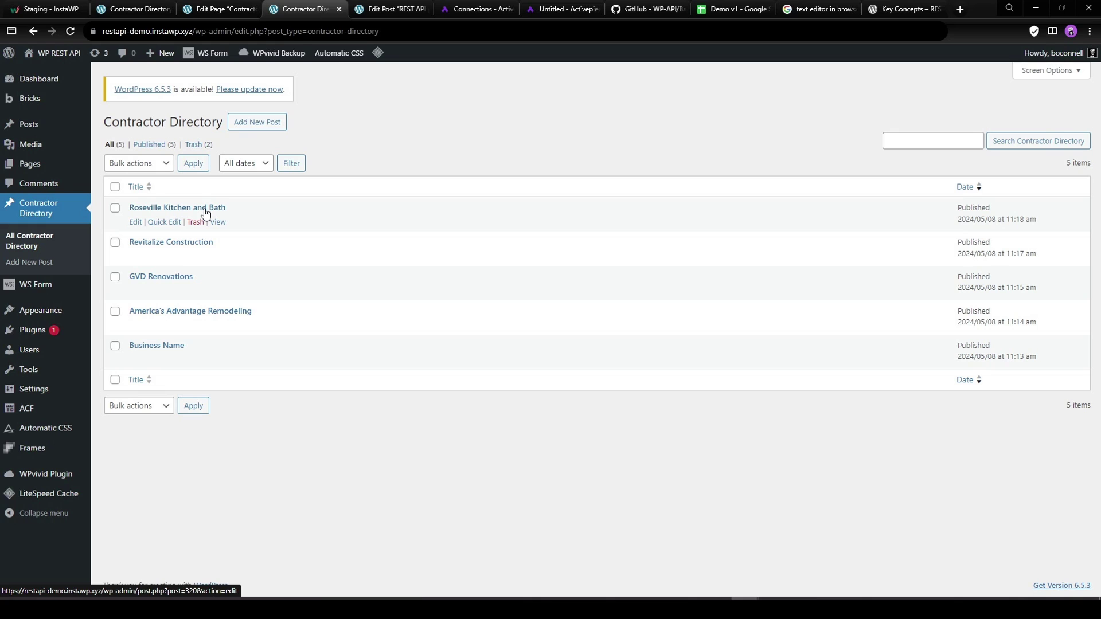
left_click(136, 221)
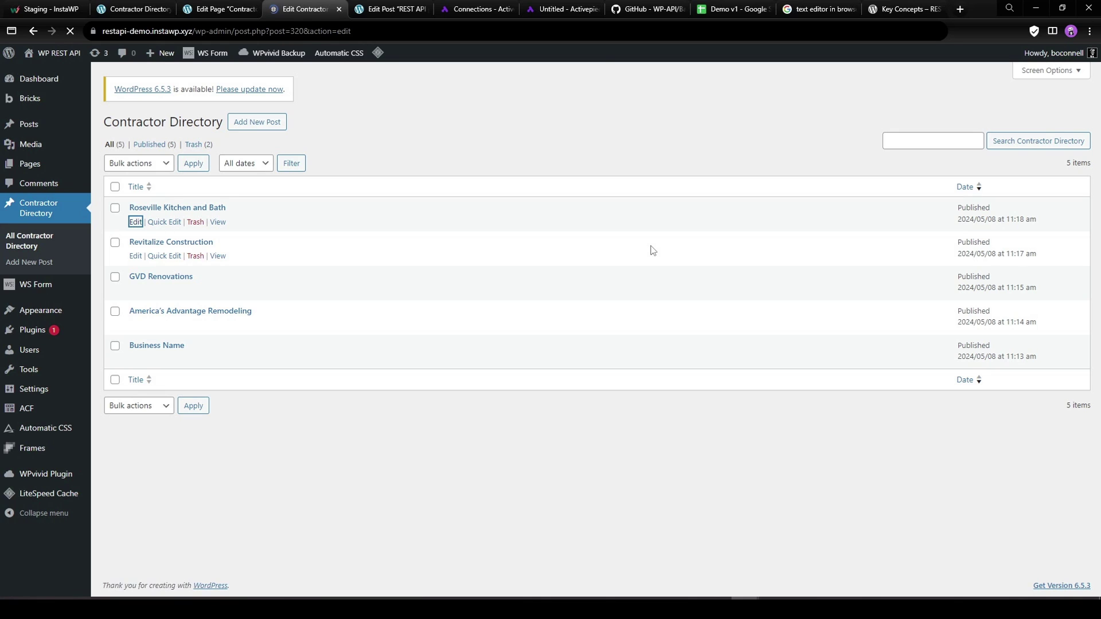